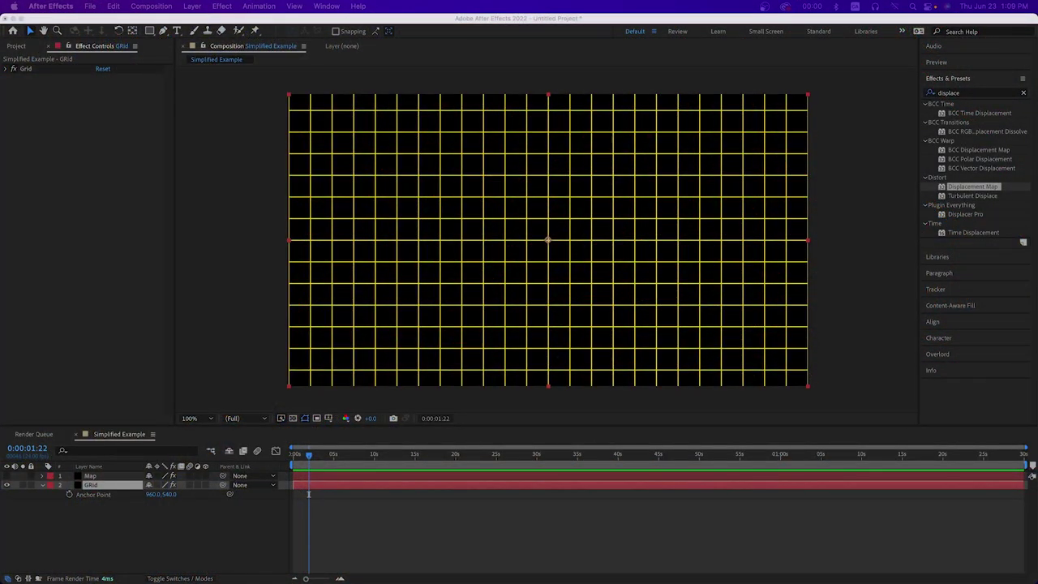
Apply Displacement Map to the GRid layer and check the Map gradient layer's settings
click(227, 328)
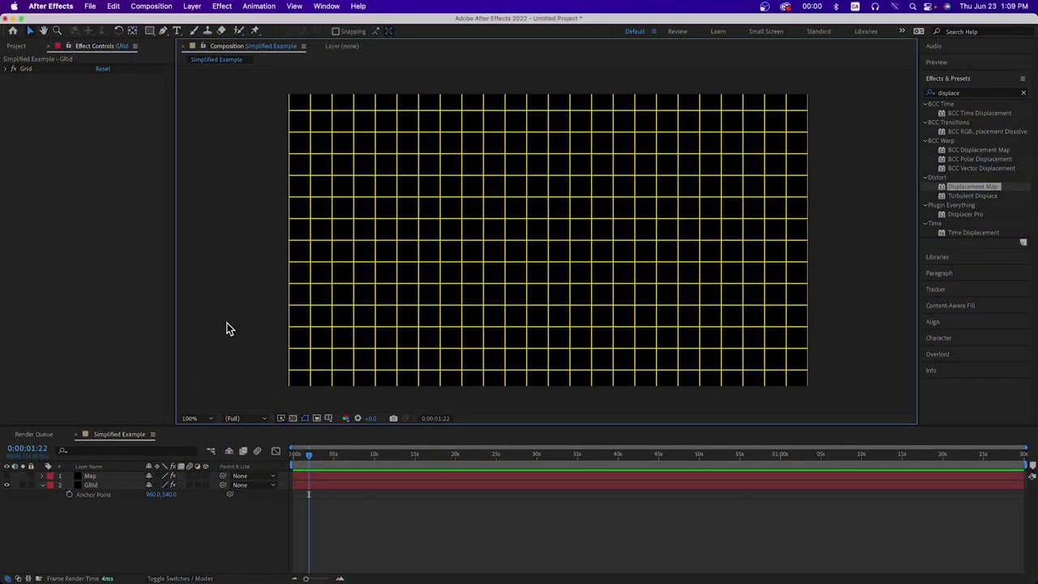
click(354, 487)
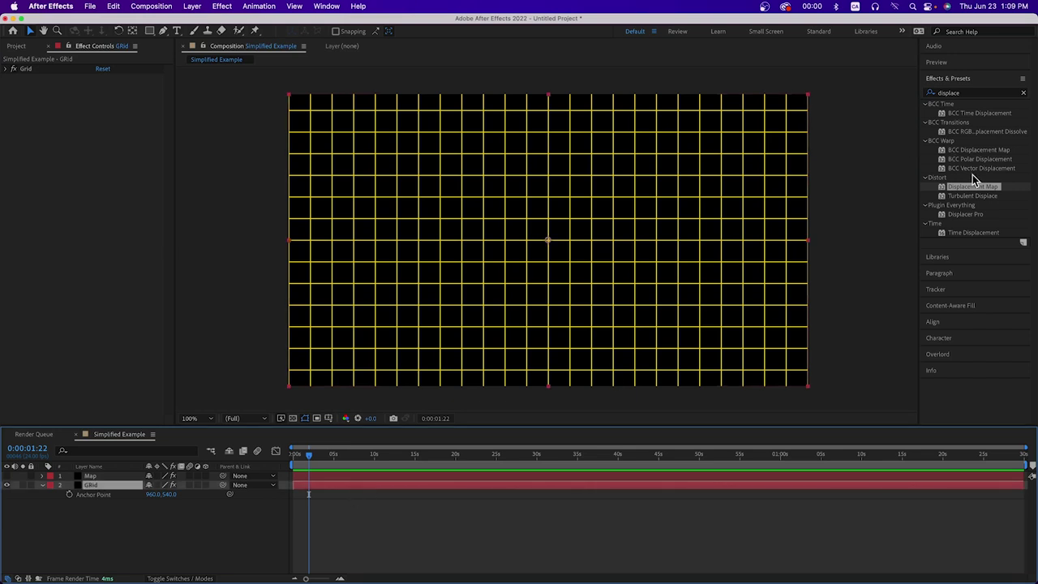
drag(985, 187, 644, 271)
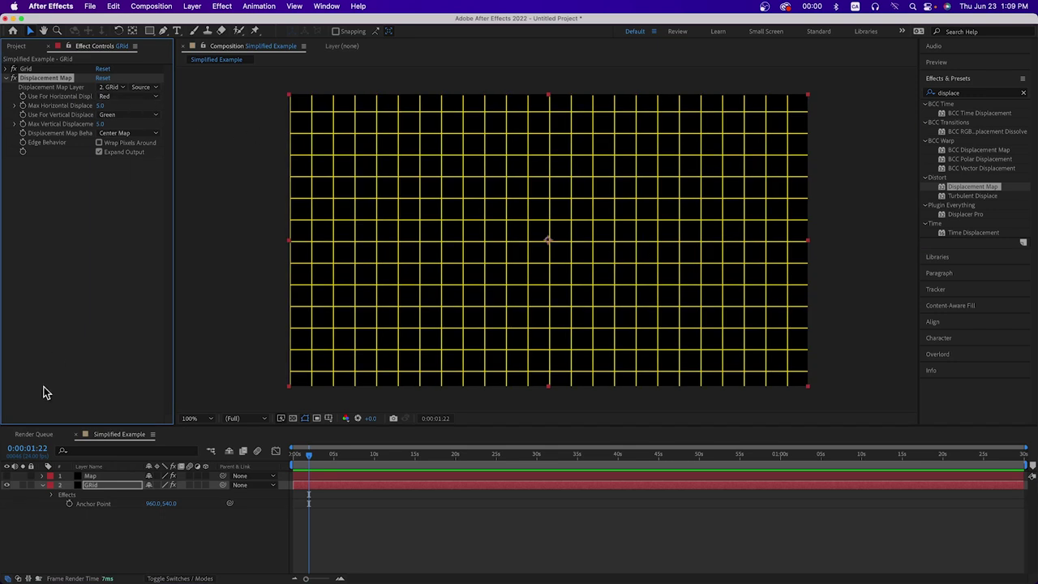
click(6, 475)
click(93, 475)
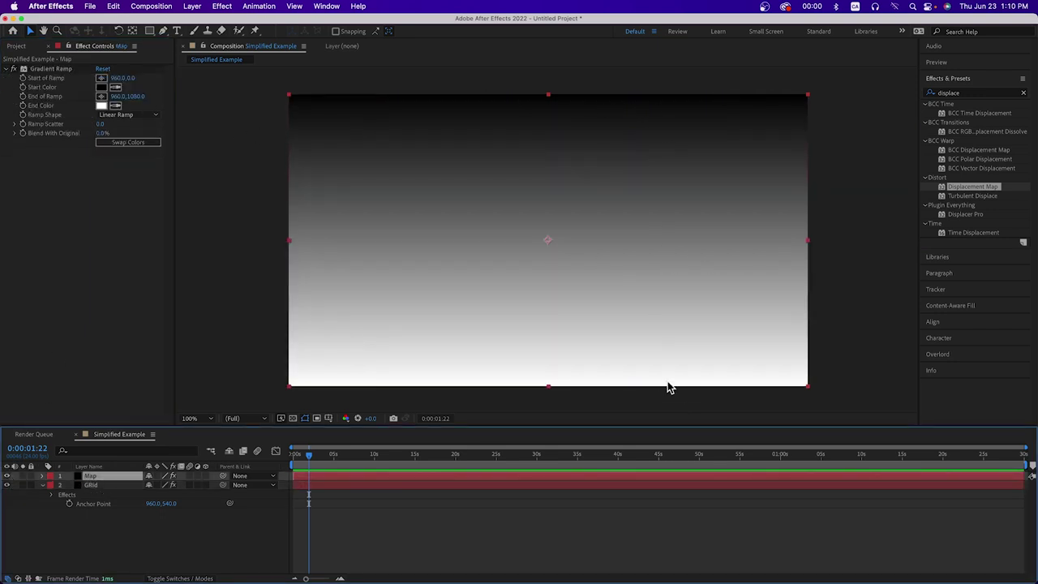
click(7, 476)
click(132, 485)
Displace the grid by the Map layer with Effects & Masks, Red channel, horizontal 297
click(118, 87)
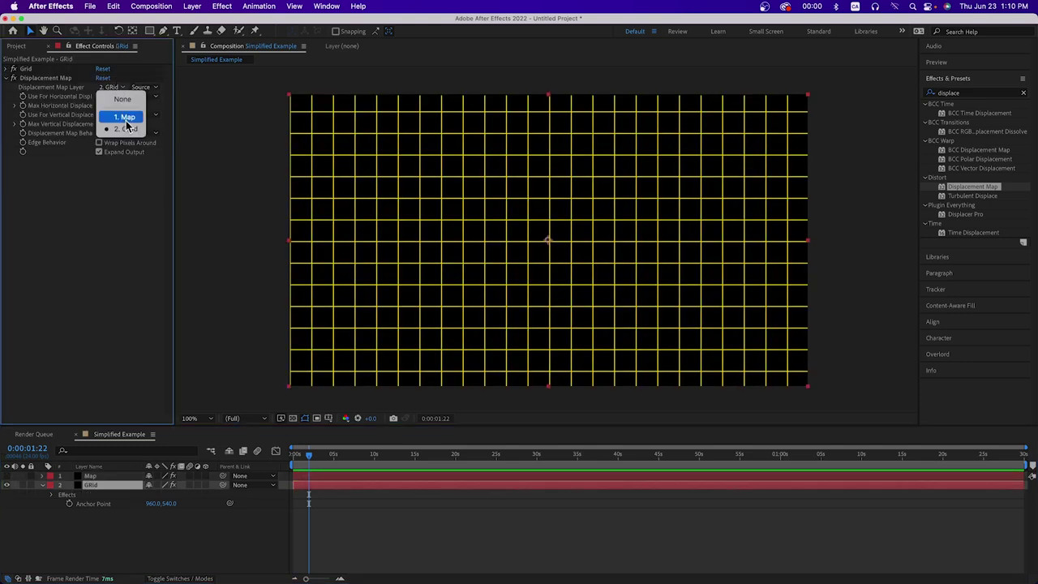
click(130, 99)
click(143, 87)
click(153, 123)
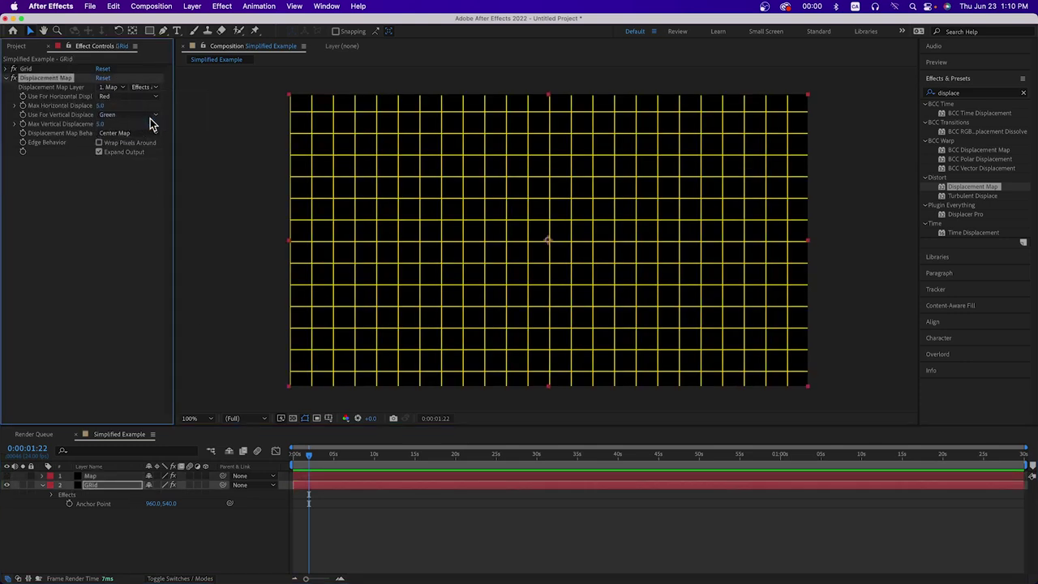
drag(103, 109, 229, 138)
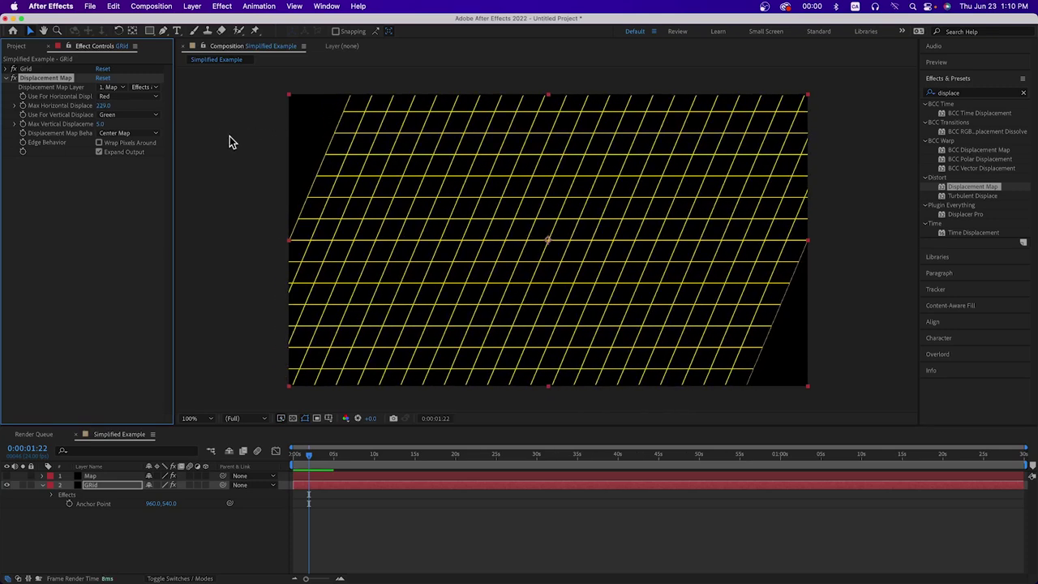
click(118, 96)
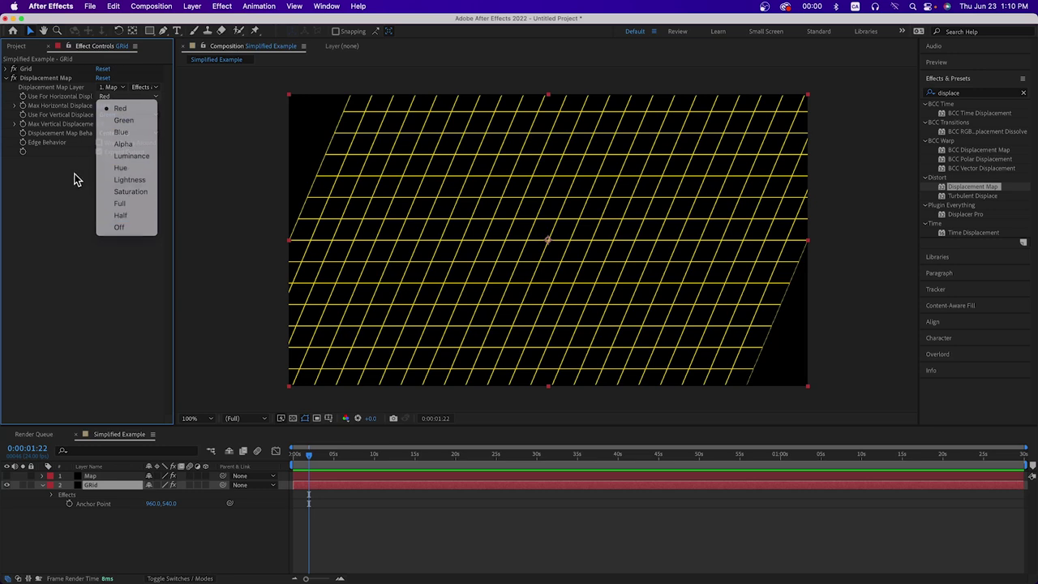
click(108, 106)
drag(108, 107, 189, 126)
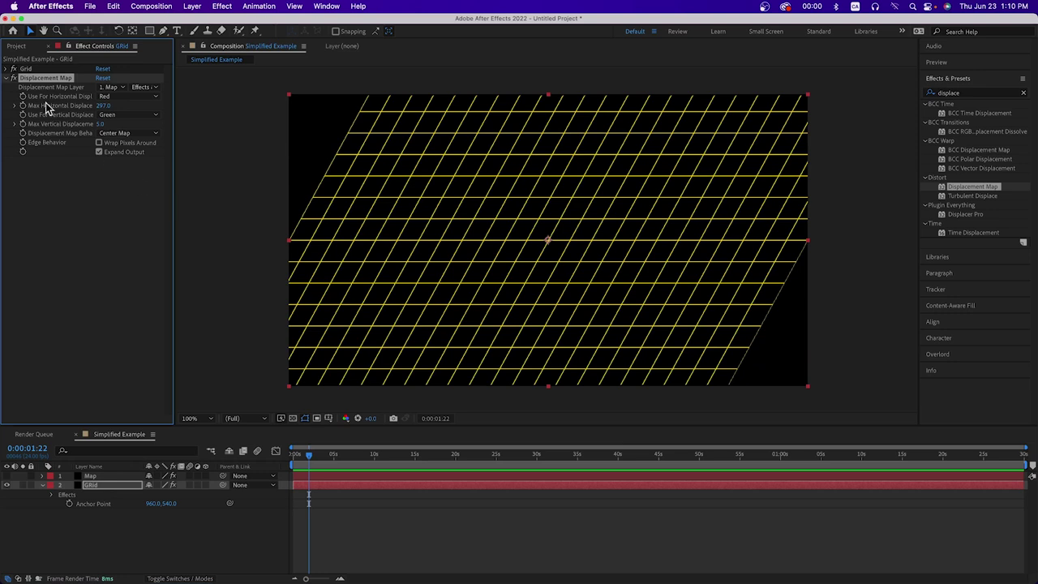
Move the Map gradient's start point to 550, 0 and down into the frame
click(96, 476)
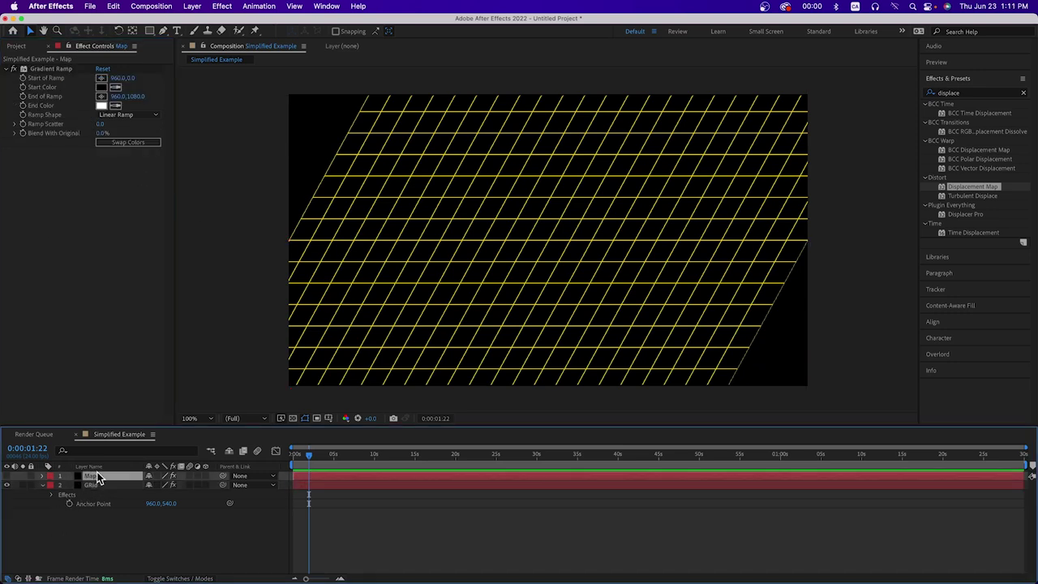
click(47, 69)
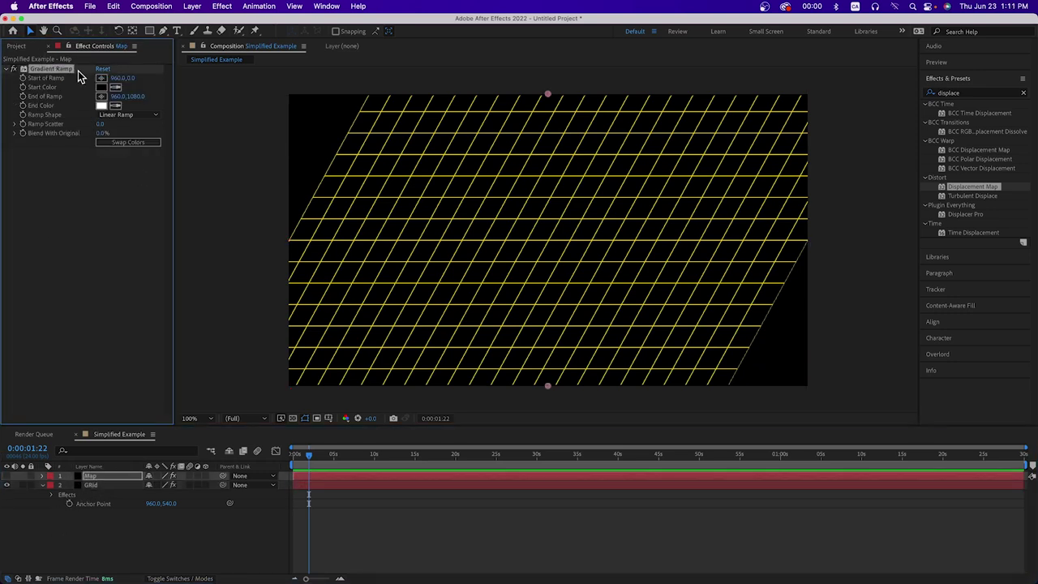
click(101, 77)
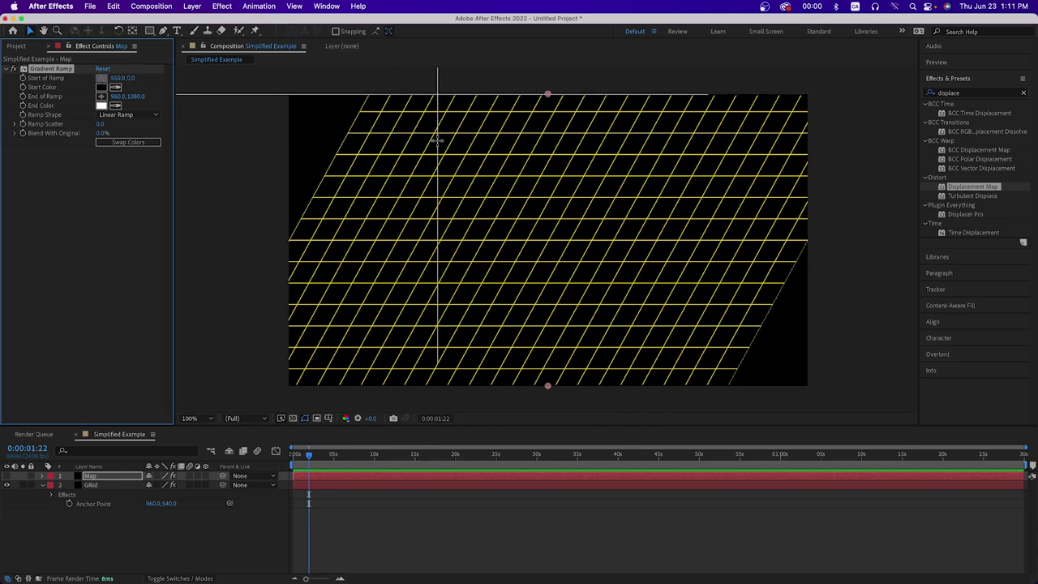
click(437, 94)
drag(440, 104, 459, 193)
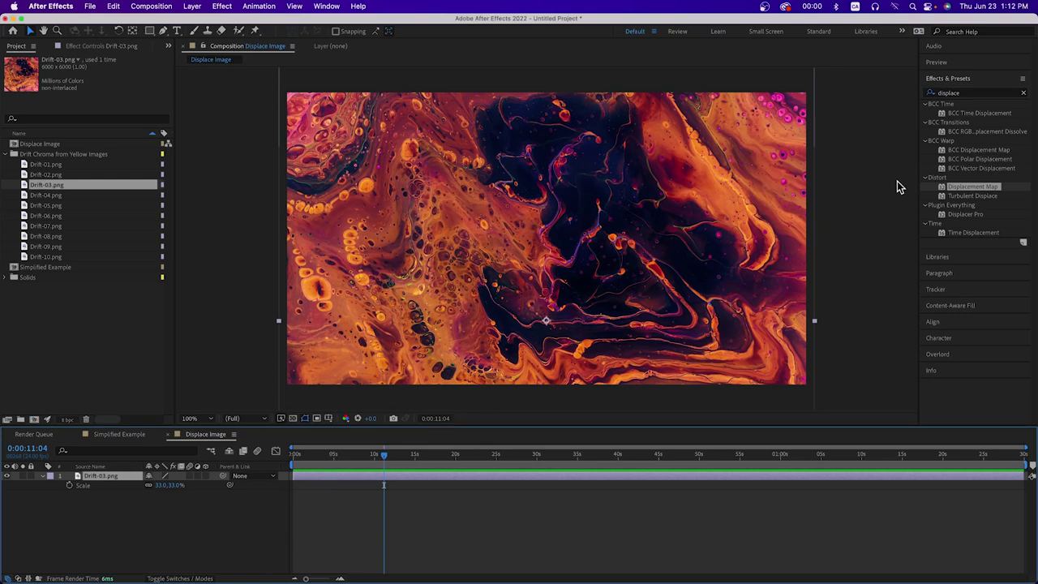
Warp Drift-03.png with Displacement Map using itself as the map, horizontal displacement 43
drag(962, 188, 528, 314)
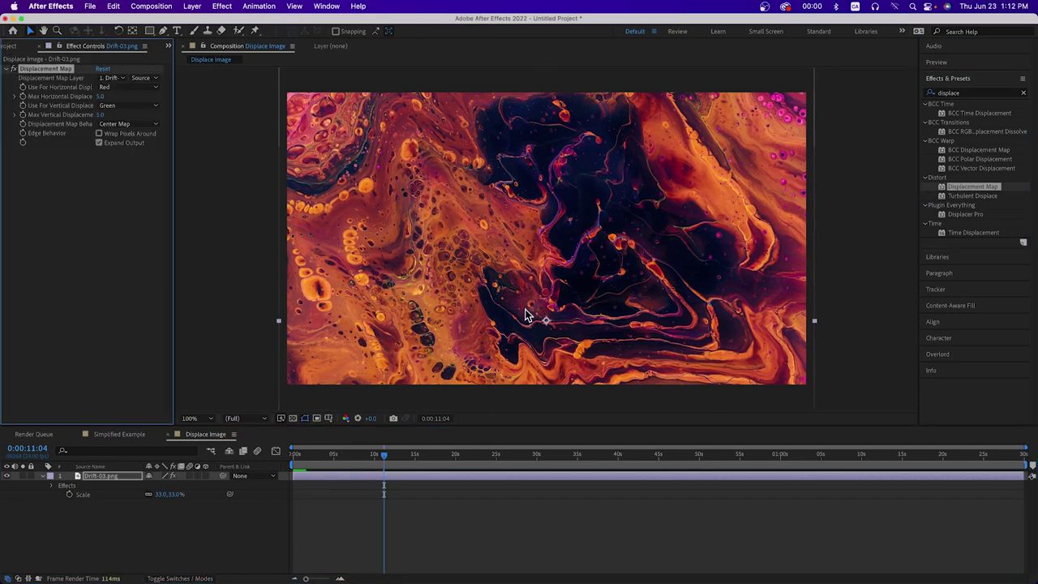
click(123, 78)
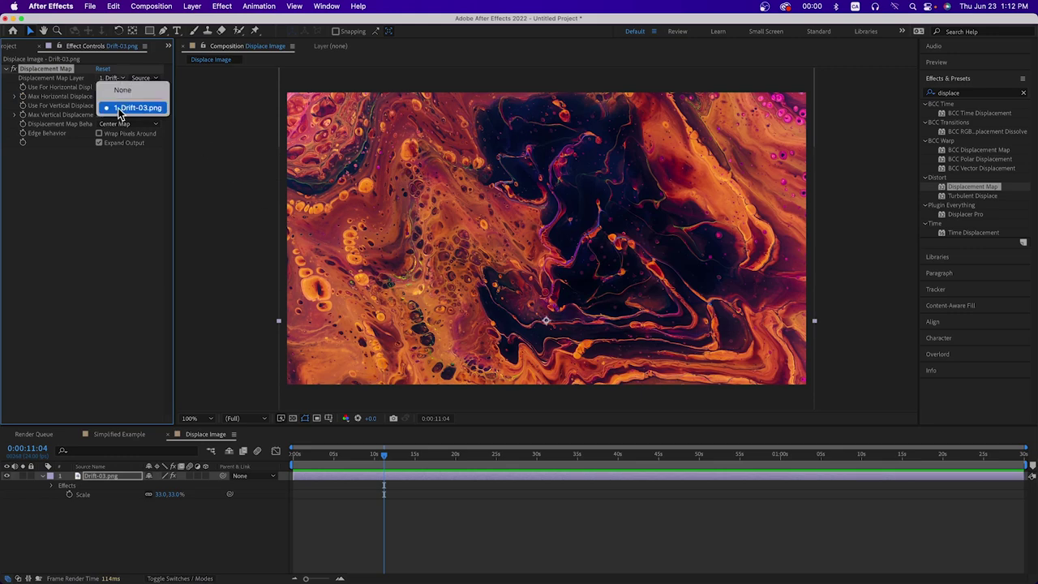
click(123, 109)
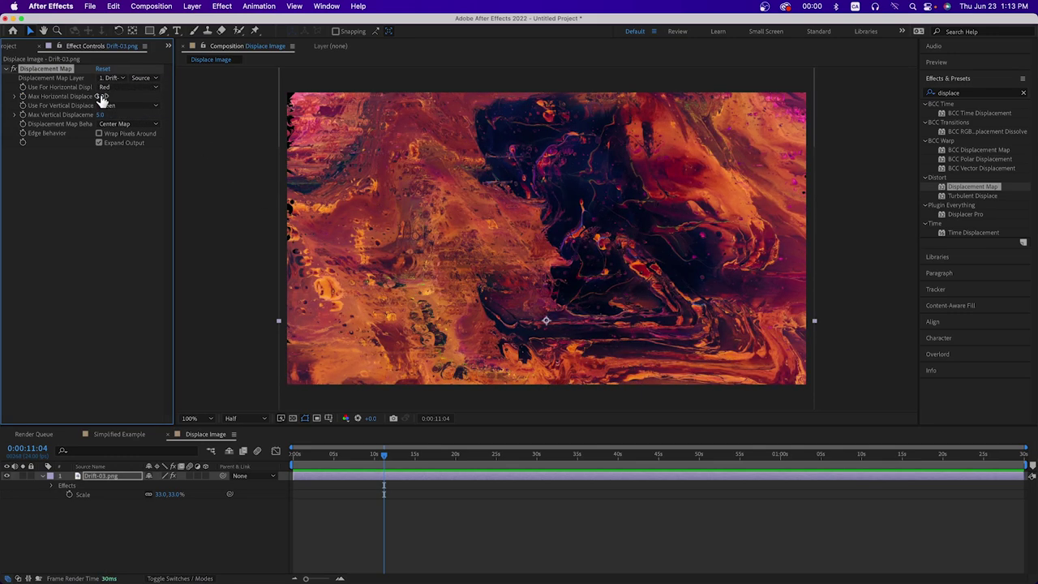
drag(101, 97, 151, 126)
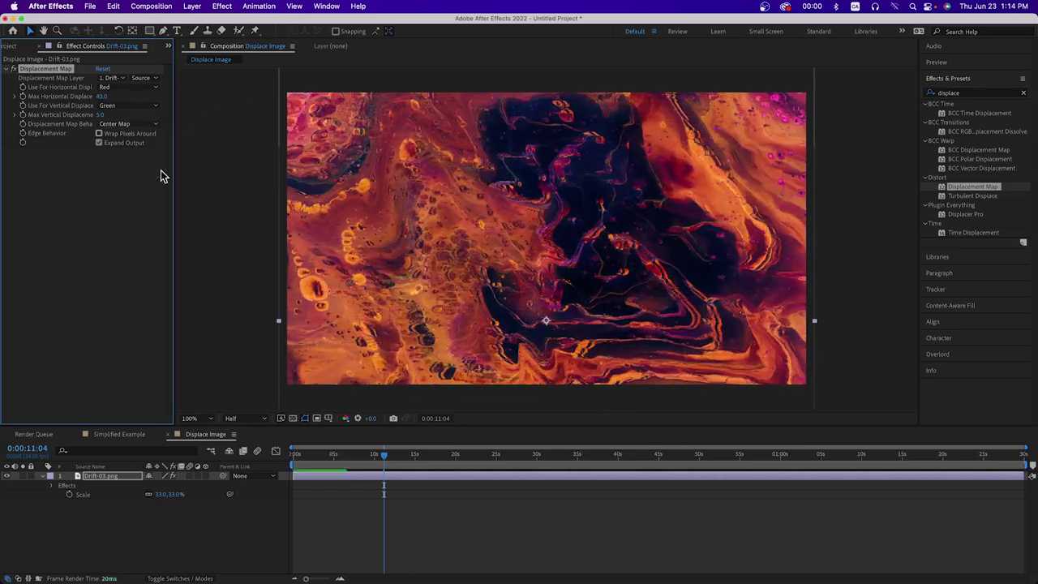
alt+click(22, 97)
Add expressions Math.sin(time)*40 to horizontal and Math.cos(time)*40 to vertical displacement
text(Math.sin)
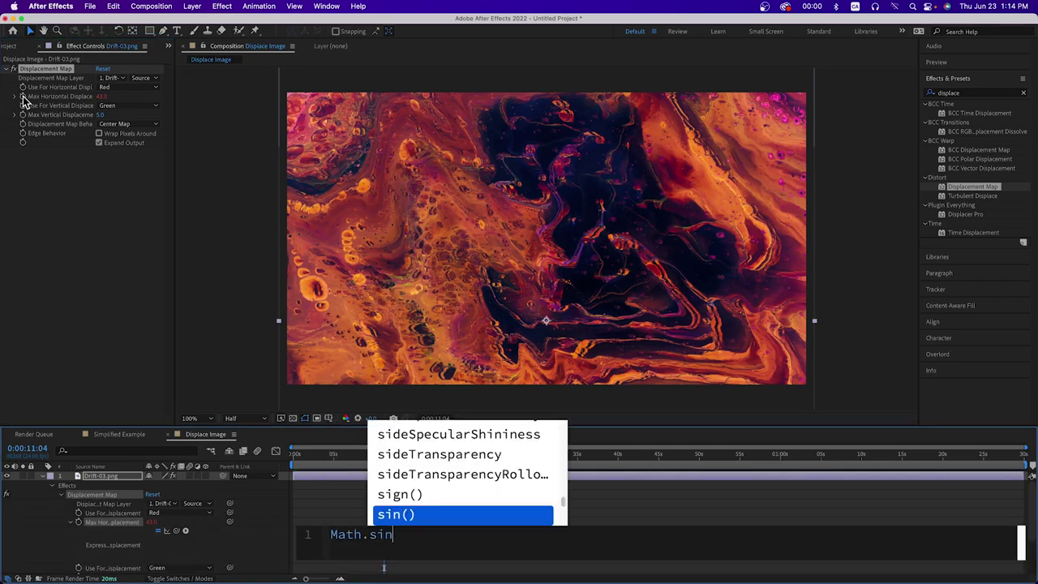
key(Return)
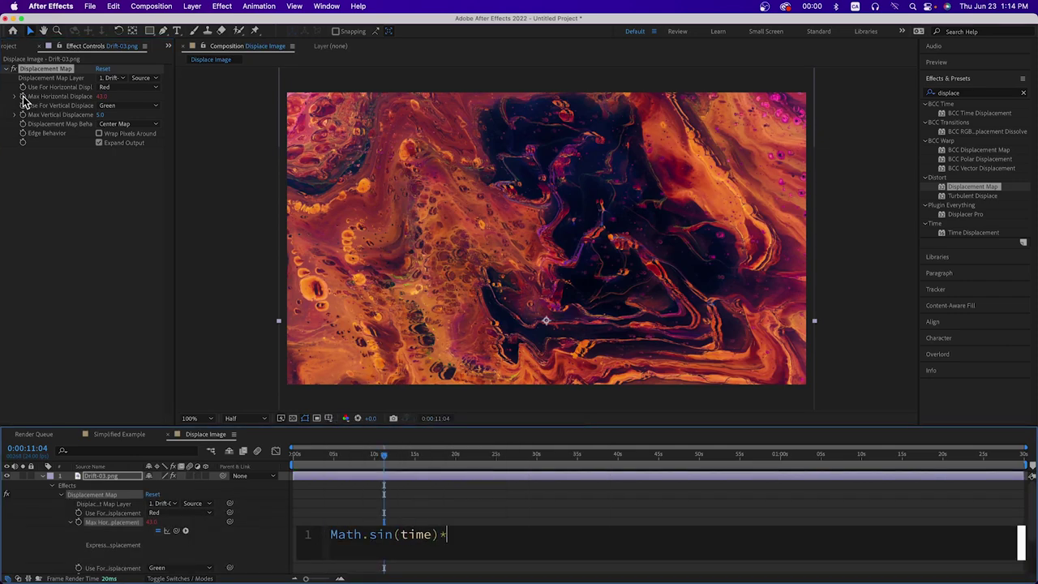
key(super+a)
key(super+c)
click(54, 532)
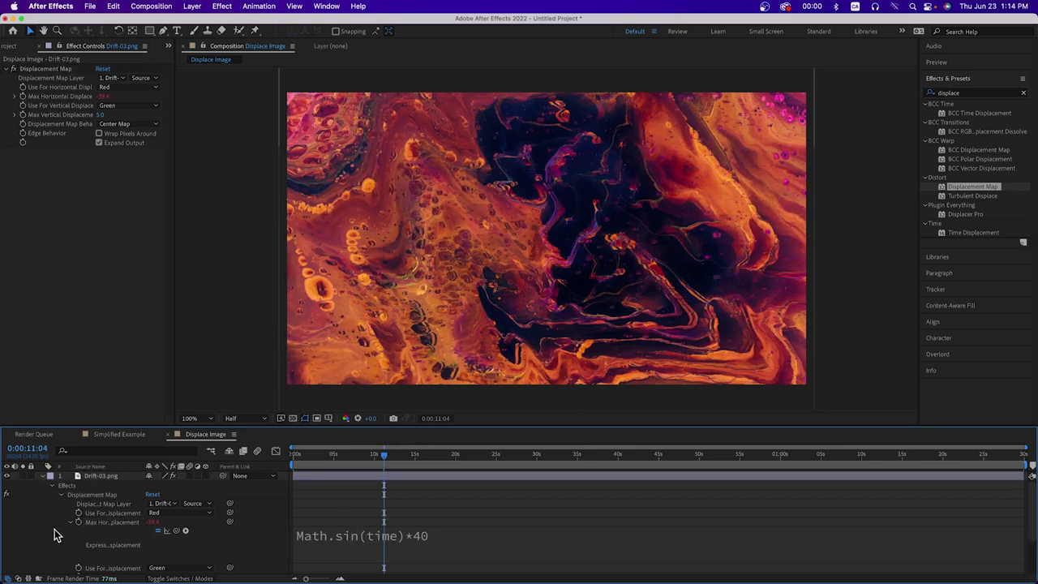
click(68, 524)
alt+click(78, 541)
key(super+v)
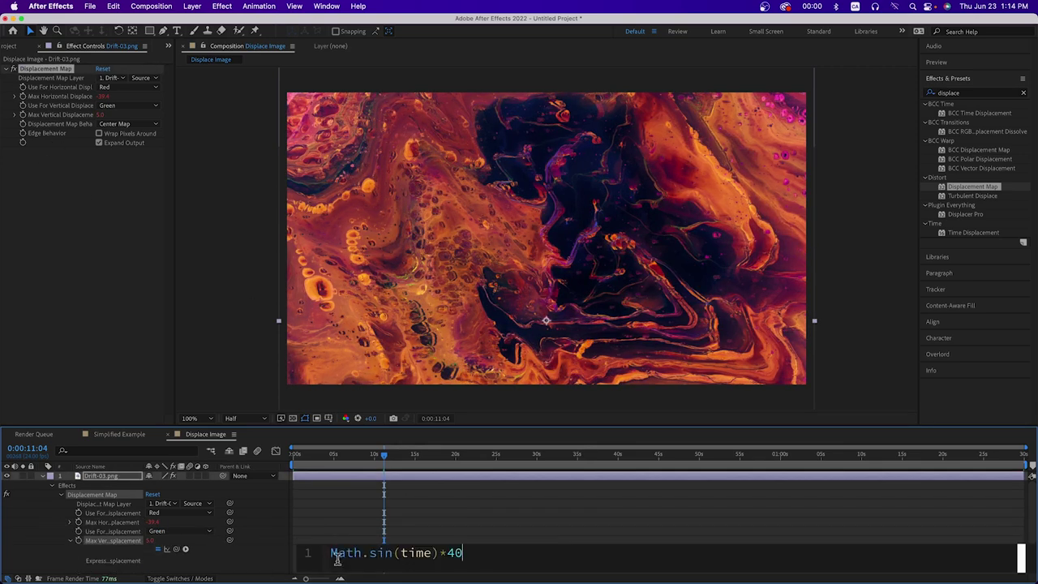
double_click(378, 552)
text(cos)
click(368, 531)
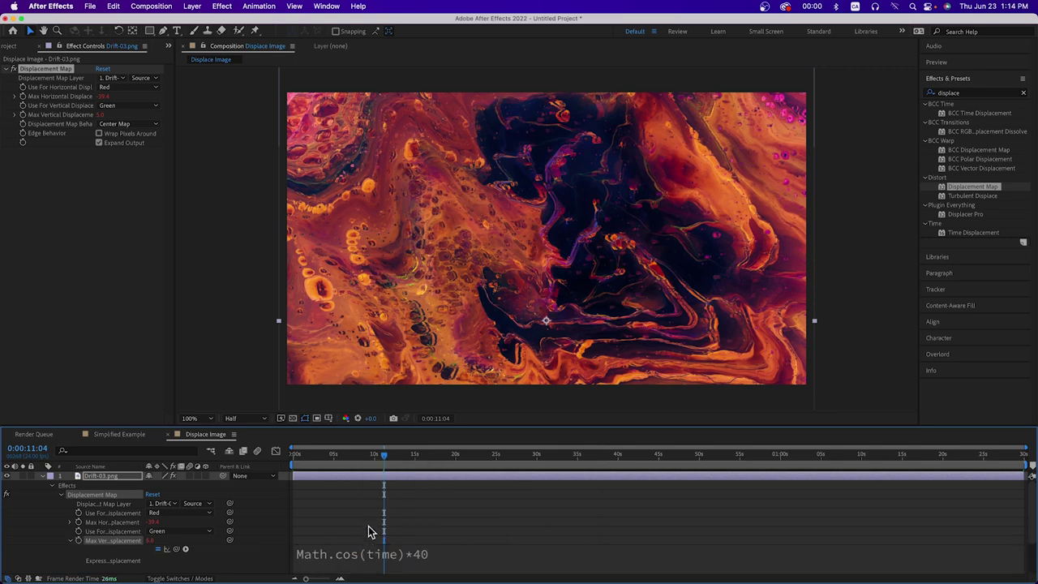
Preview the animated displacement, then scale the Drift-03.png layer to 48.9%
key(space)
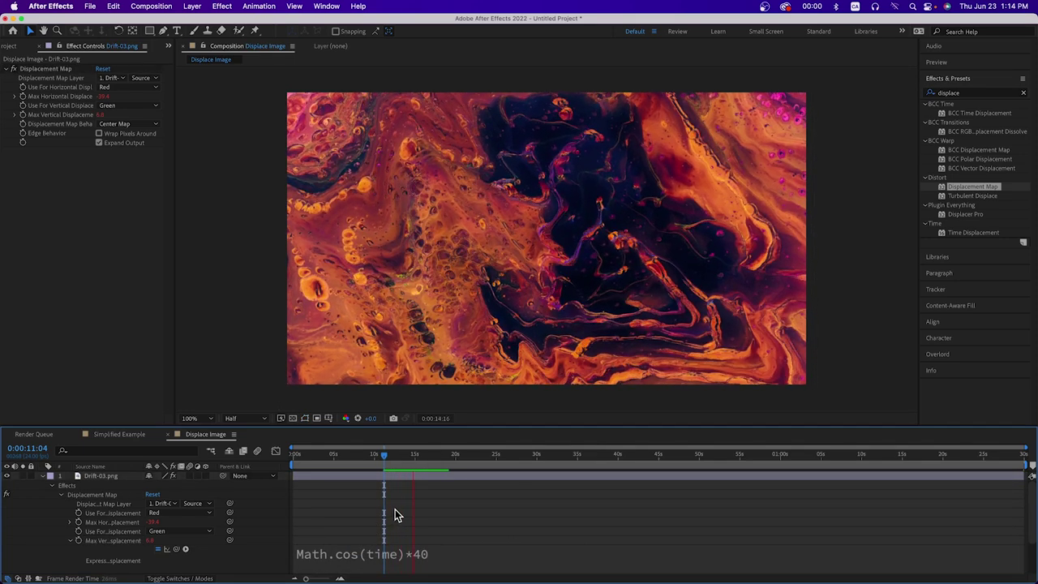
click(130, 496)
key(s)
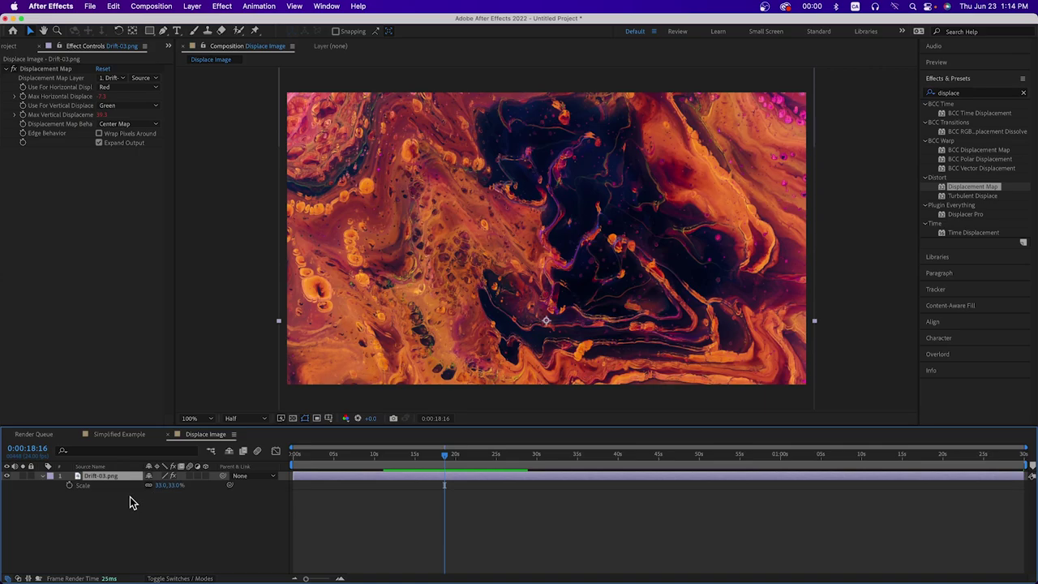
drag(169, 484, 407, 482)
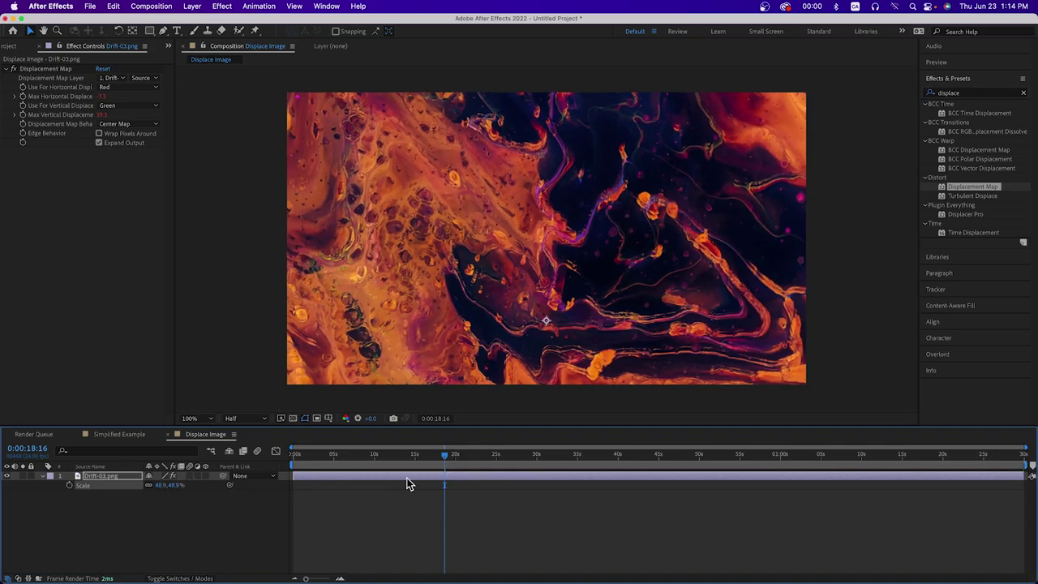
Show only the expression properties and play the preview around 20–24 seconds
drag(464, 463, 498, 472)
key(e)
key(e)
drag(417, 428, 417, 390)
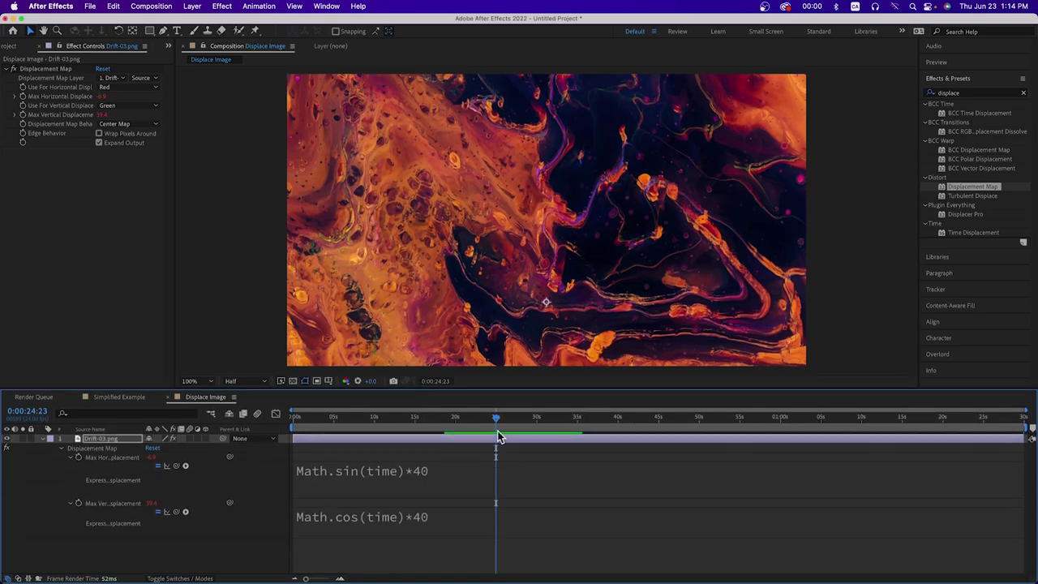
key(space)
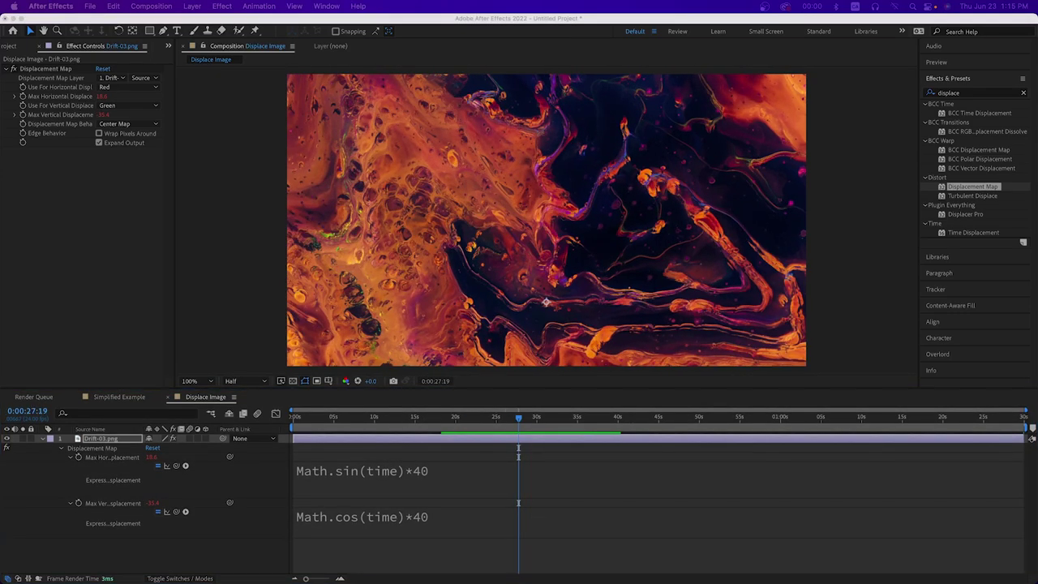
click(464, 419)
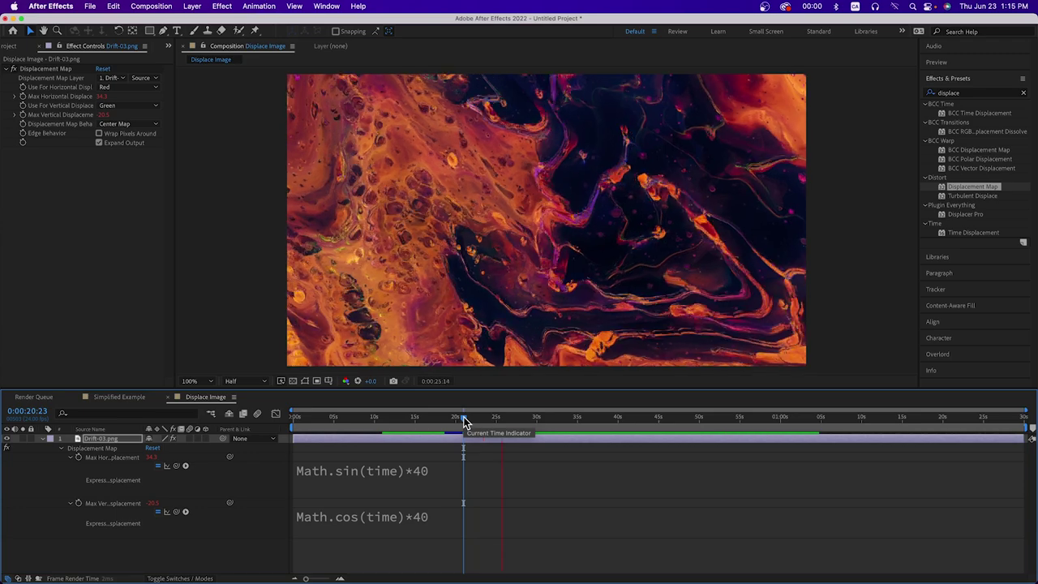
Zoom the viewer between 50% and 200% and play the displacement, stopping at 0:00:25:18
drag(463, 421, 485, 420)
key(comma)
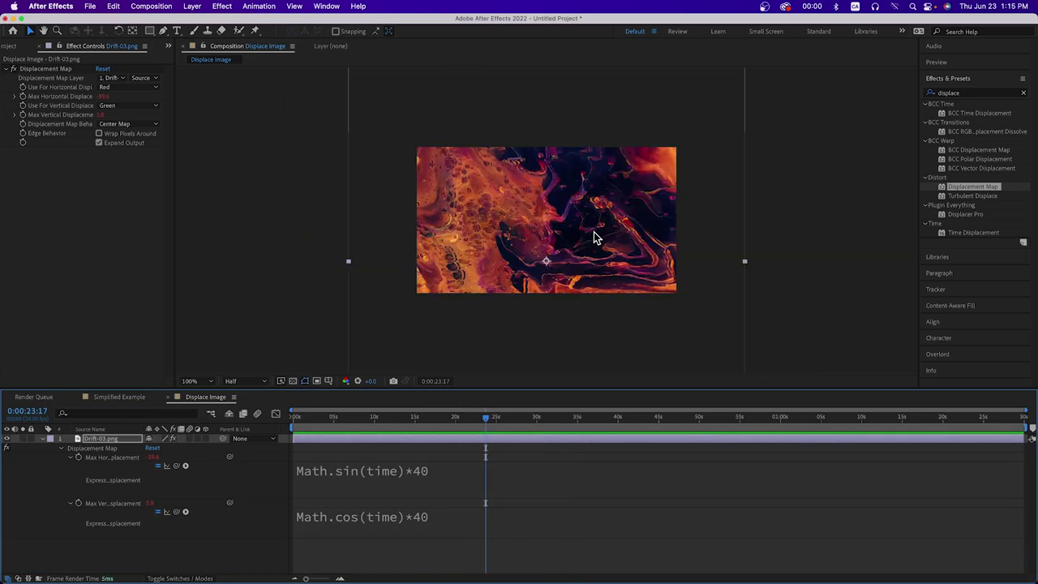
key(period)
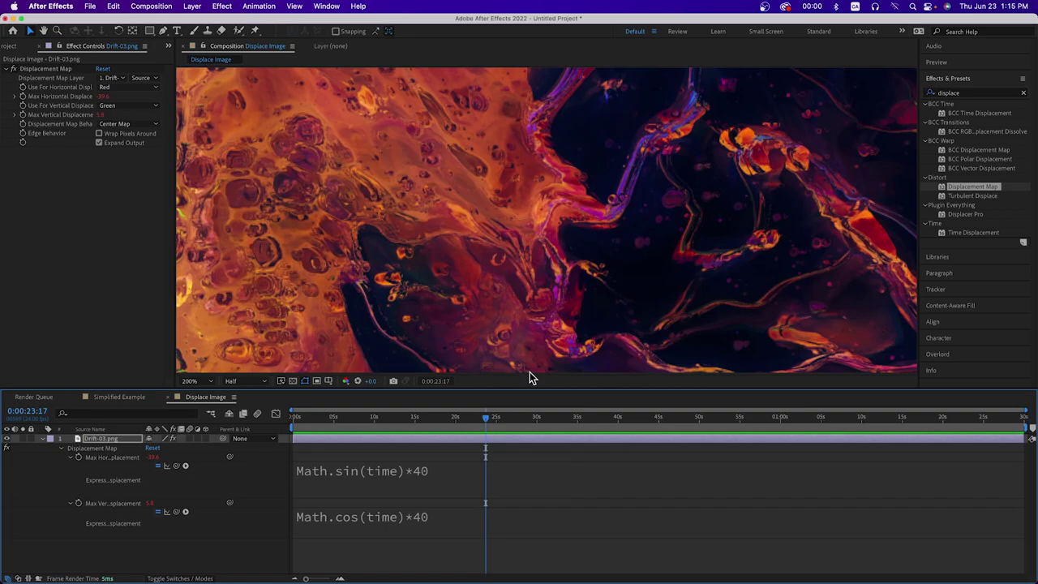
key(space)
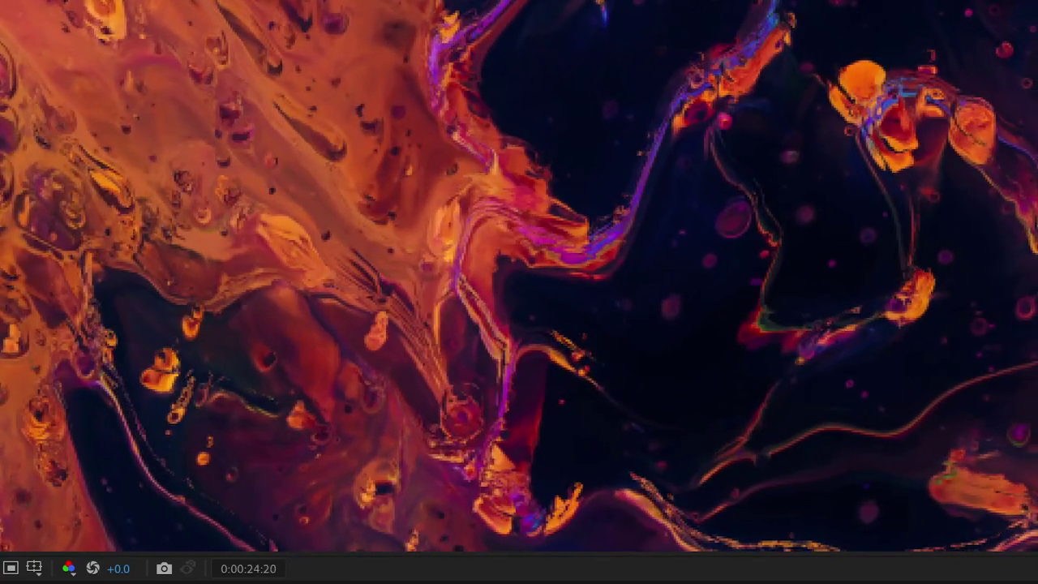
key(space)
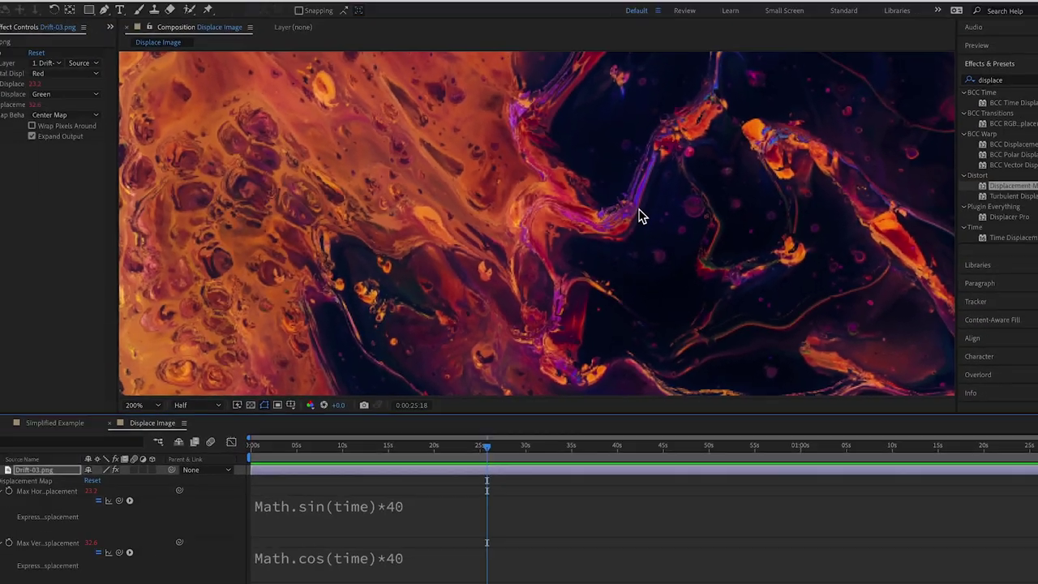
scroll(639, 214, down, 1)
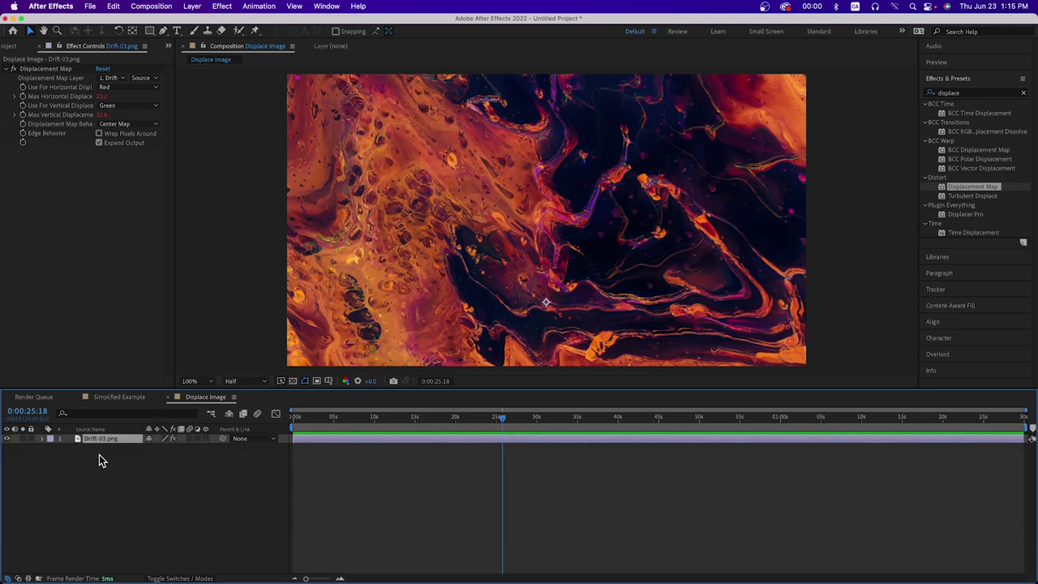
click(99, 460)
Duplicate Drift-03.png, remove the copy's Displacement Map, and rename it MAP
click(86, 439)
key(super+d)
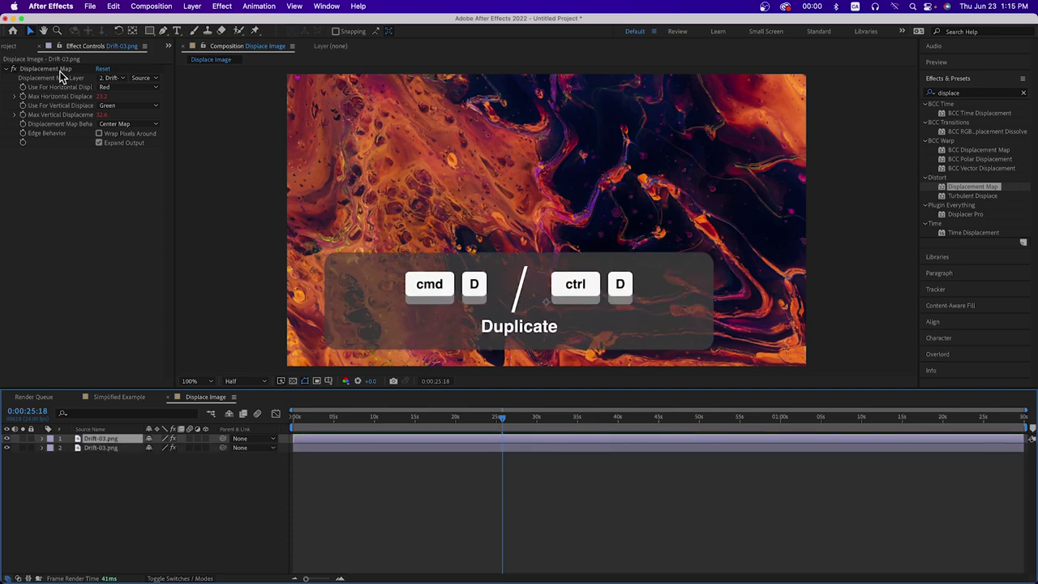
key(Delete)
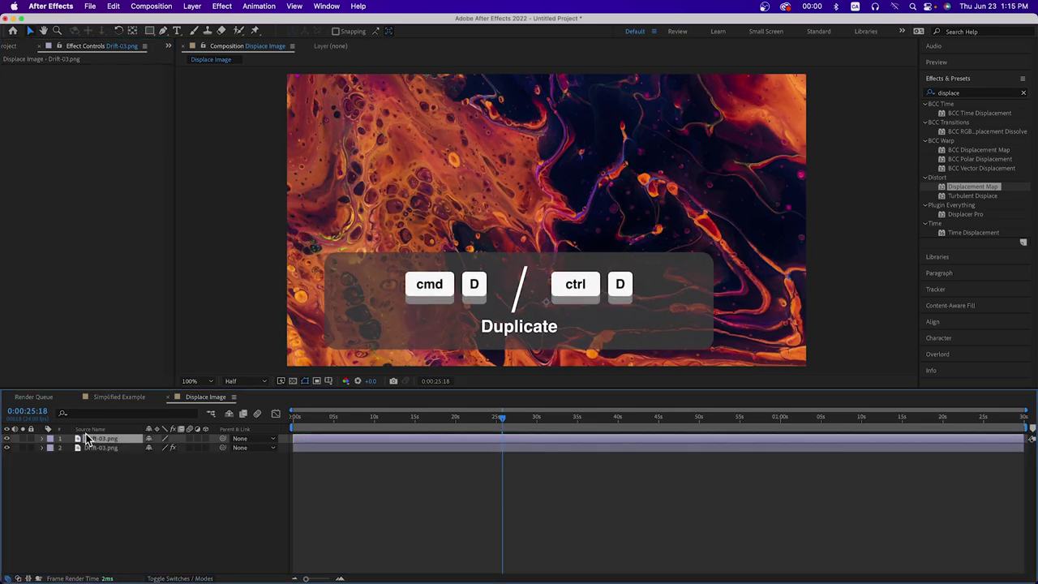
key(Return)
text(MAP)
key(Return)
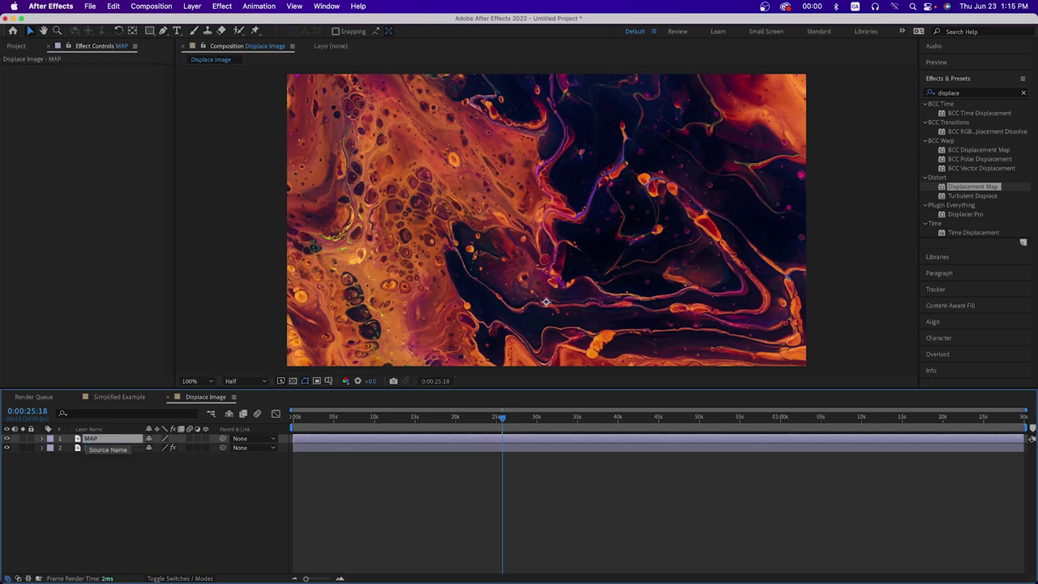
Blur the MAP layer with Gaussian Blur at 121.2 blurriness and hide it
click(959, 93)
text(gauss)
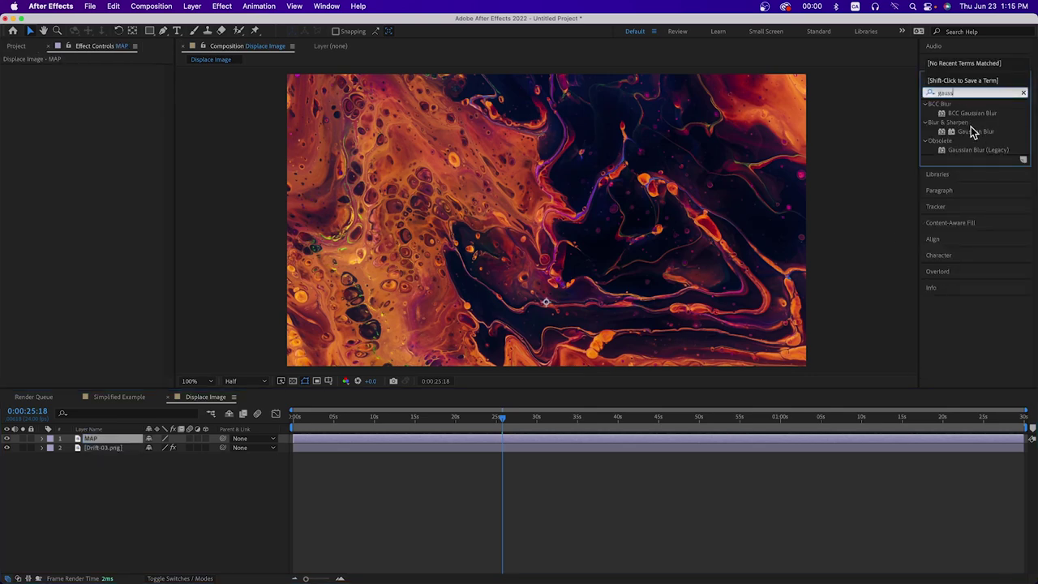
drag(973, 132, 268, 79)
click(105, 75)
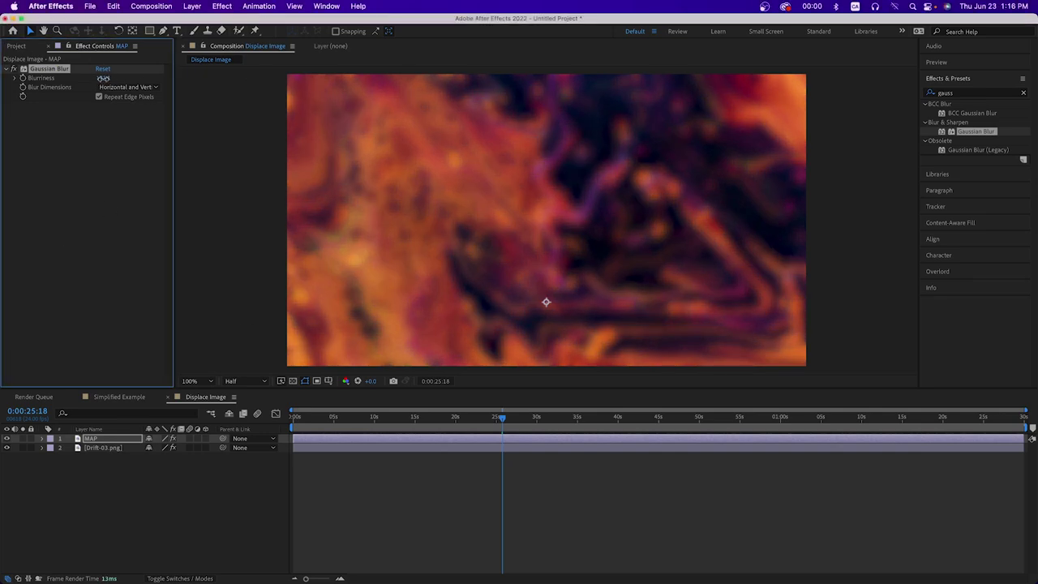
click(24, 446)
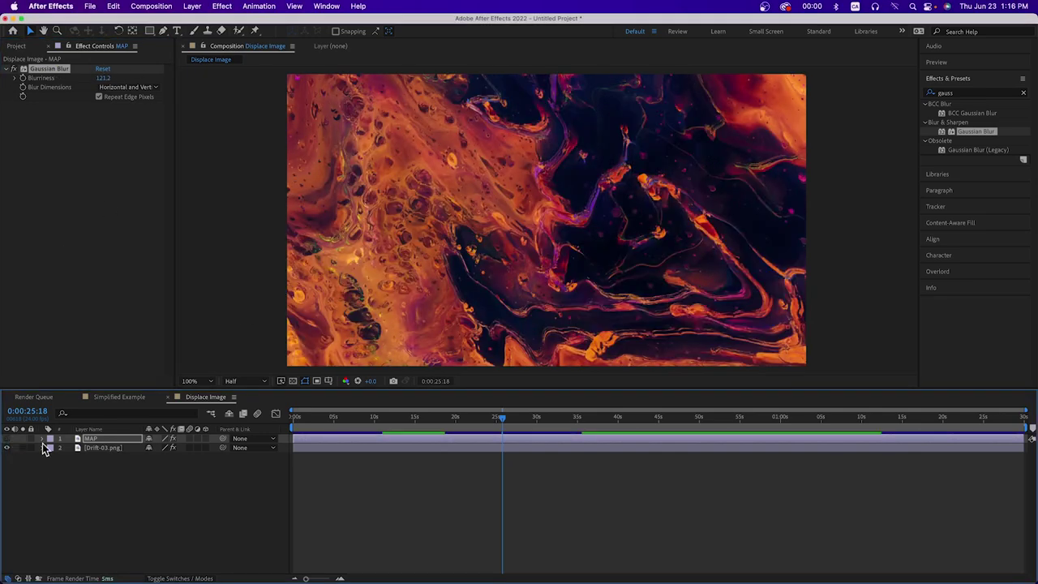
click(95, 449)
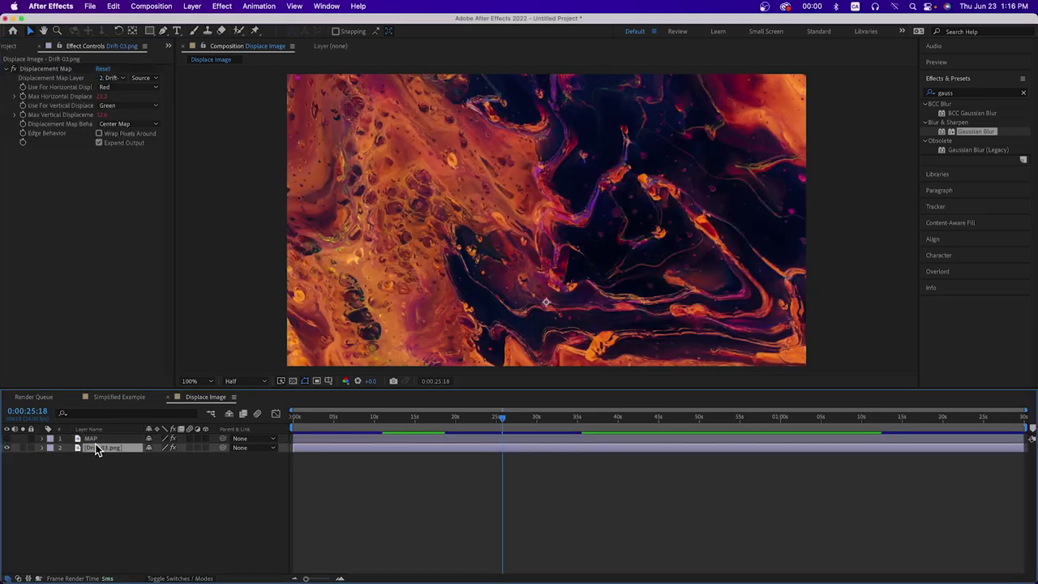
Set Drift-03.png's displacement map layer to MAP with Effects & Masks
click(115, 78)
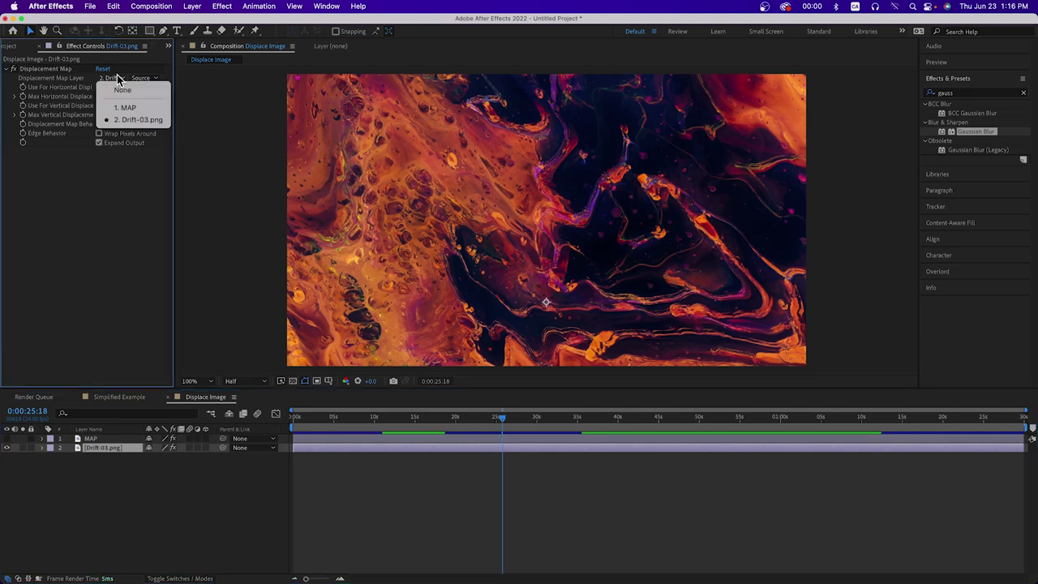
click(146, 107)
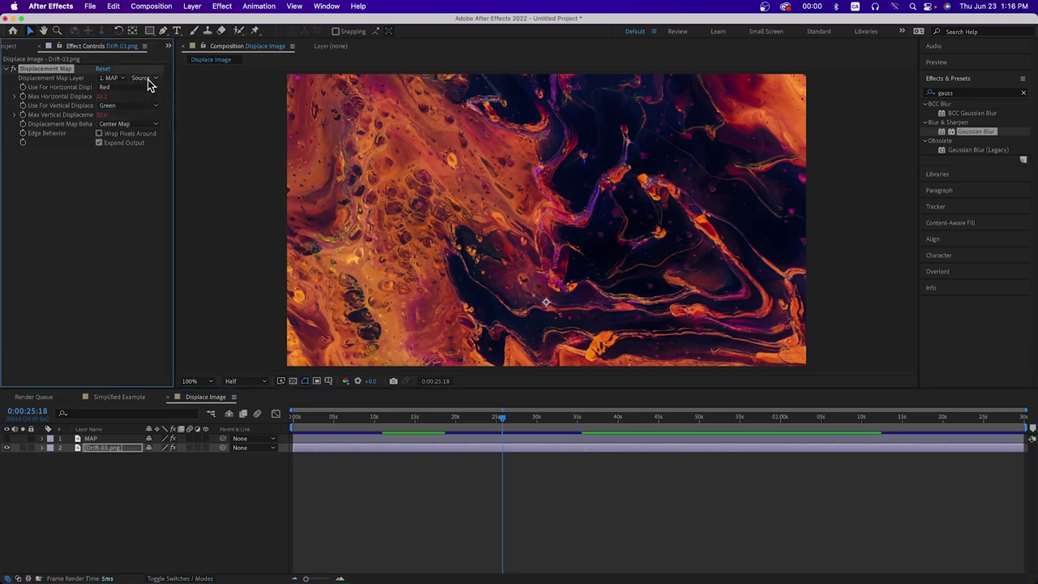
click(147, 79)
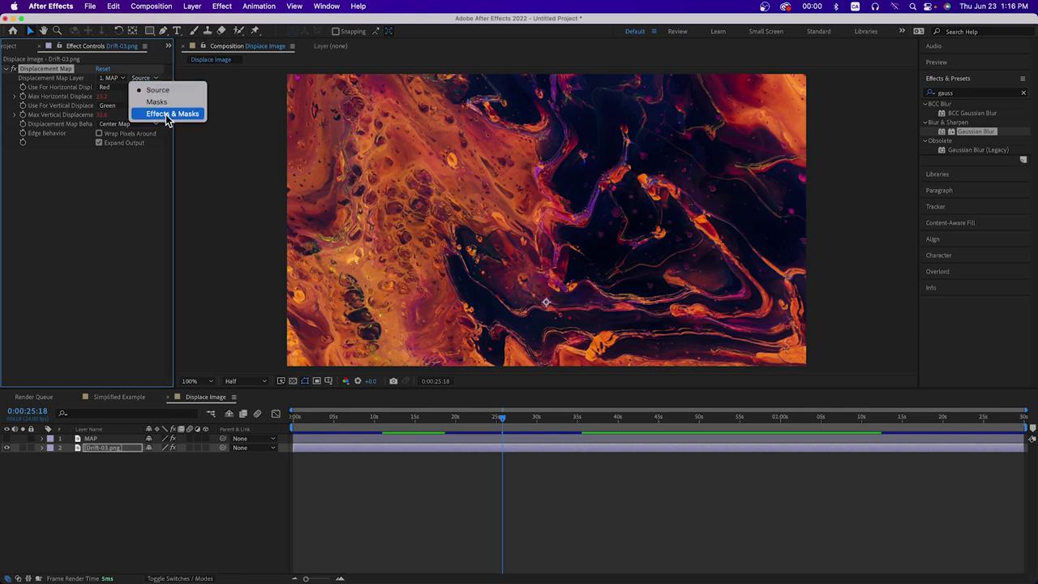
click(167, 114)
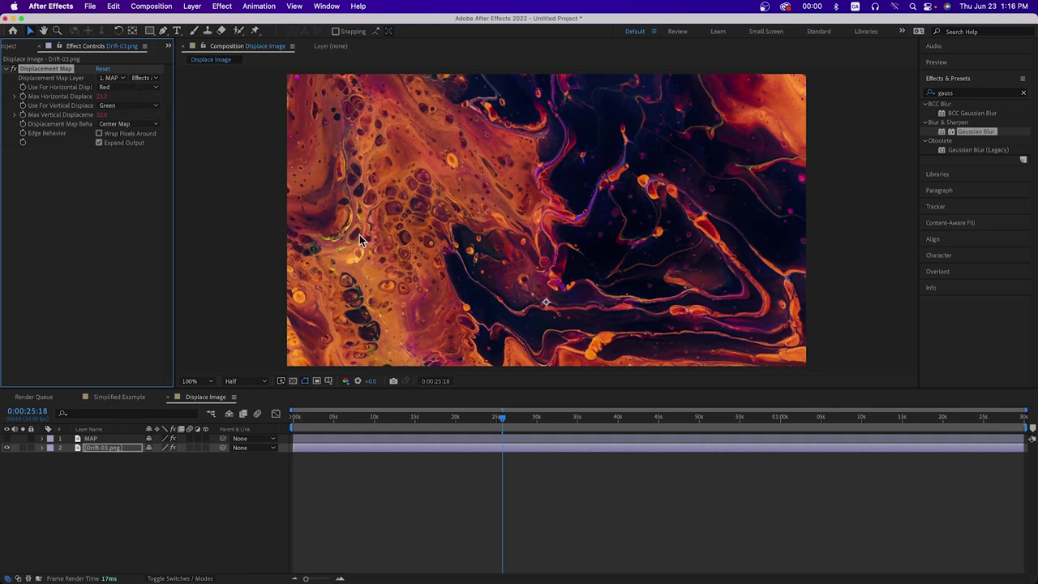
Preview the displaced footage between about 0:00:23 and 0:00:39
drag(496, 423, 484, 422)
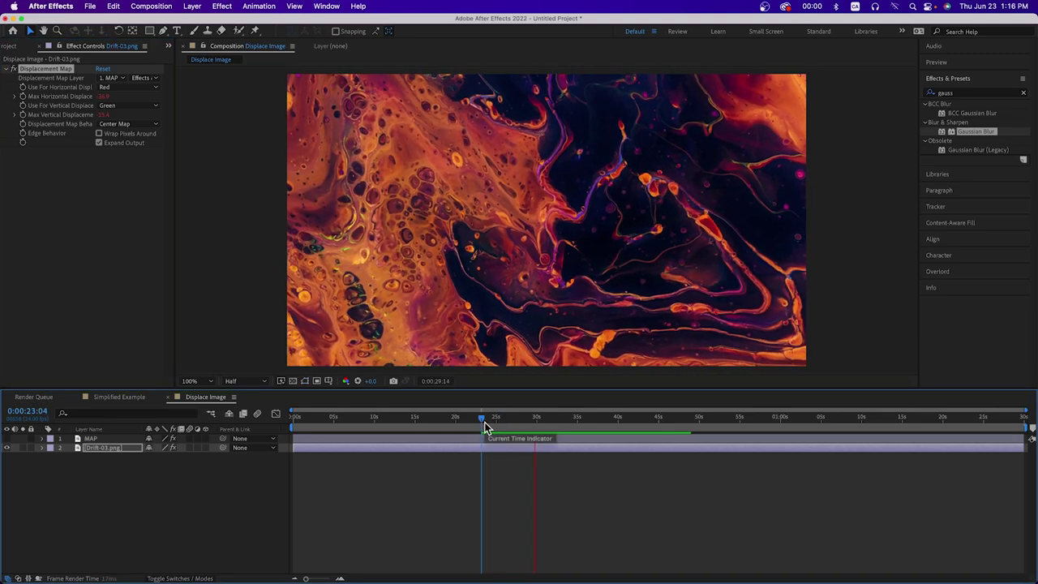
mouse_move(484, 425)
mouse_down()
mouse_move(619, 418)
mouse_move(503, 422)
mouse_up()
key(space)
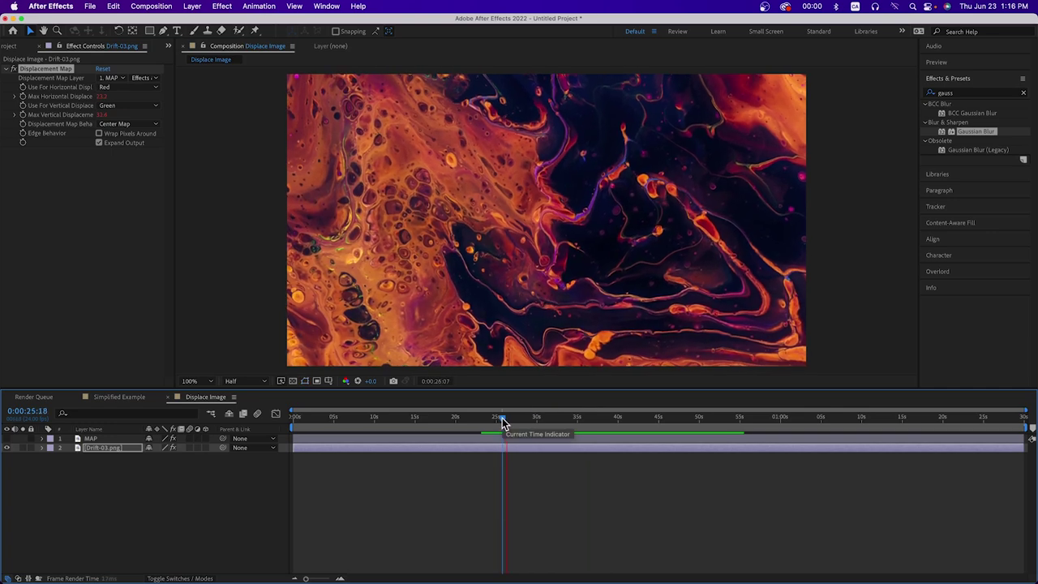
key(space)
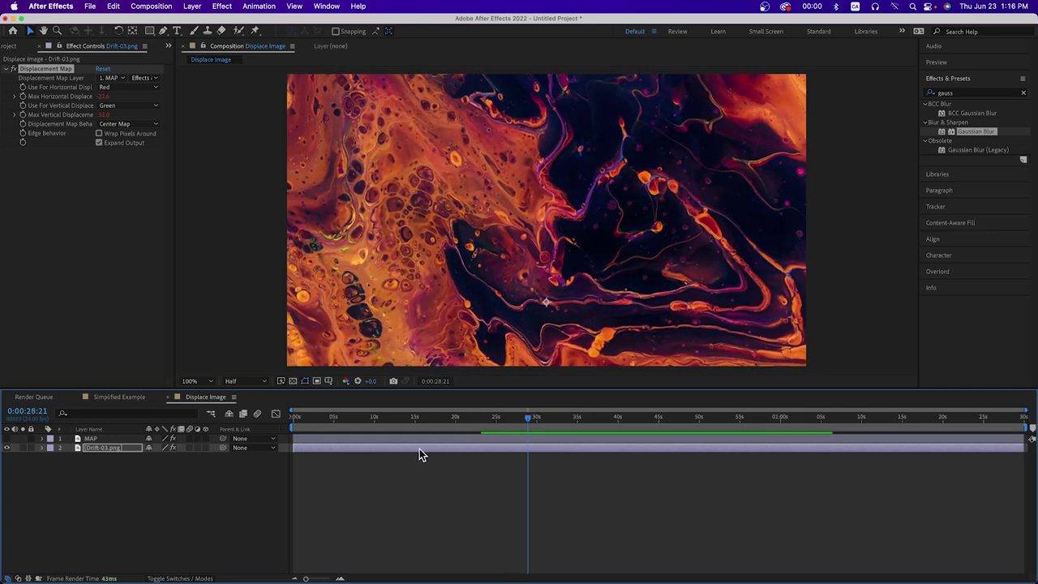
key(s)
click(352, 484)
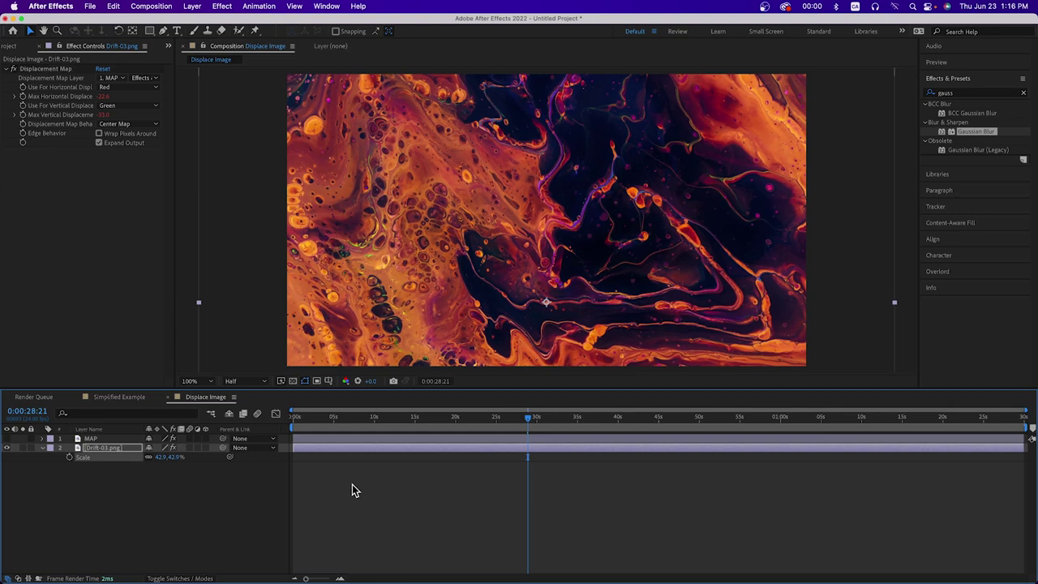
key(space)
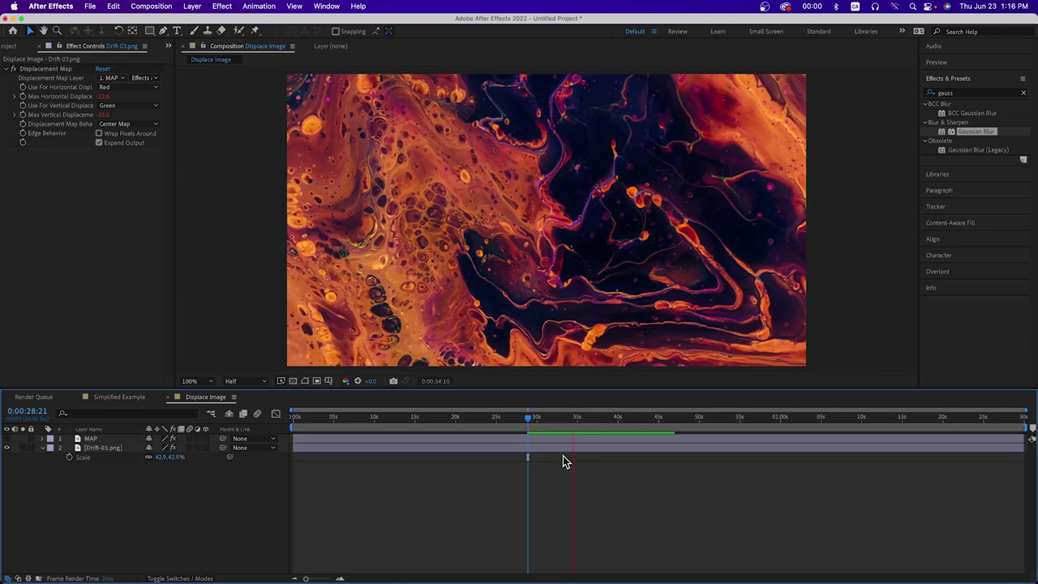
drag(582, 425, 617, 428)
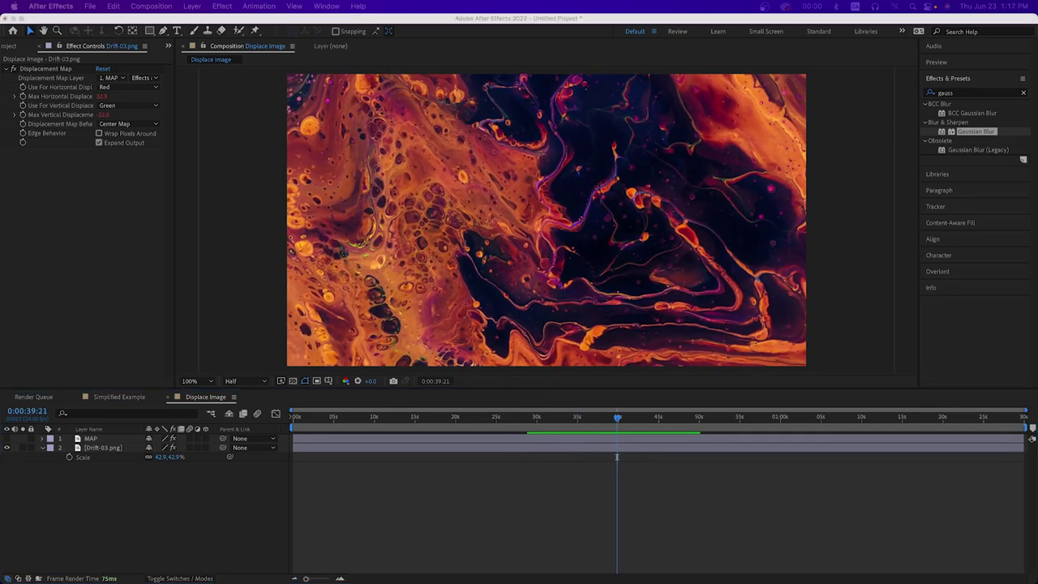
key(space)
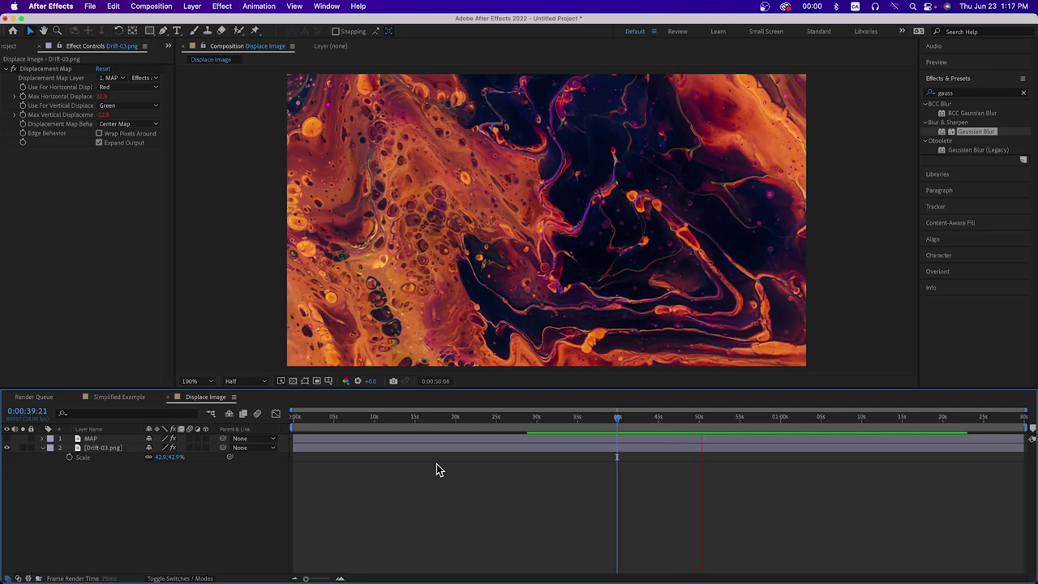
click(109, 86)
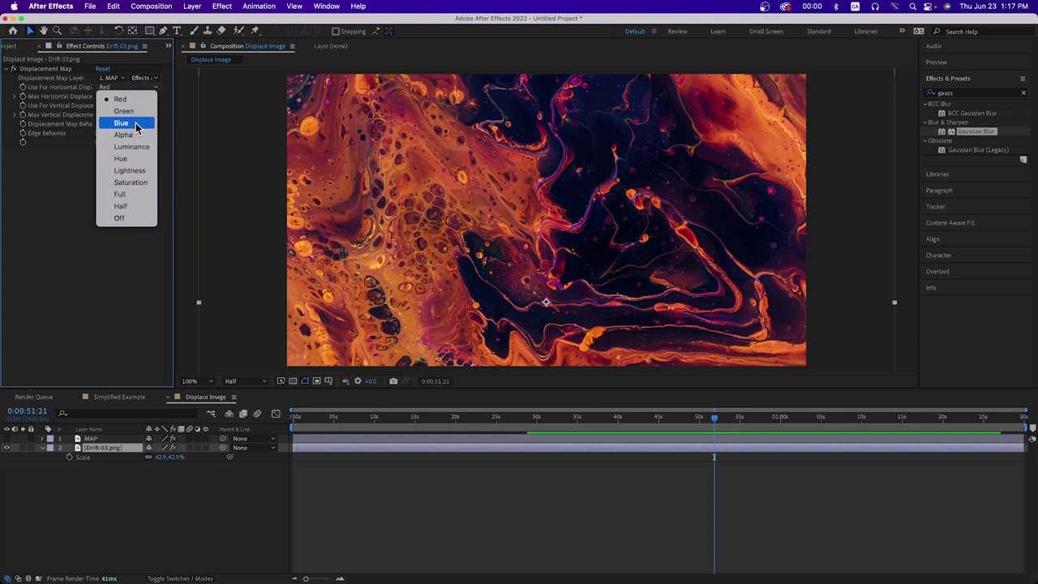
Keep Red as the horizontal channel, list layers by source name, and toggle the blurred layer back to visible
click(52, 228)
click(91, 429)
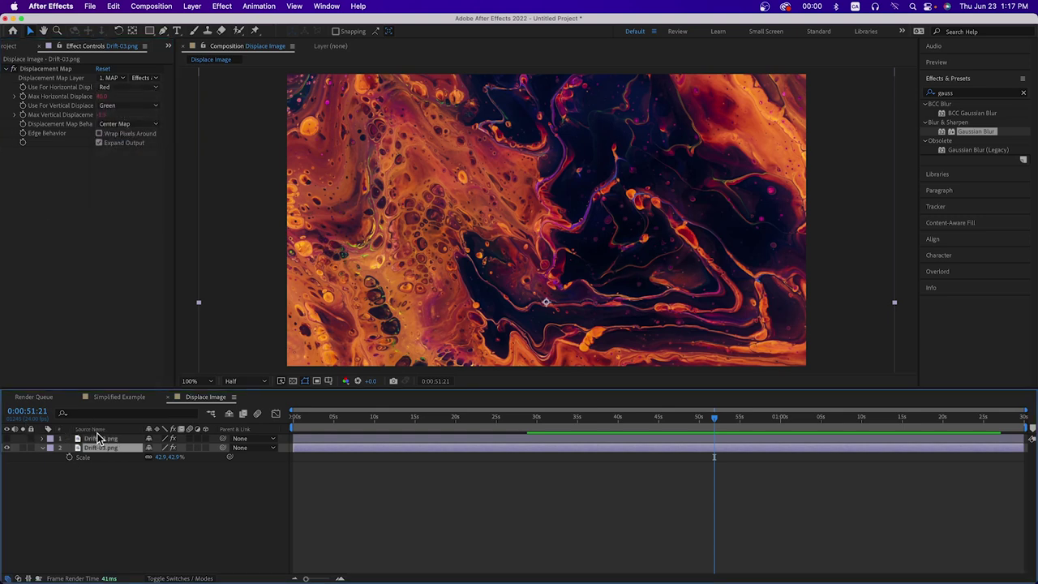
click(7, 438)
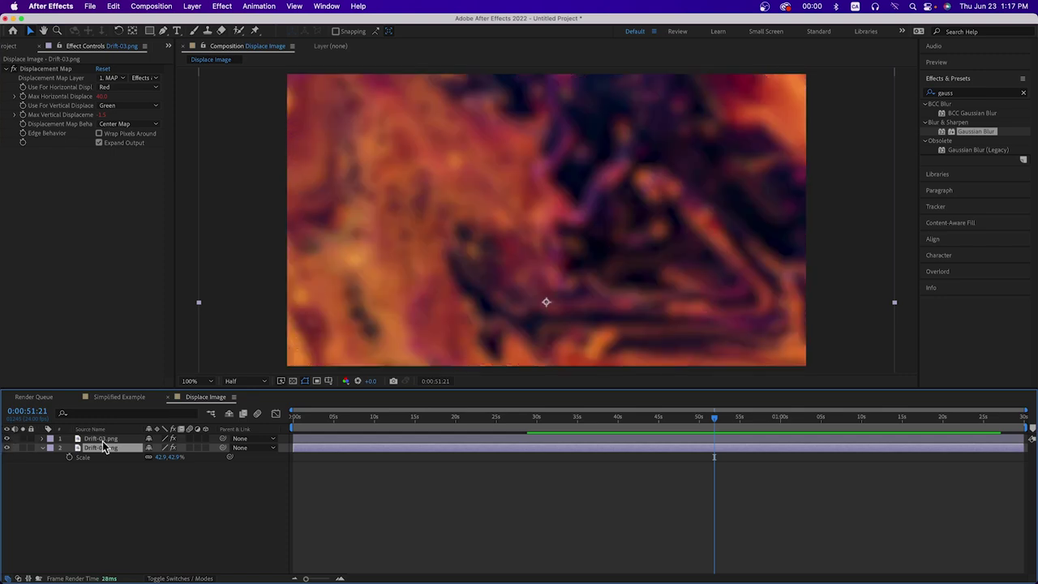
click(102, 439)
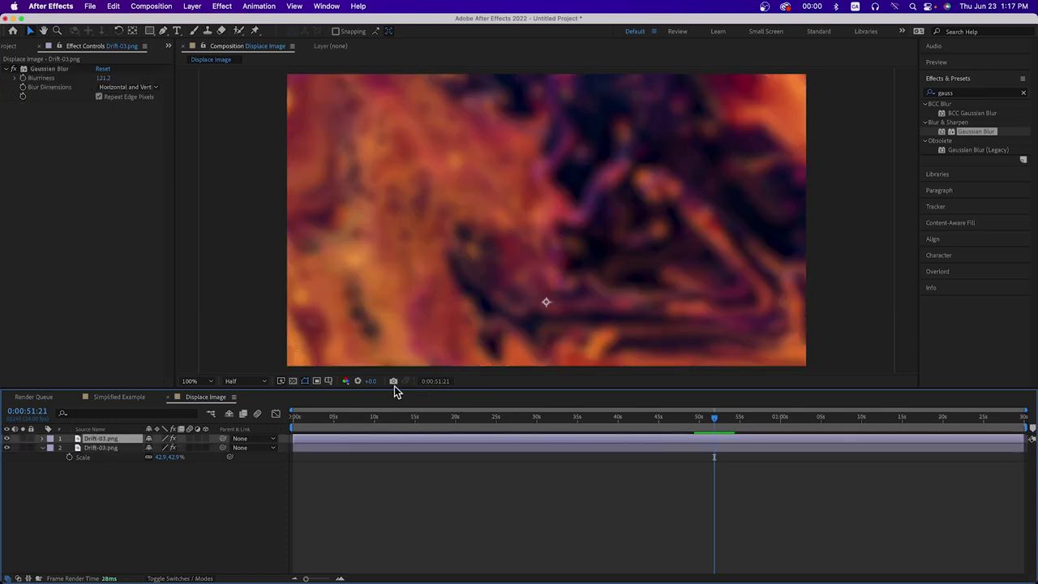
click(6, 438)
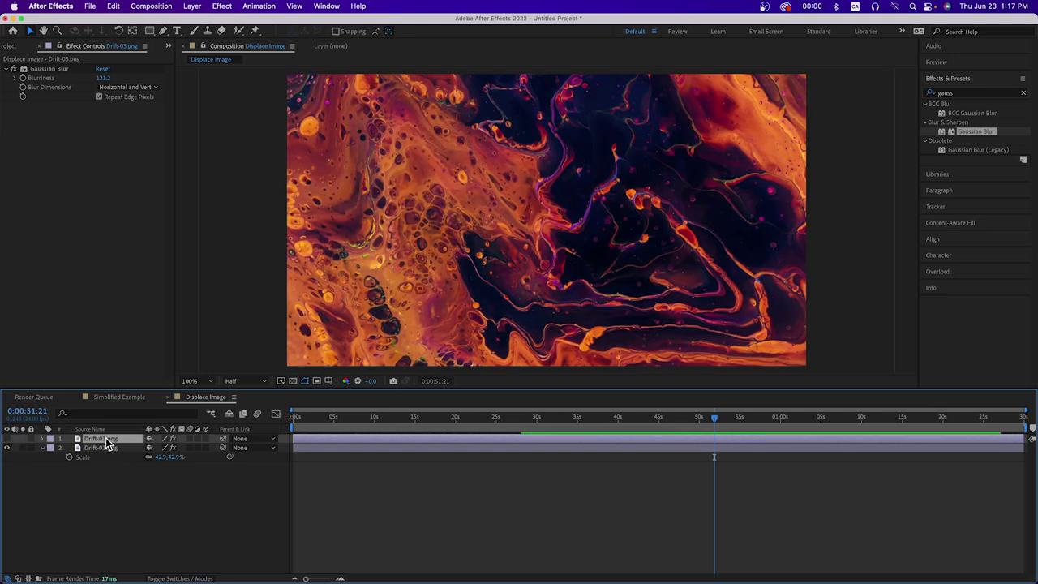
click(8, 439)
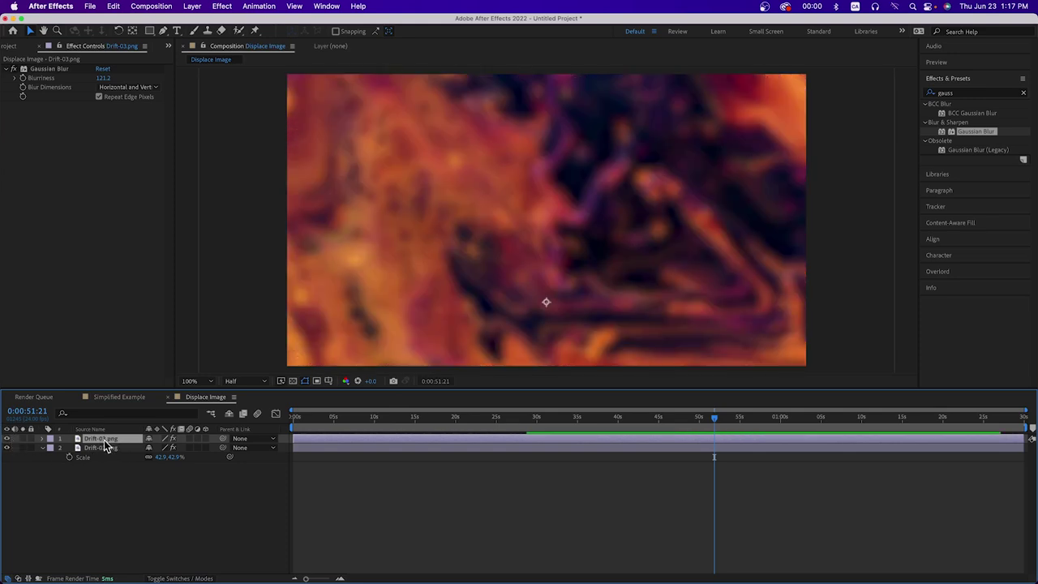
click(955, 95)
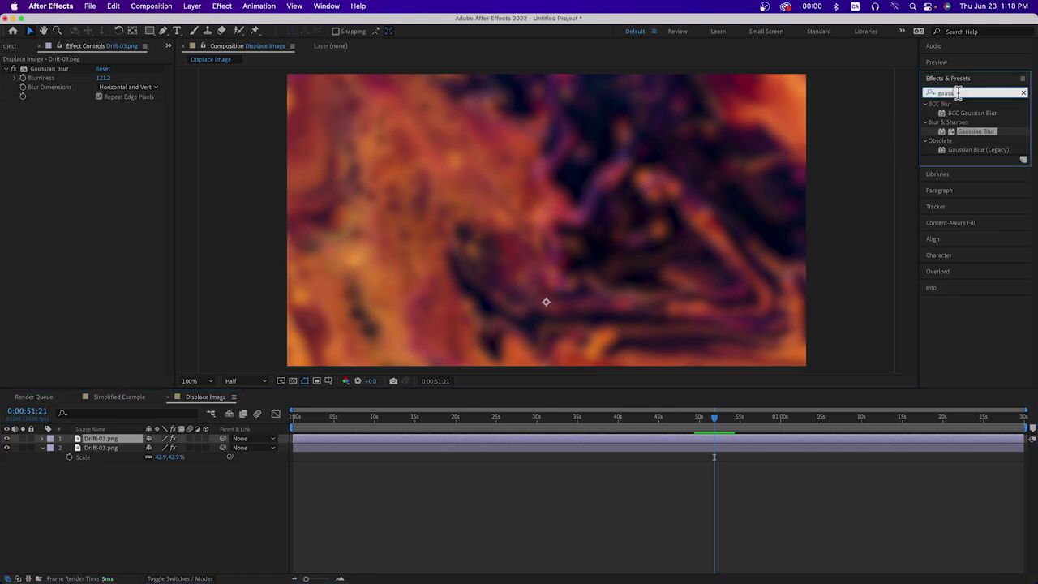
Add Colorama to the blurred layer: phase from Lightness, Ramp Grey palette, phase shift 221°
text(colorama)
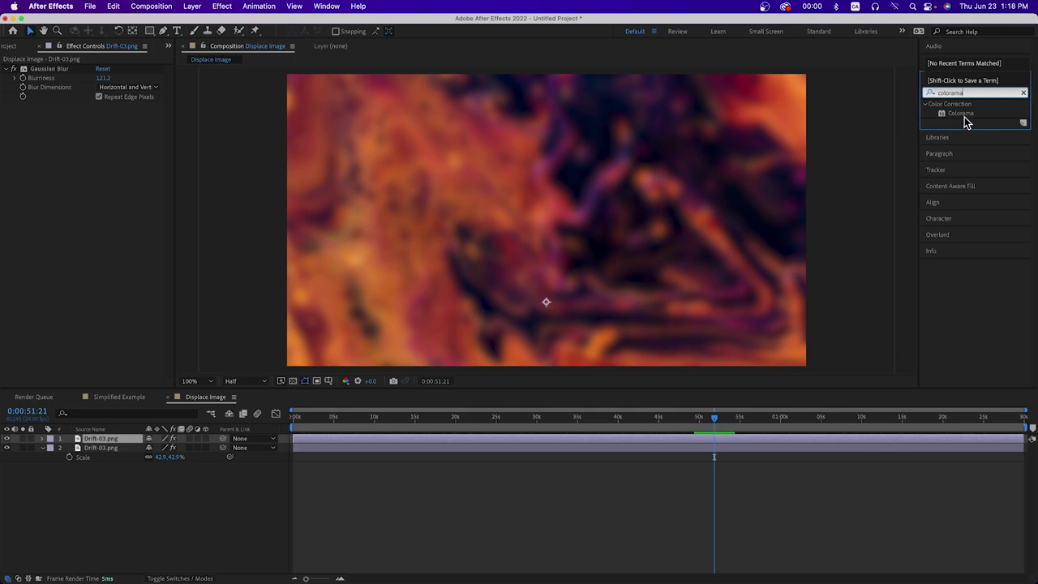
drag(960, 113, 625, 197)
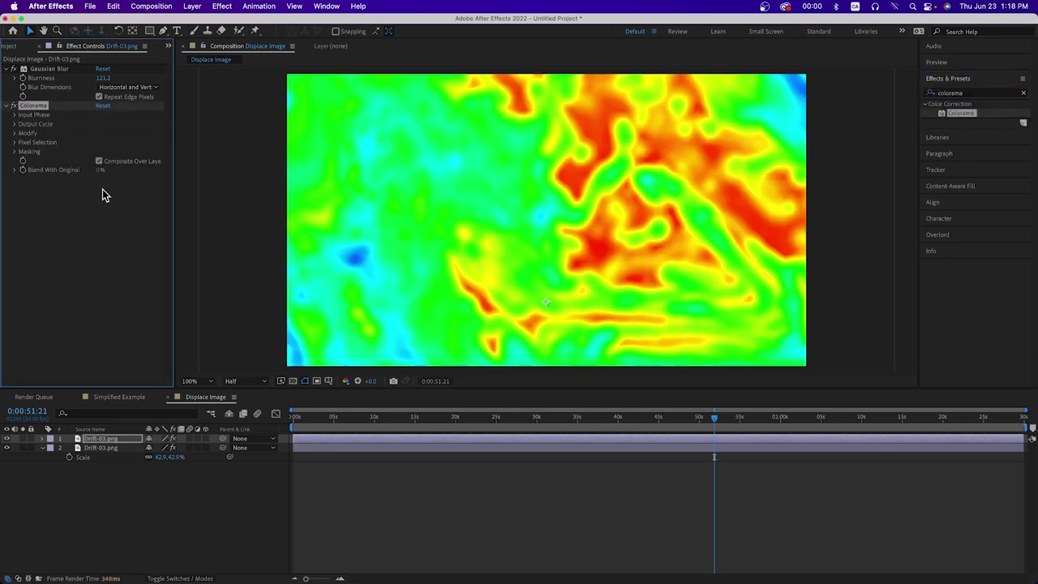
click(15, 115)
click(148, 126)
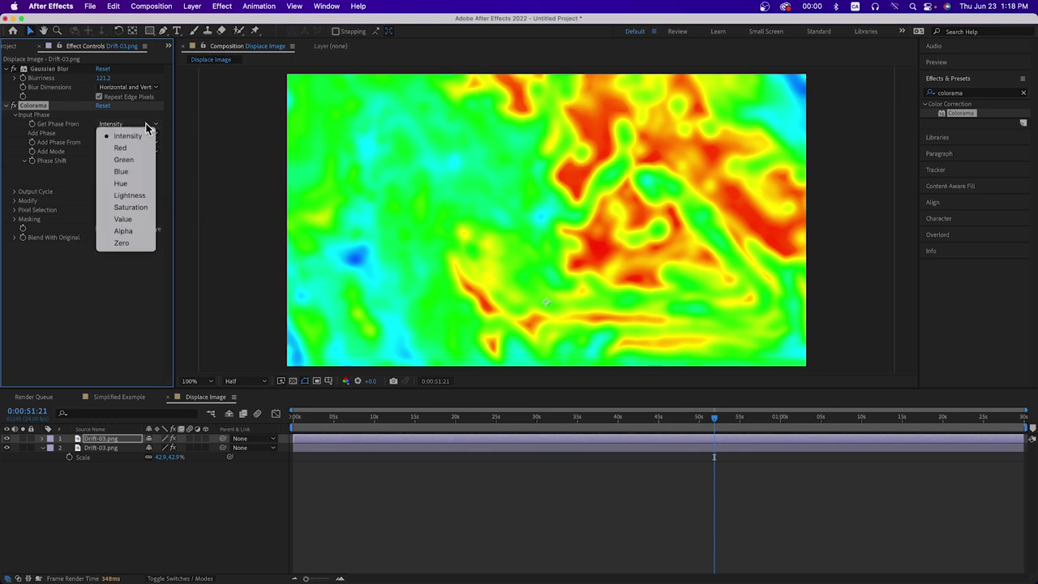
click(127, 135)
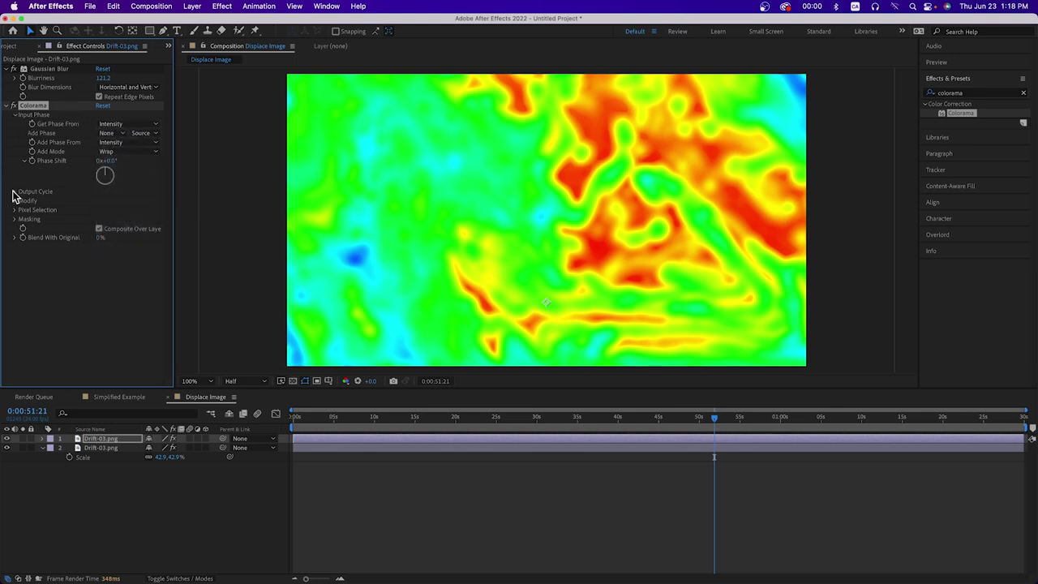
click(13, 192)
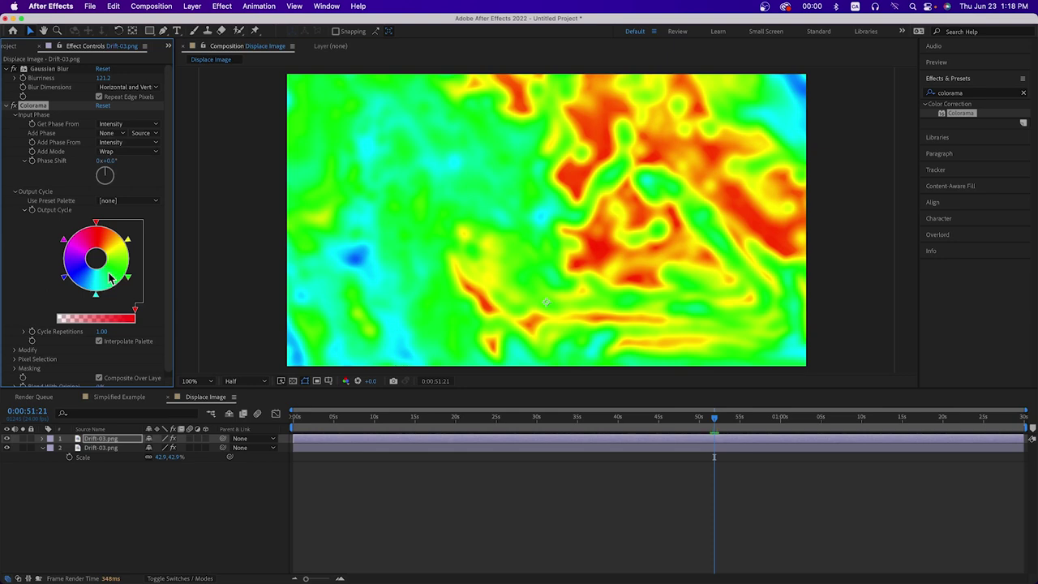
click(138, 125)
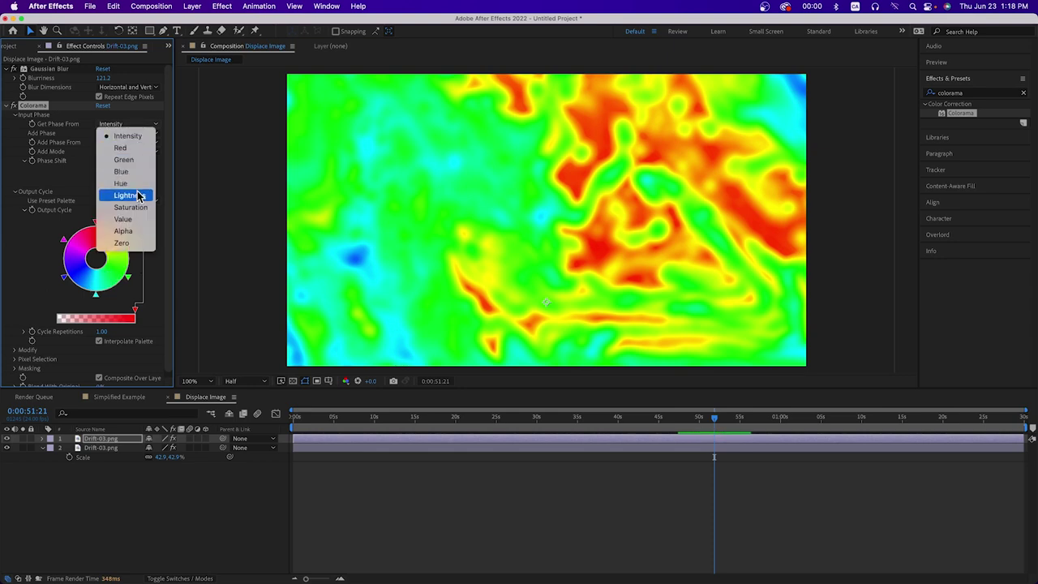
click(138, 196)
click(138, 200)
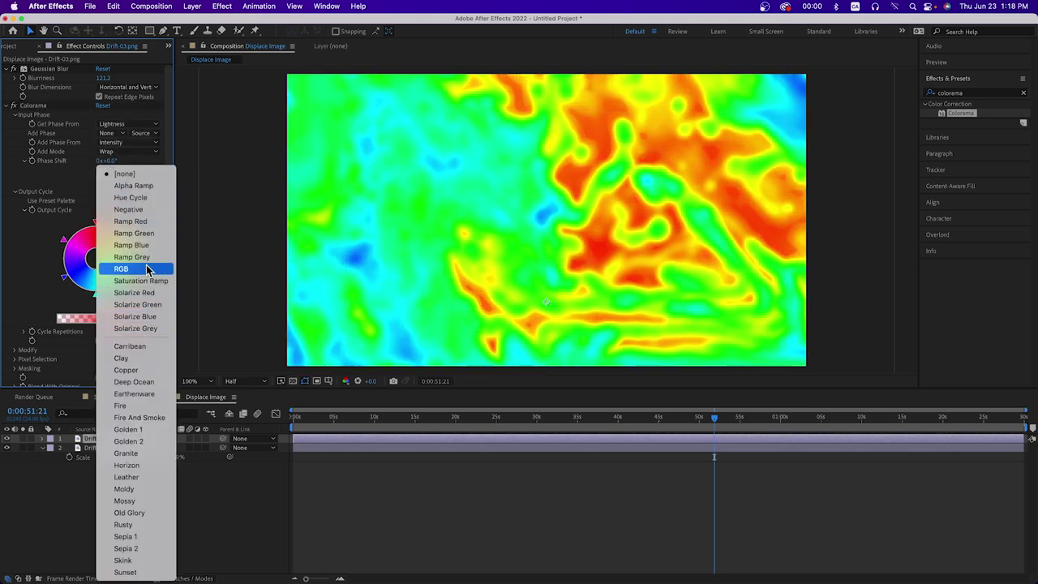
click(146, 258)
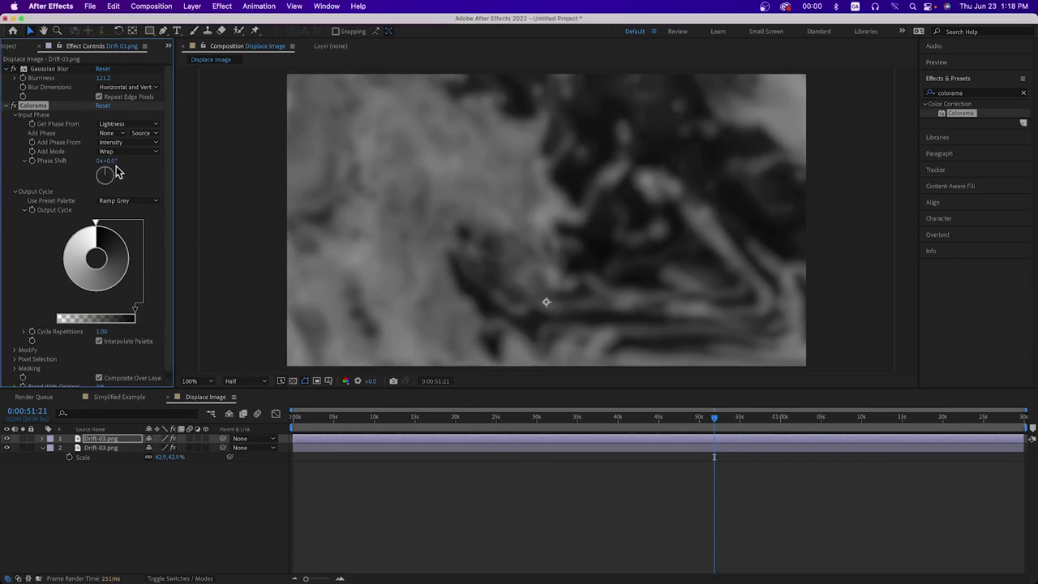
drag(118, 174, 243, 174)
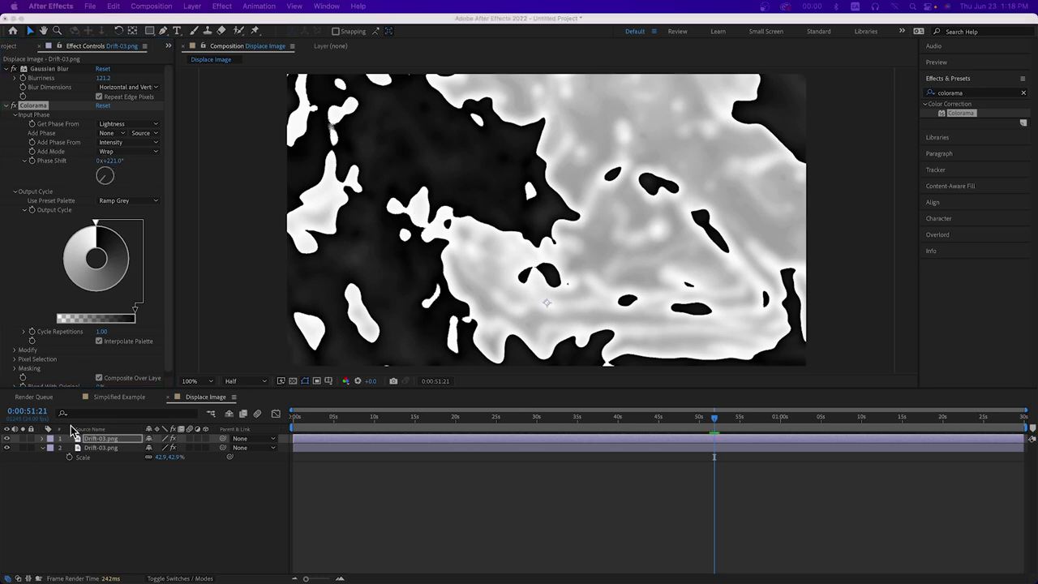
Hide and reshow the greyscale top layer to compare it with the original footage
click(7, 438)
mouse_move(654, 421)
mouse_down()
mouse_move(614, 420)
mouse_move(640, 421)
mouse_up()
click(119, 162)
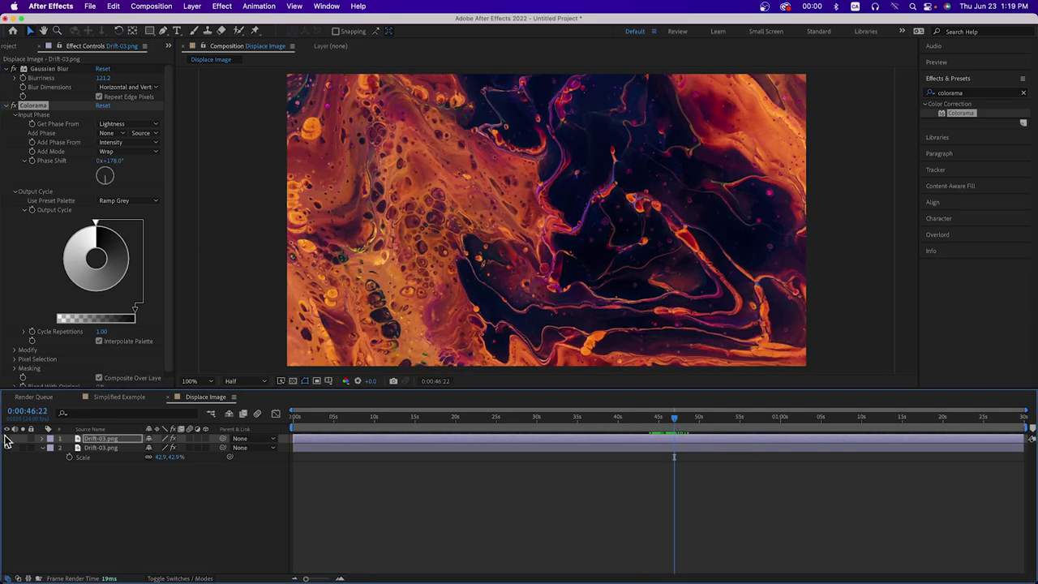
click(7, 438)
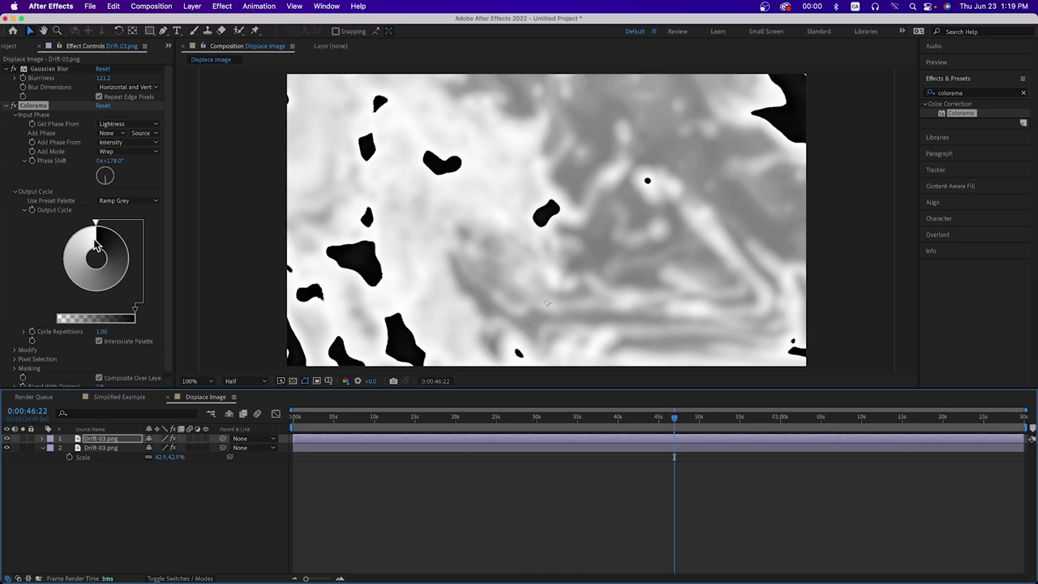
Apply Solarize Grey, set phase shift to 143°, and add a black stop to the output cycle
click(128, 201)
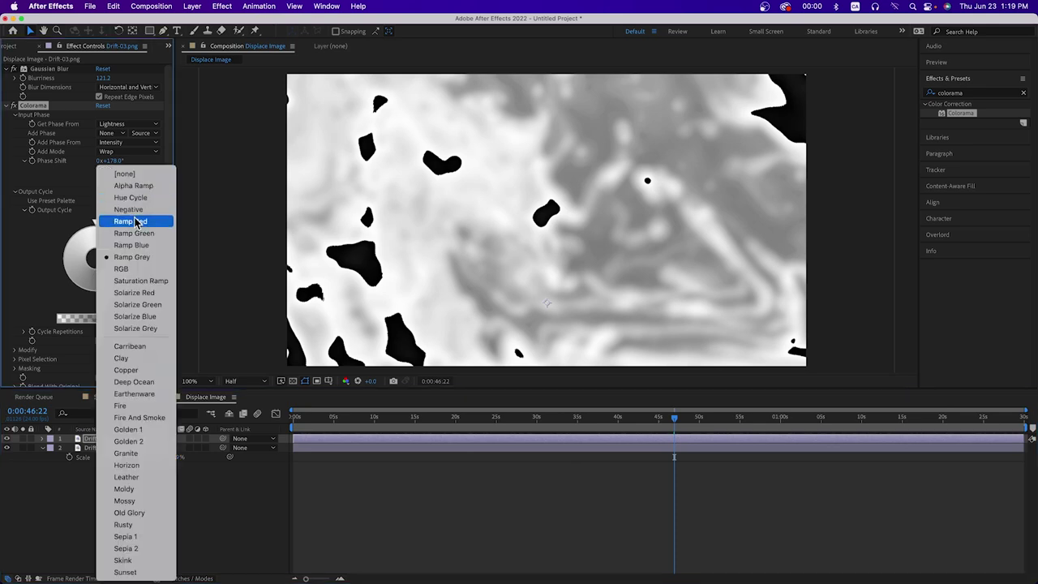
click(157, 330)
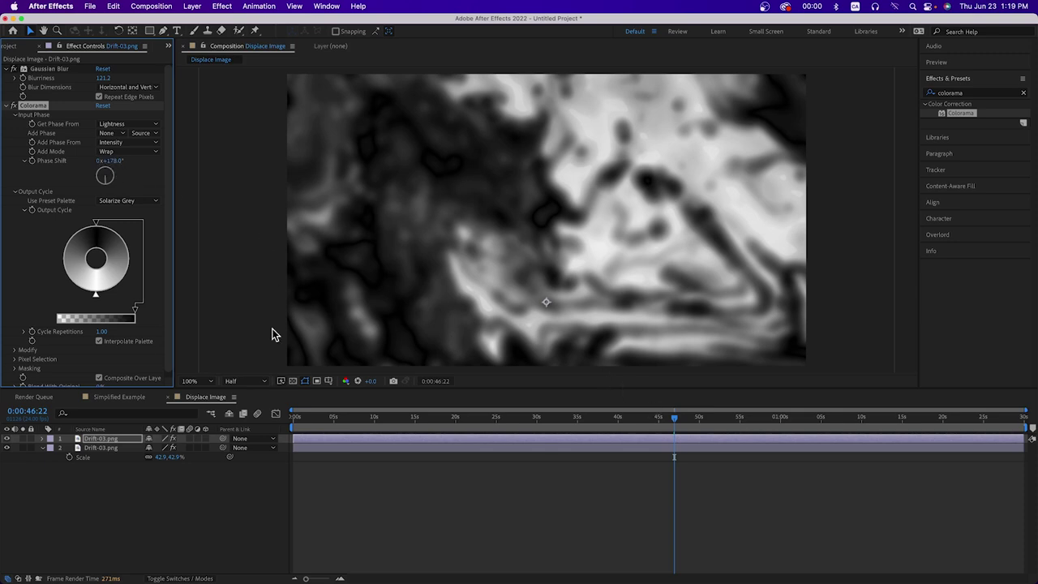
mouse_move(111, 161)
mouse_down()
mouse_move(203, 166)
mouse_move(105, 176)
mouse_up()
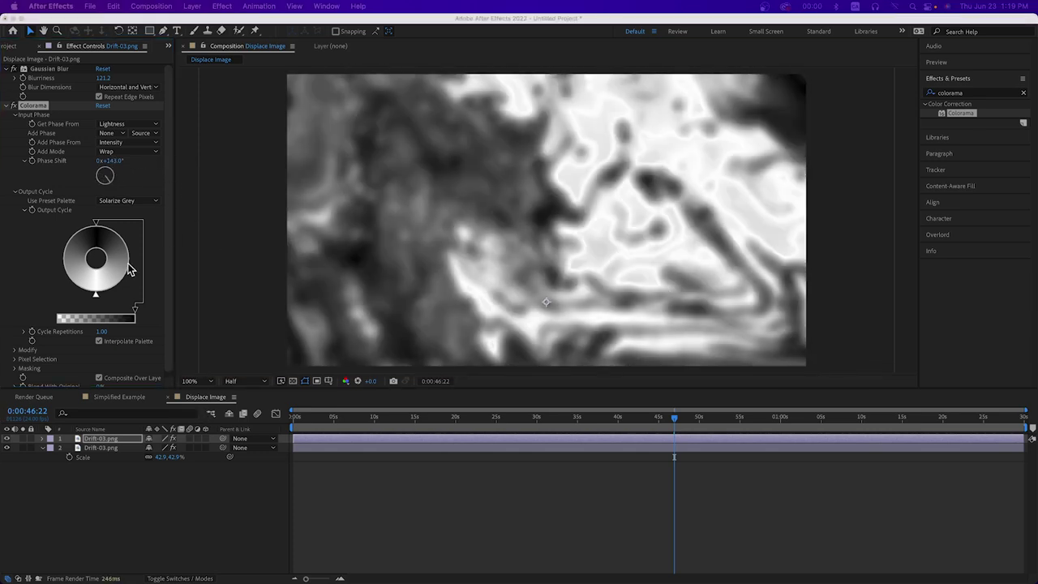
drag(579, 154, 579, 262)
click(467, 115)
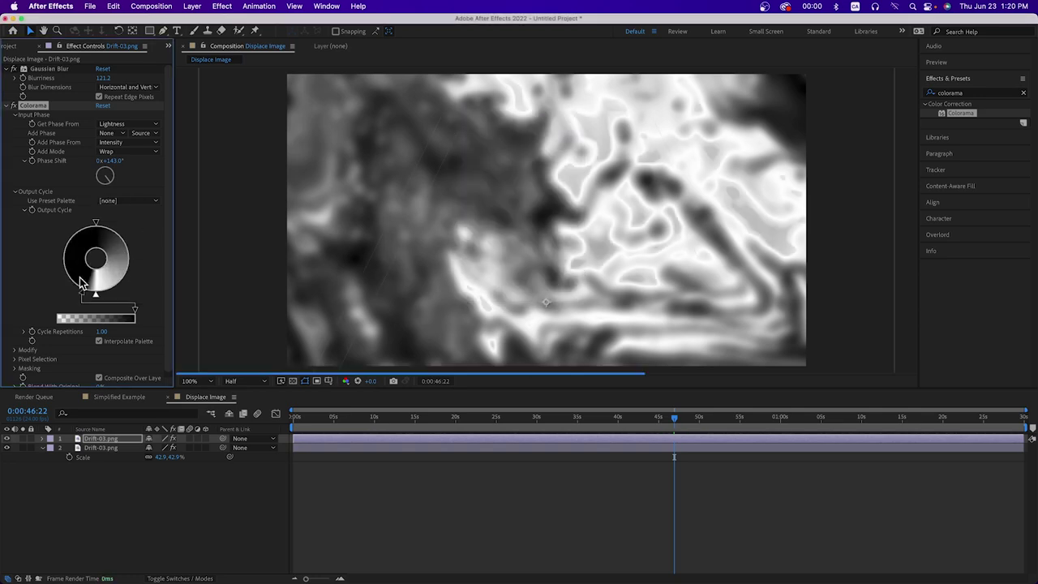
drag(80, 283, 127, 287)
Keyframe Colorama's phase shift from the timeline start to a later value and play it back
click(489, 415)
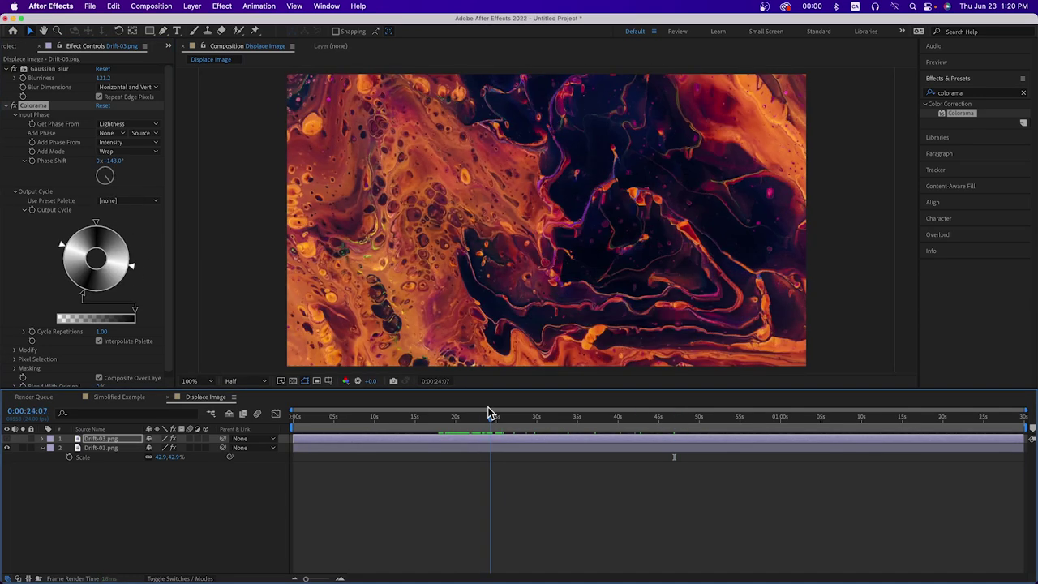
drag(489, 415, 292, 415)
click(36, 166)
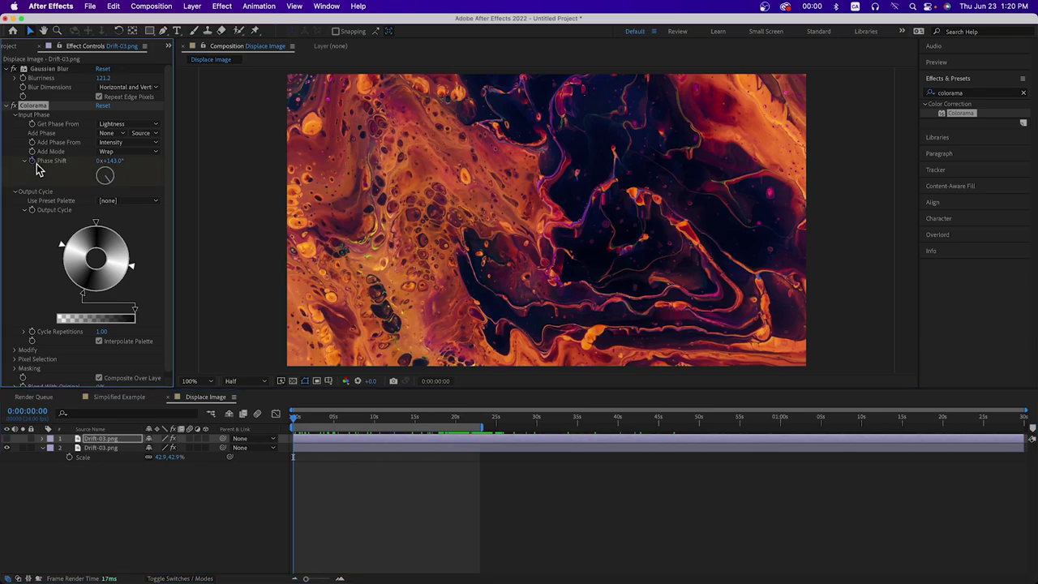
click(479, 415)
drag(110, 161, 243, 242)
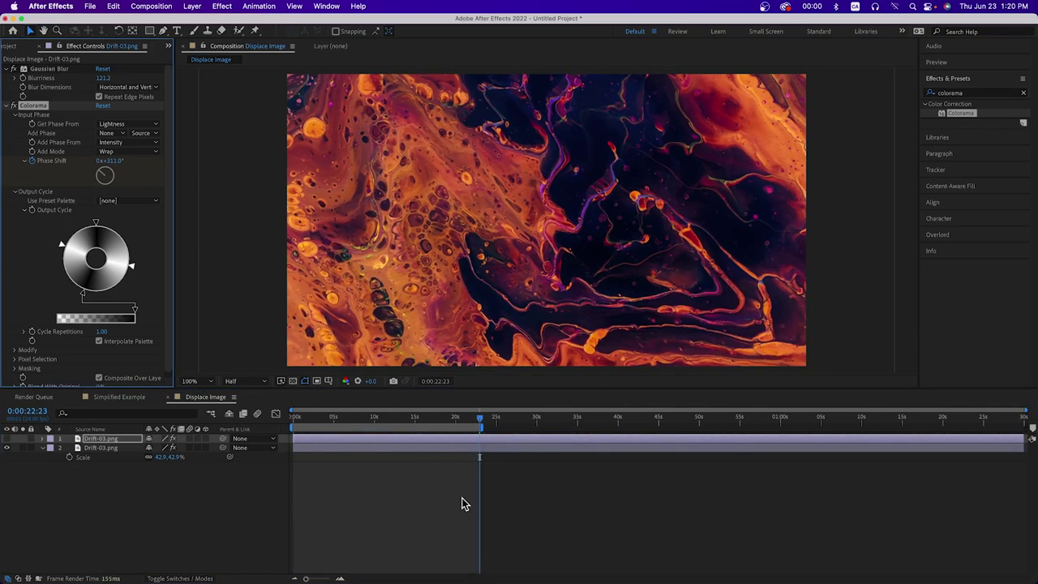
key(space)
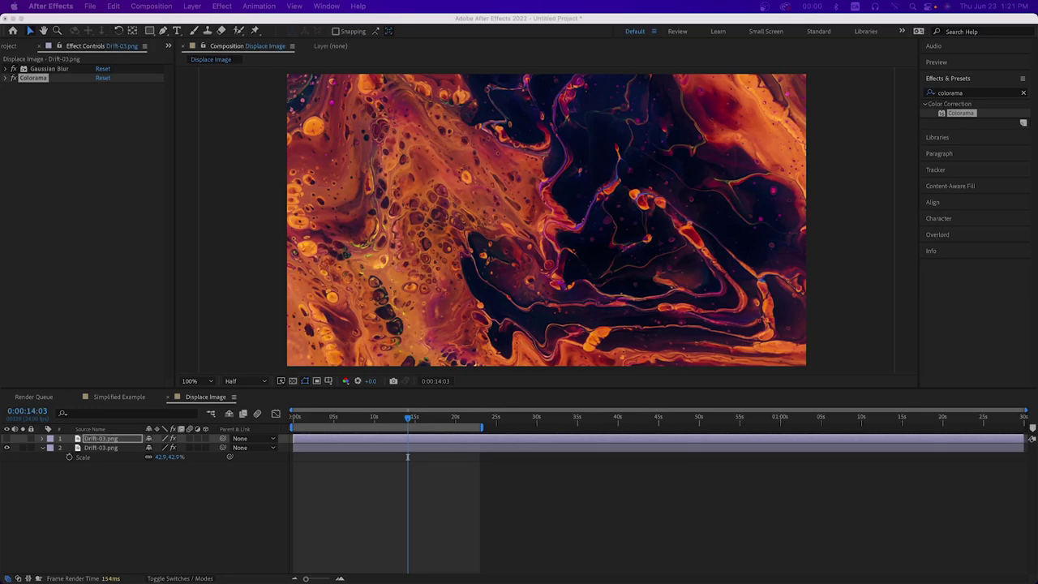
Apply Levels to the layer with input black 34 and input white 179 for high contrast
click(946, 92)
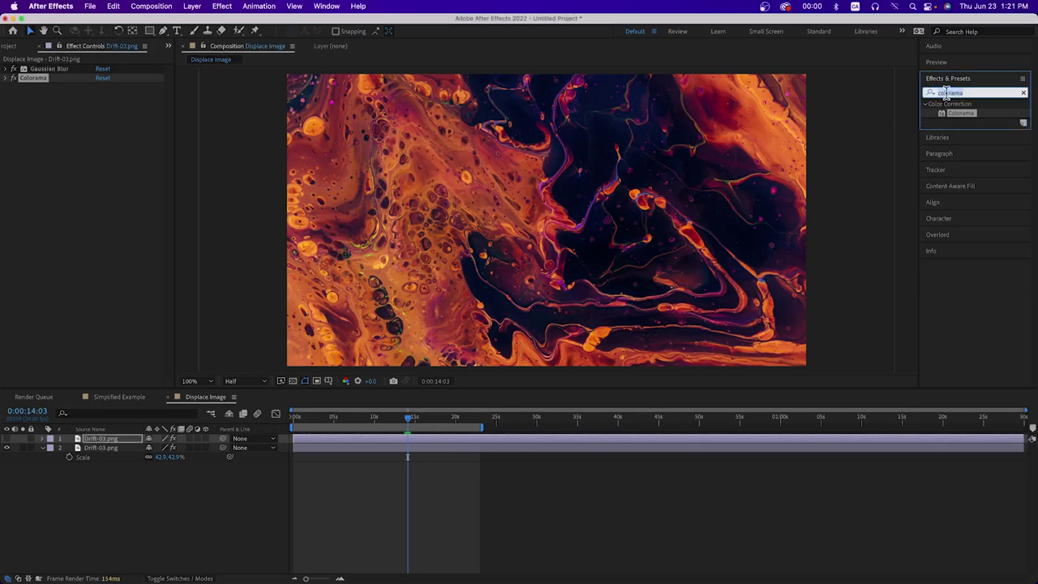
text(levels)
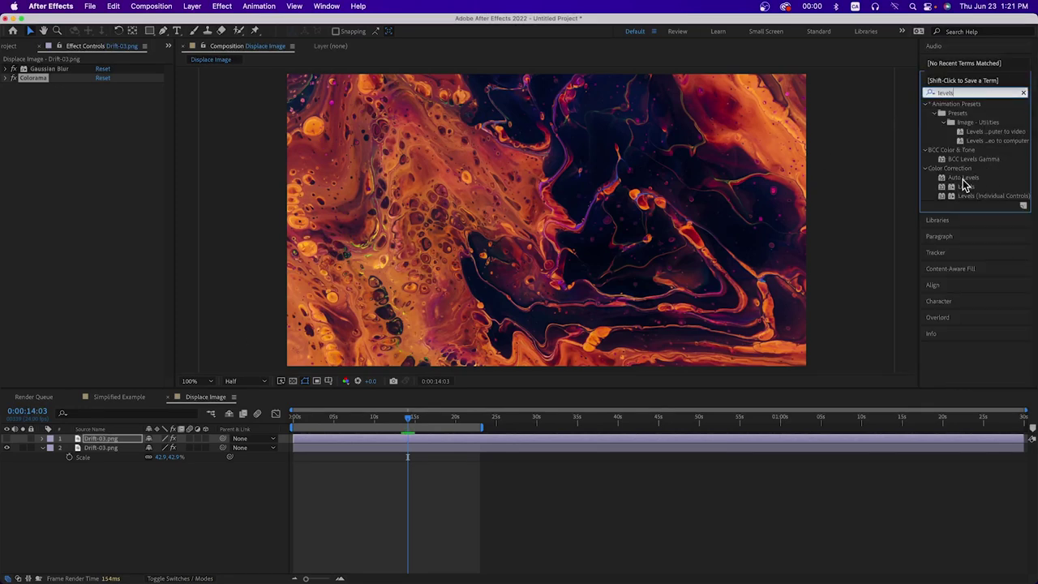
drag(966, 187, 104, 139)
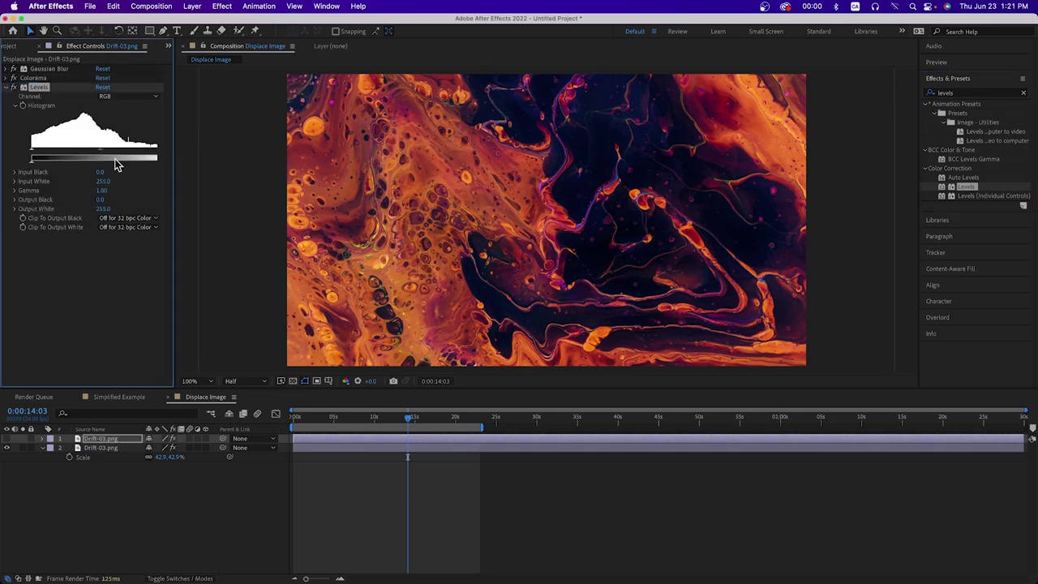
drag(173, 160, 266, 162)
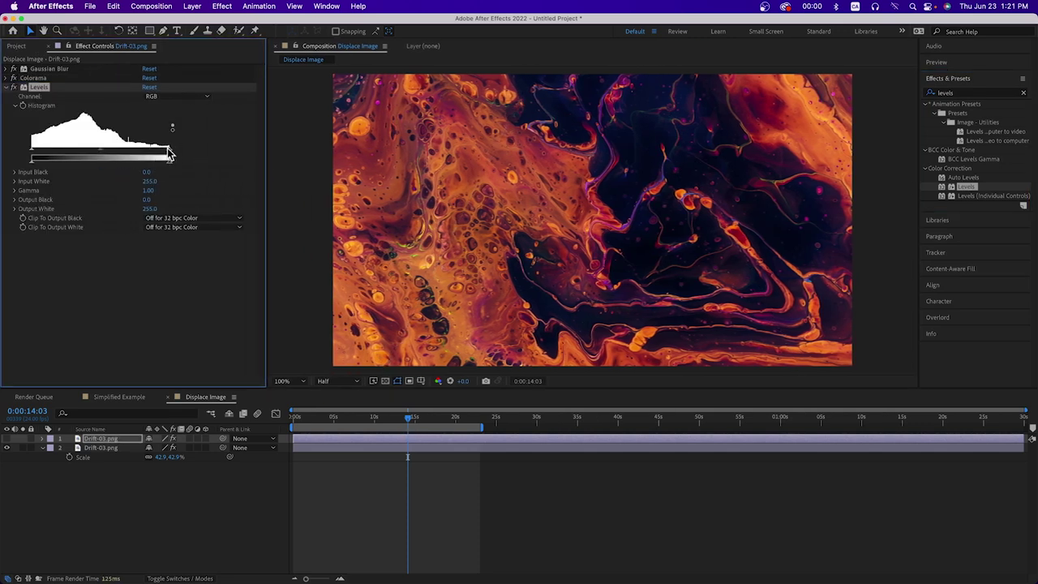
drag(170, 154, 118, 153)
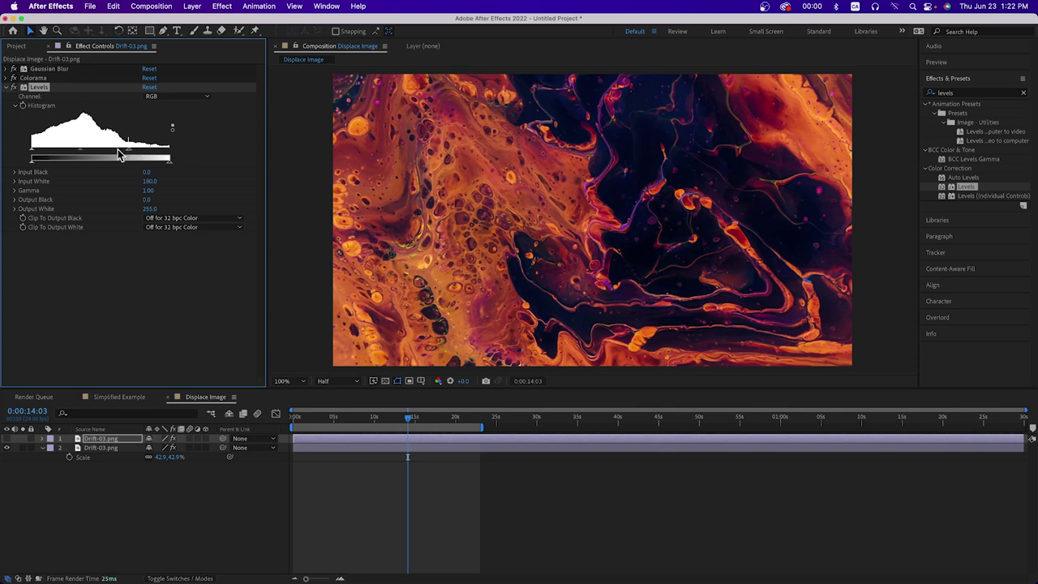
drag(35, 155, 45, 155)
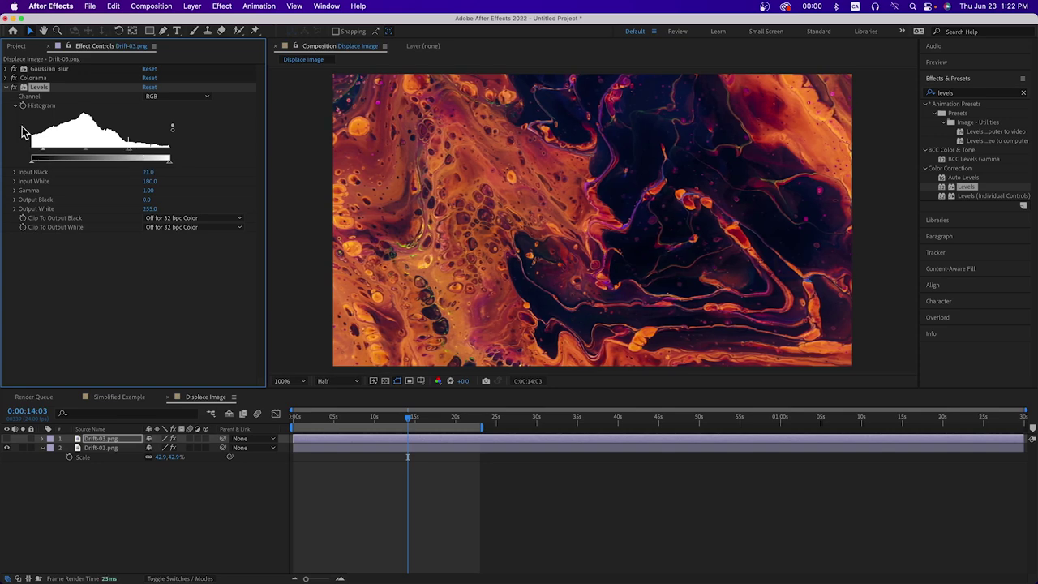
click(7, 439)
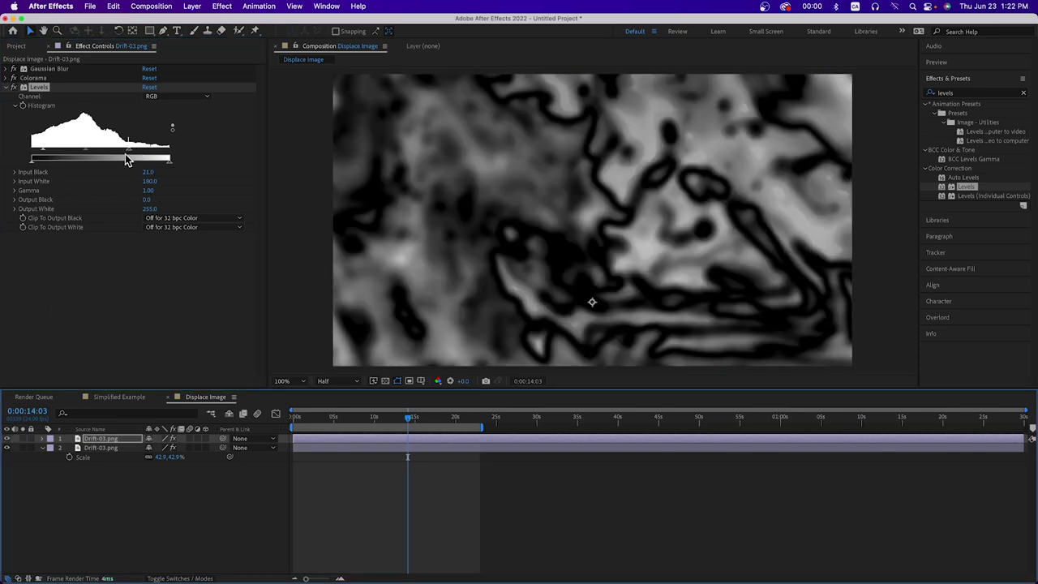
mouse_move(130, 152)
mouse_down()
mouse_move(171, 154)
mouse_move(128, 152)
mouse_up()
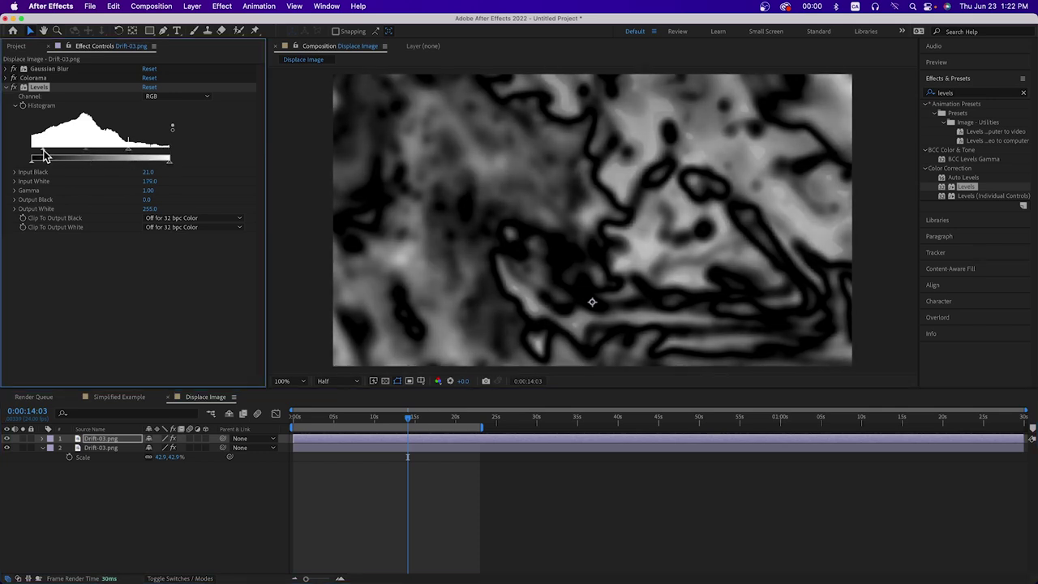
mouse_move(45, 156)
mouse_down()
mouse_move(69, 155)
mouse_move(50, 155)
mouse_up()
click(409, 417)
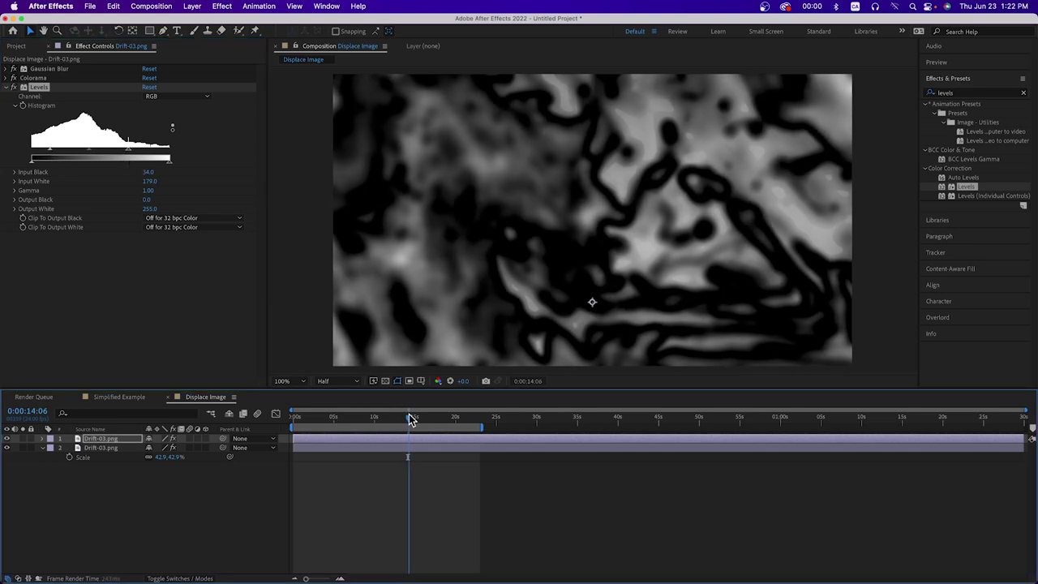
drag(410, 417, 482, 418)
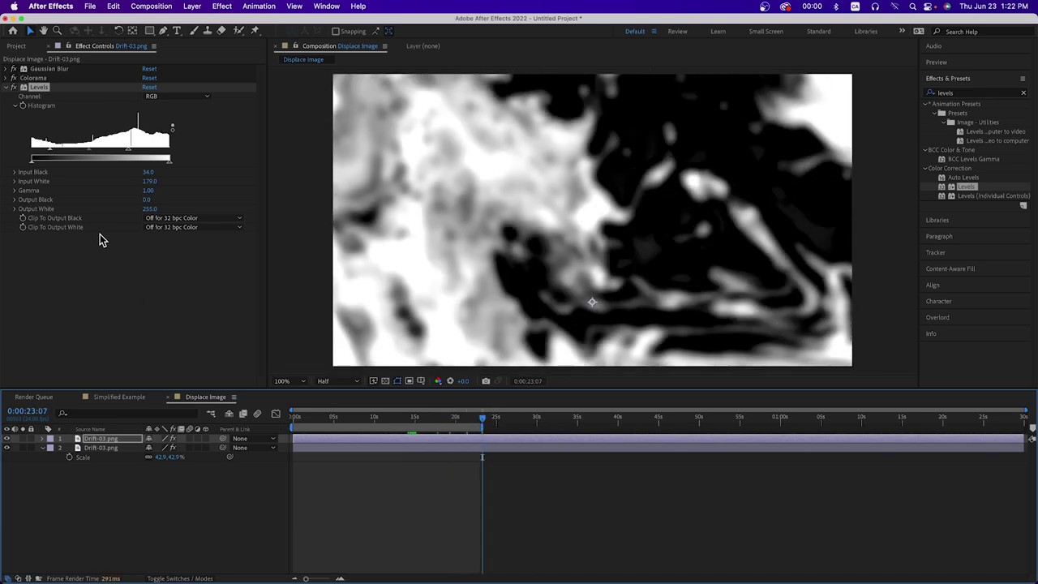
click(5, 441)
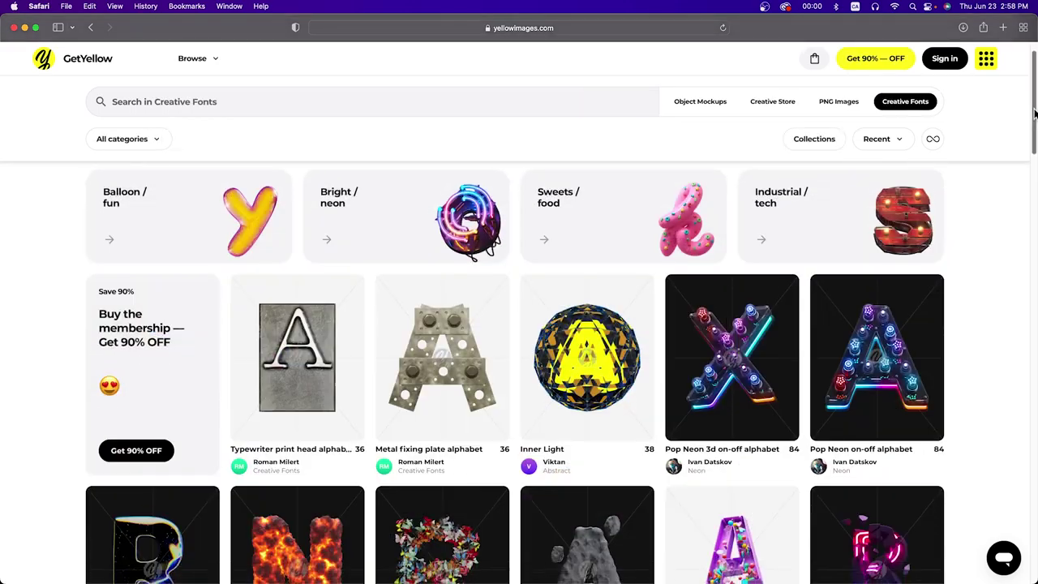
Scroll through the GetYellow textures and creative fonts product grids on yellowimages.com
scroll(1035, 124, down, 2)
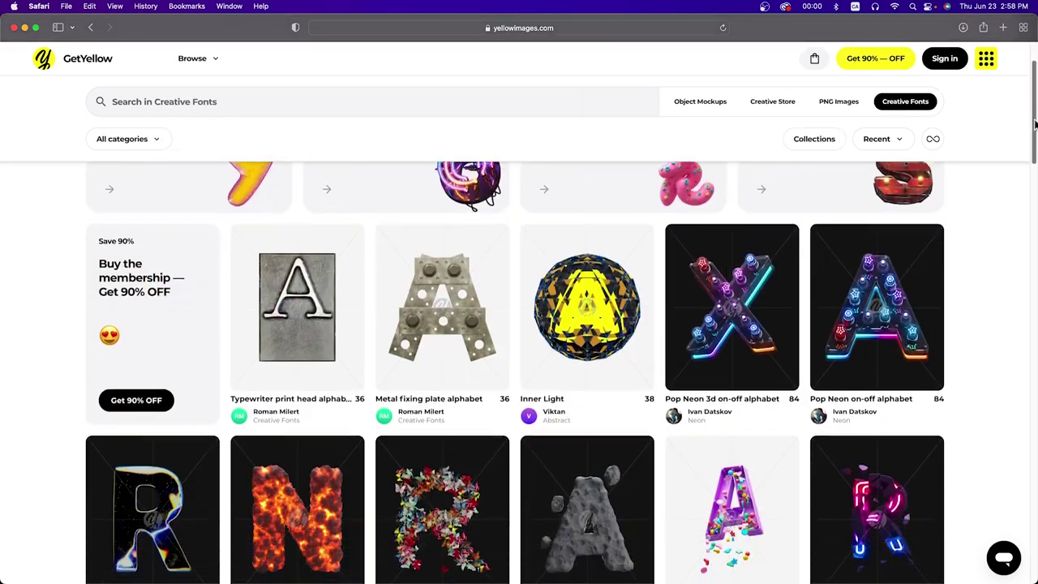
drag(1034, 123, 1032, 192)
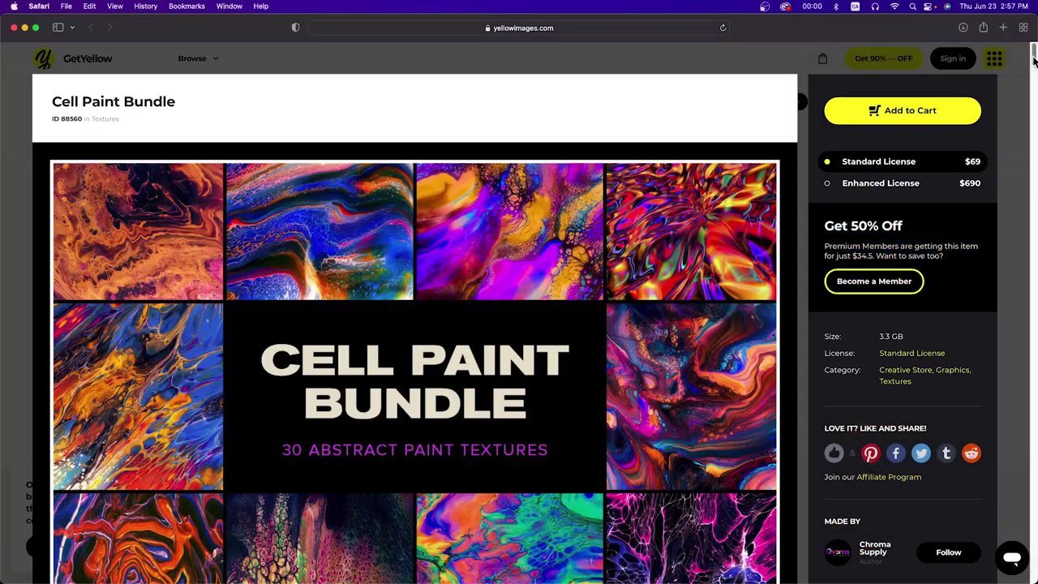
drag(1033, 61, 1035, 271)
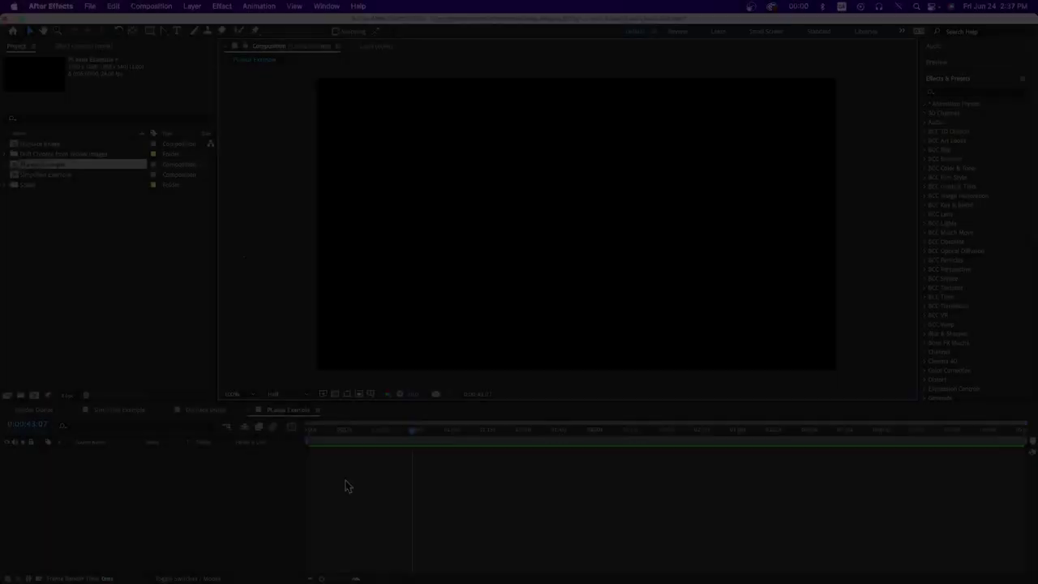
Create a new black solid layer and apply the Plexus effect to it
right_click(279, 435)
mouse_move(290, 442)
click(429, 468)
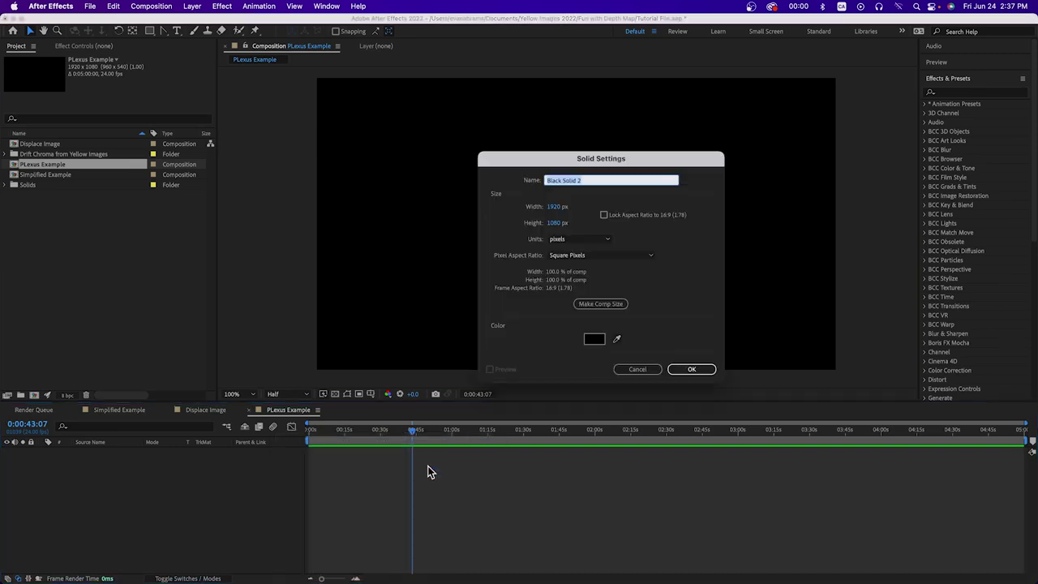
click(677, 372)
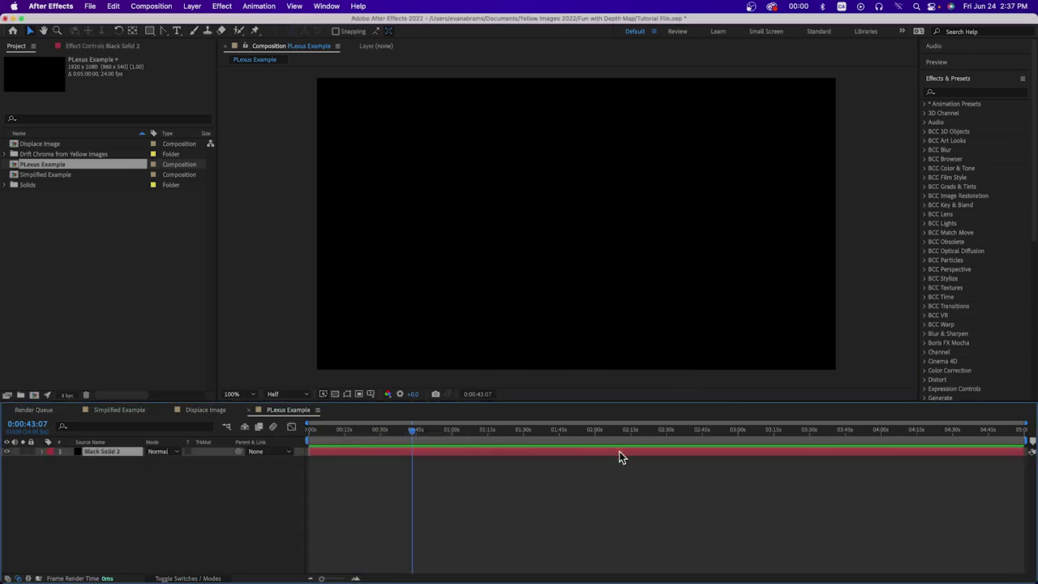
click(966, 91)
text(plexus)
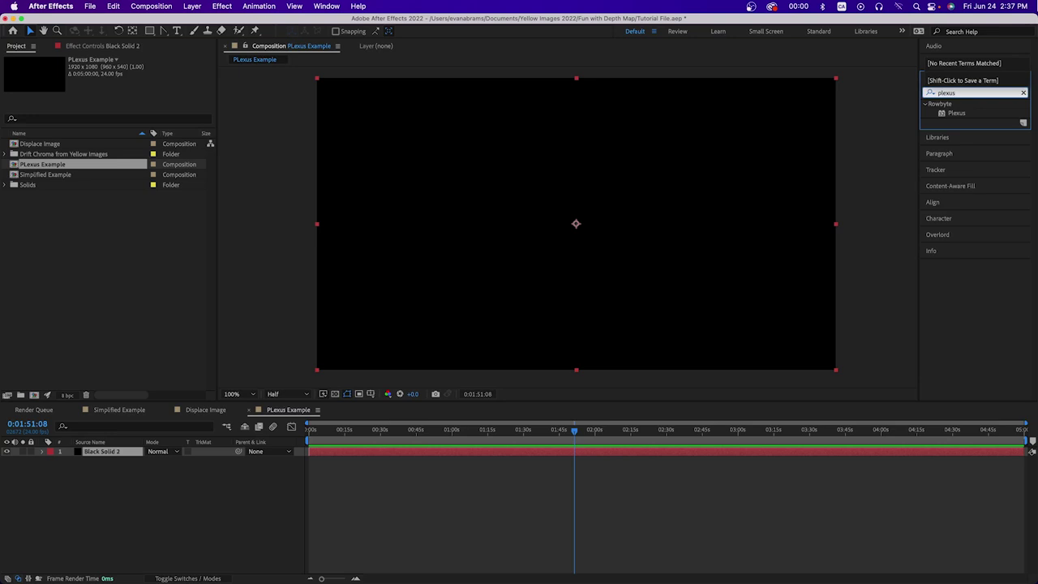
drag(954, 120, 574, 217)
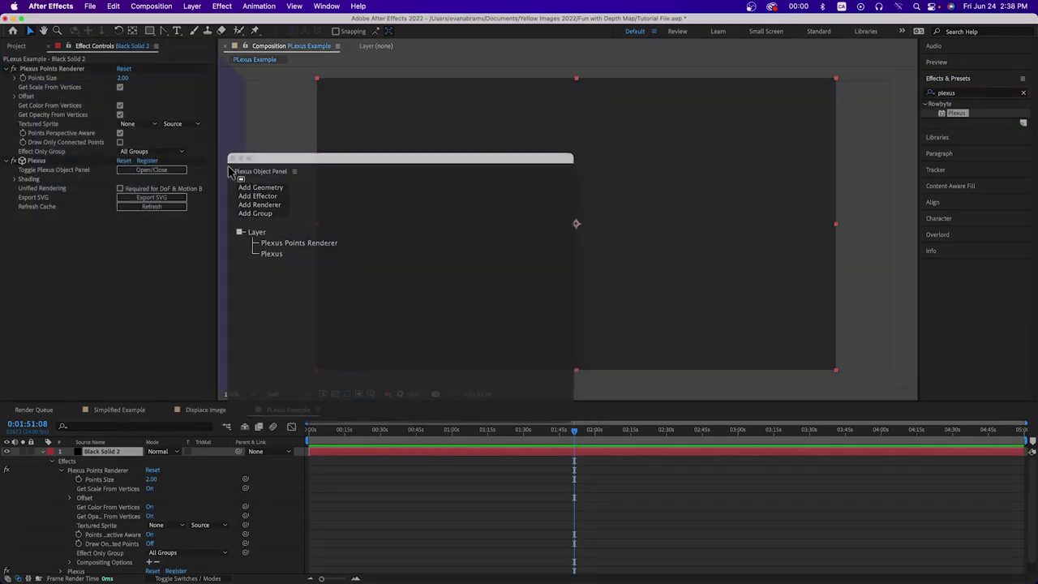
Dock the Plexus Object Panel, widen the viewer, and add a Cube primitive geometry
drag(229, 172, 231, 172)
drag(567, 156, 333, 163)
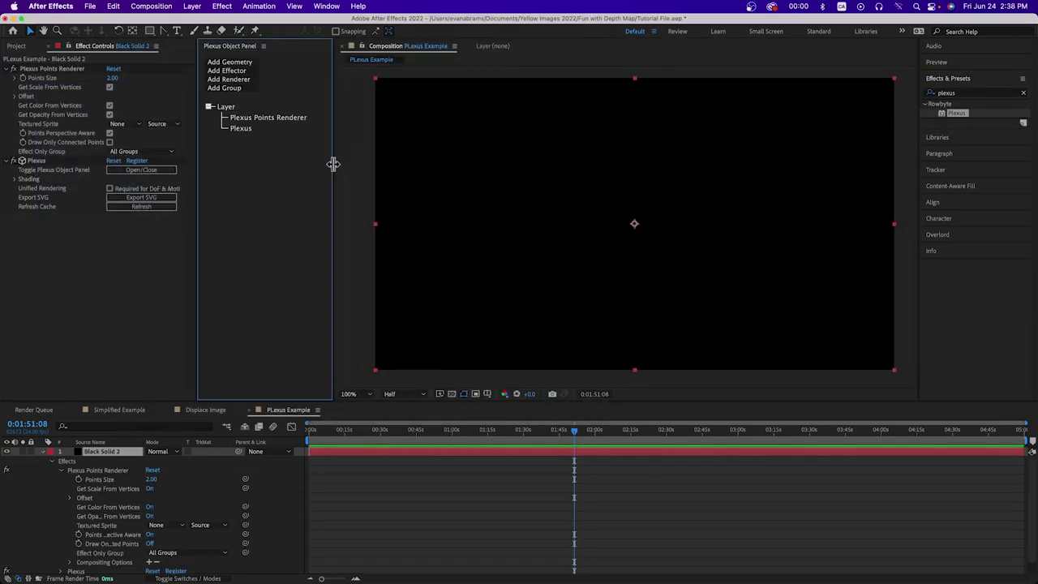
click(43, 451)
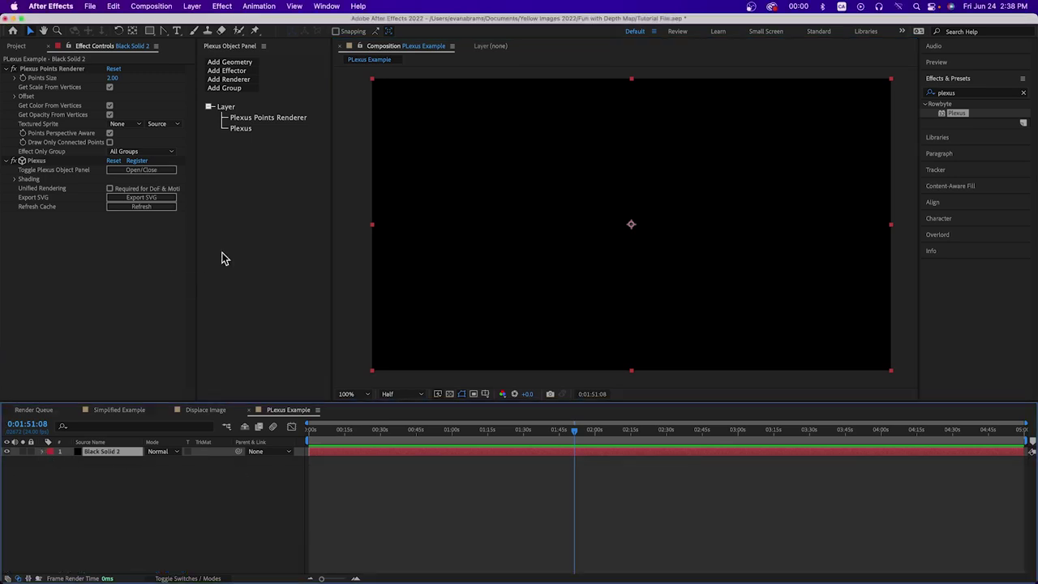
click(233, 63)
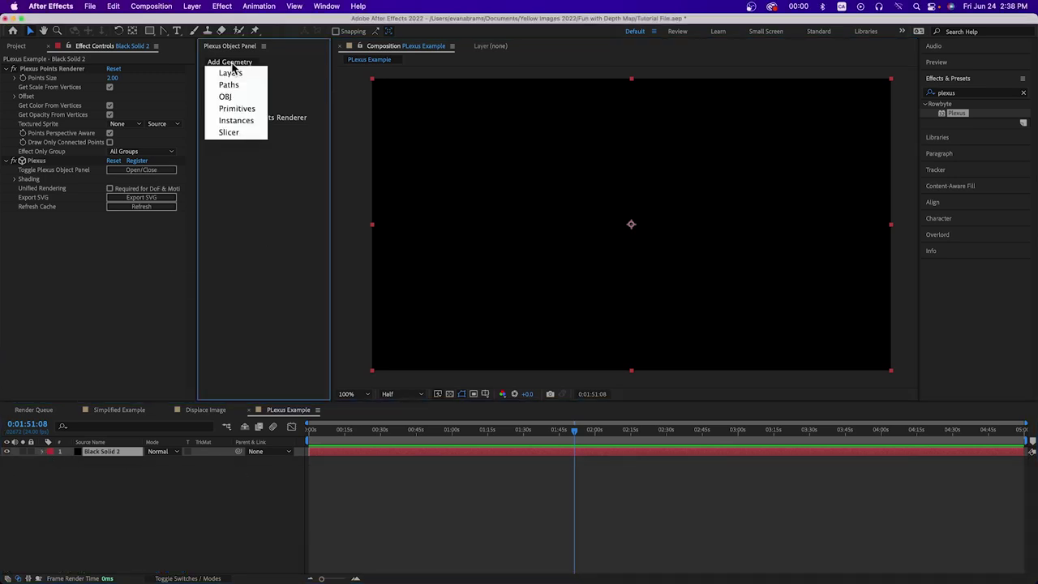
click(237, 109)
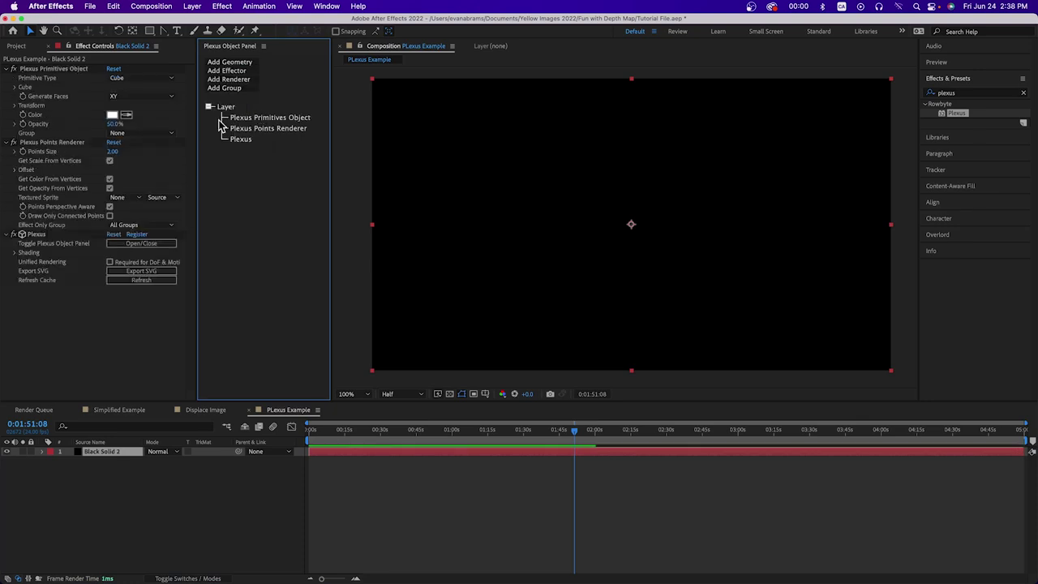
click(135, 79)
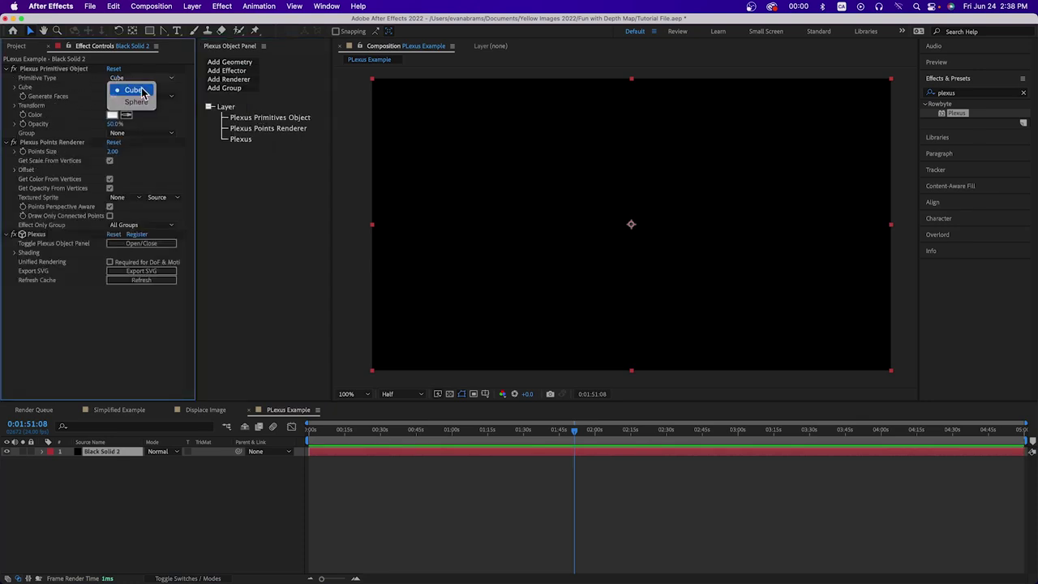
click(130, 83)
Set the cube to 500 × 500 × 1 points with Cube Width and Height 1000
click(14, 87)
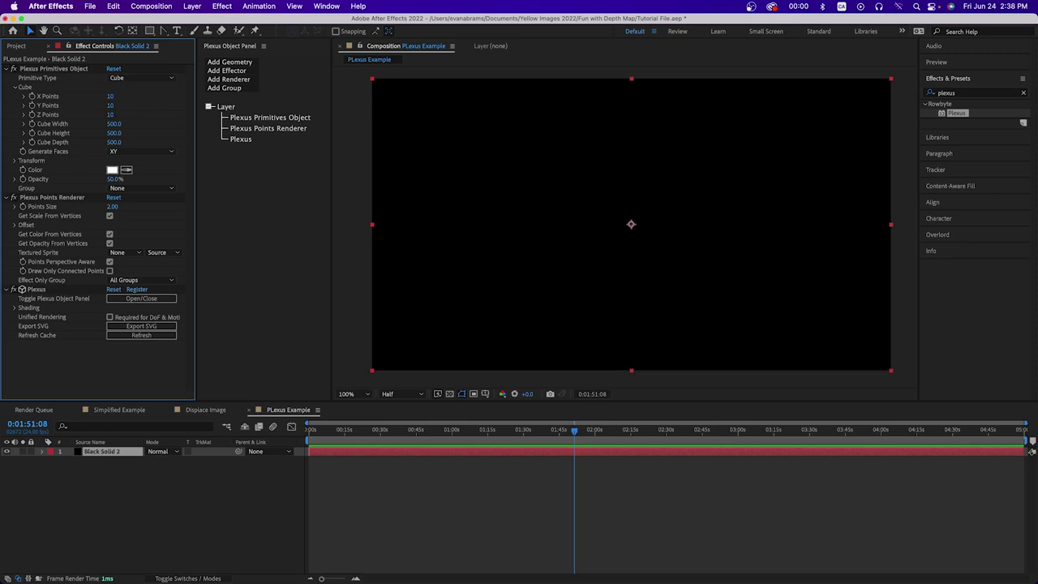
click(111, 97)
text(500)
key(Tab)
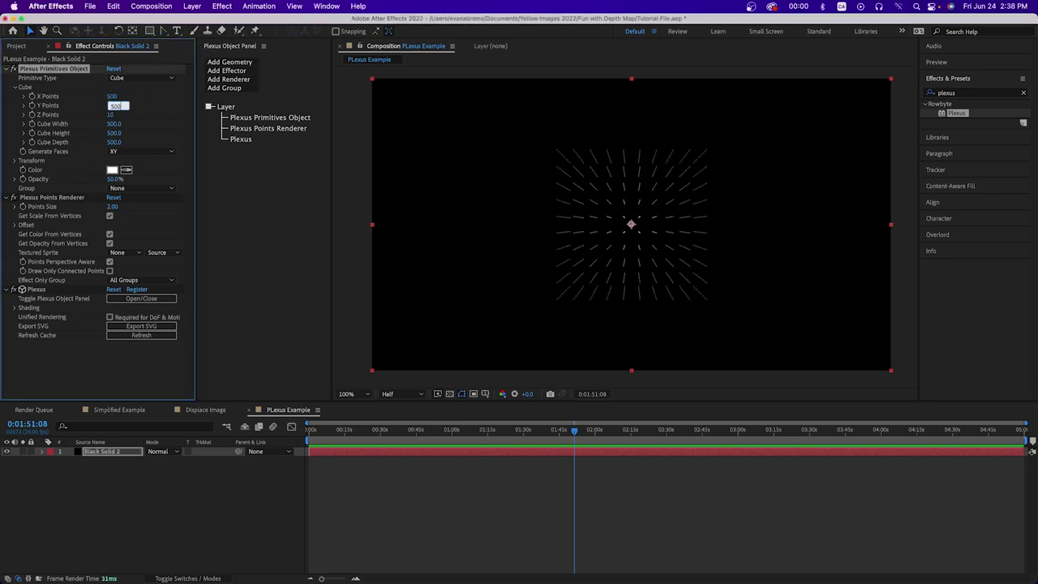
key(Tab)
text(1)
key(Tab)
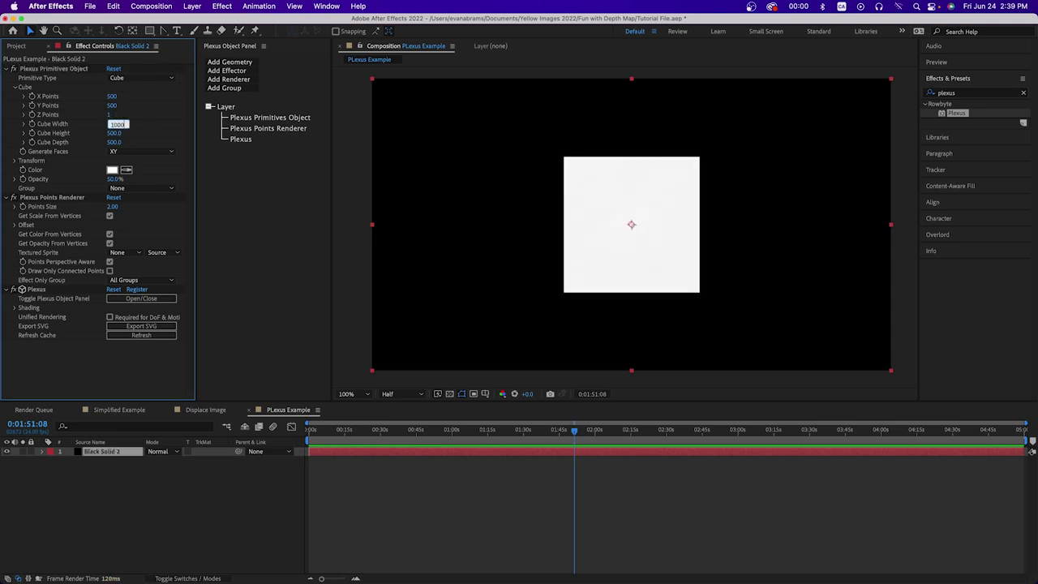
text(1000)
key(Tab)
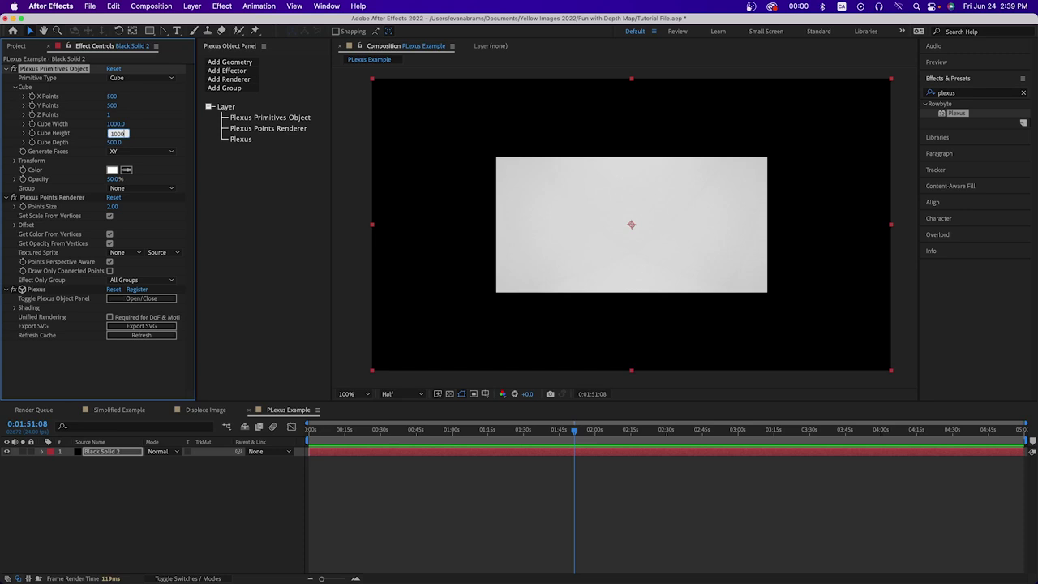
key(Return)
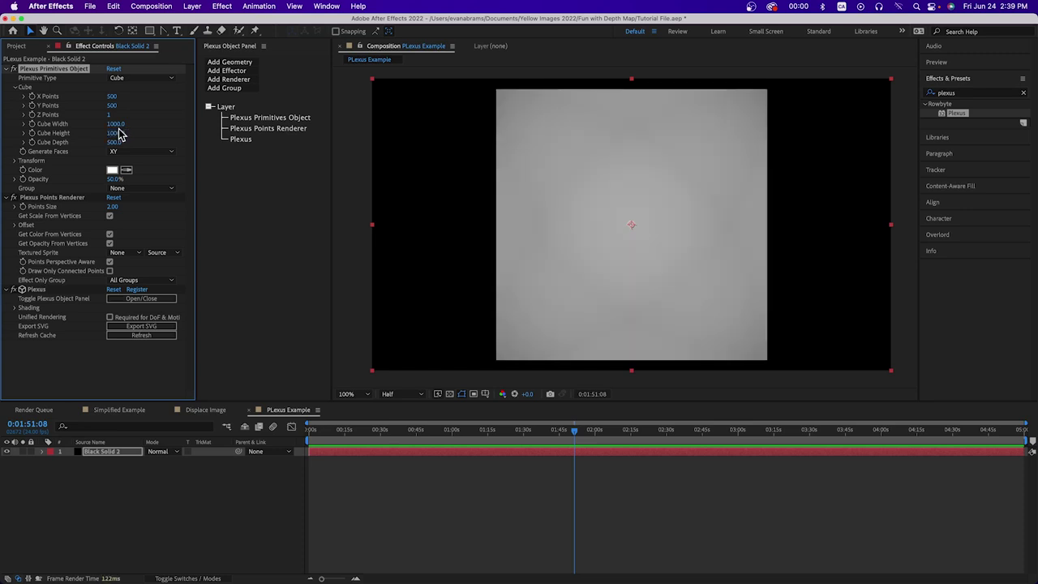
click(363, 459)
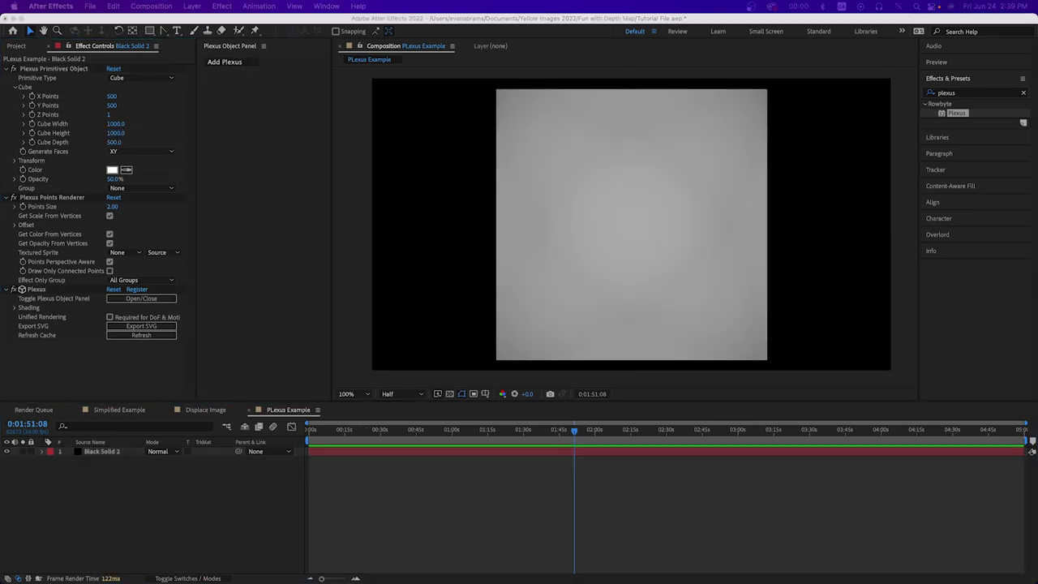
Add a Plexus Color Map effector to the Black Solid 2 layer
click(157, 109)
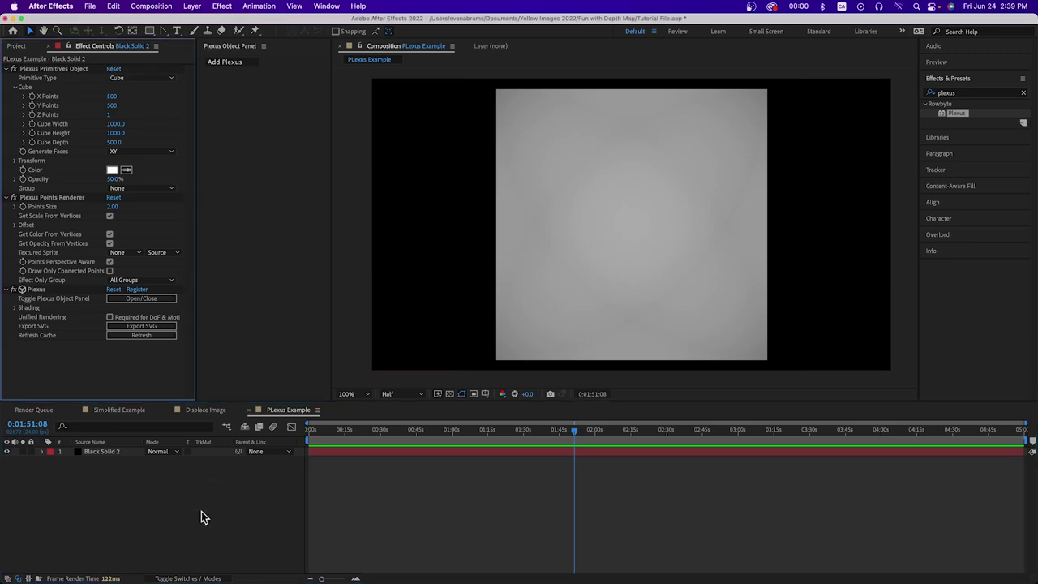
click(124, 454)
click(253, 71)
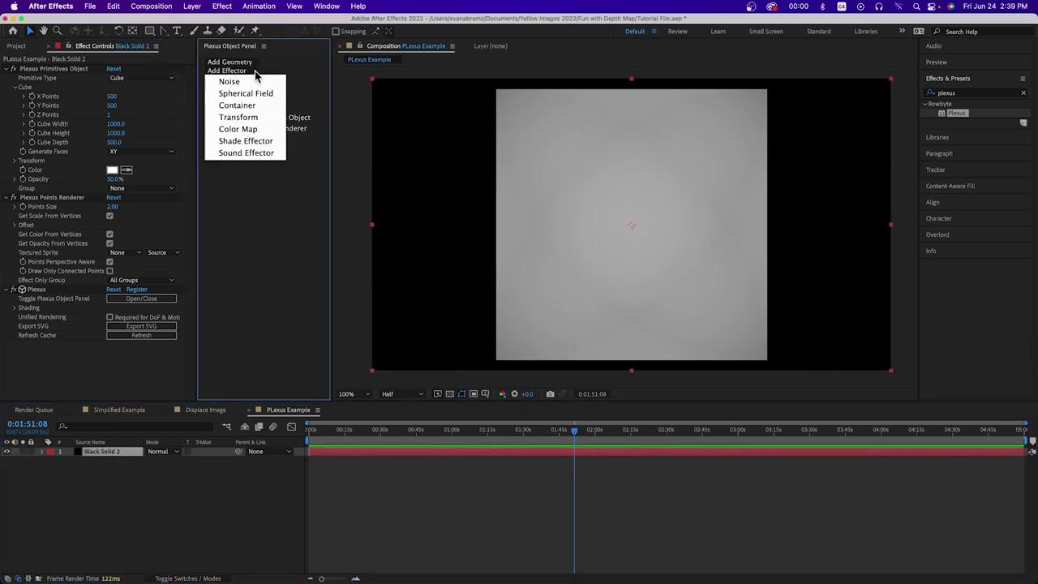
click(240, 129)
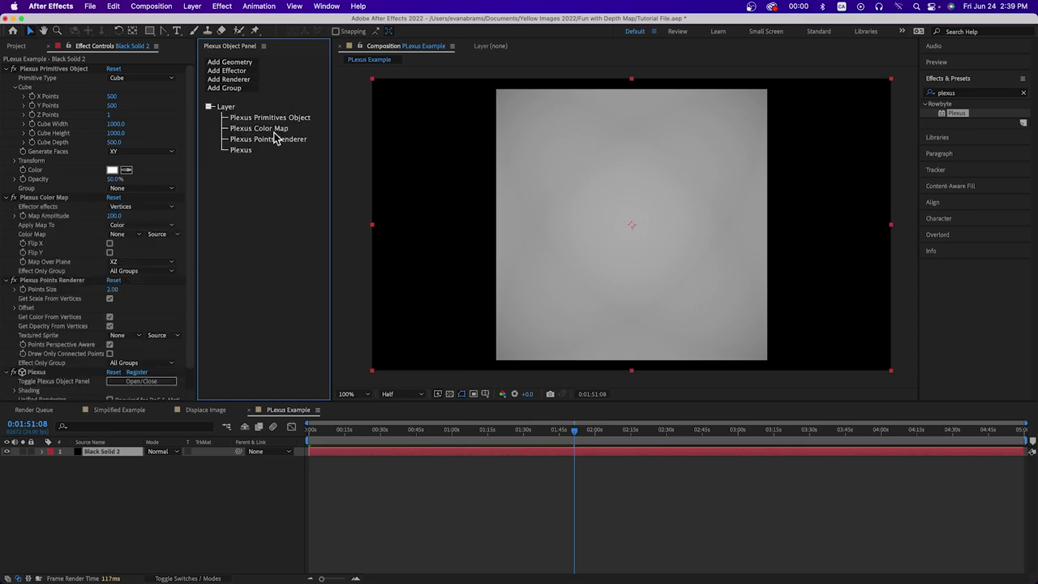
scroll(188, 208, down, 2)
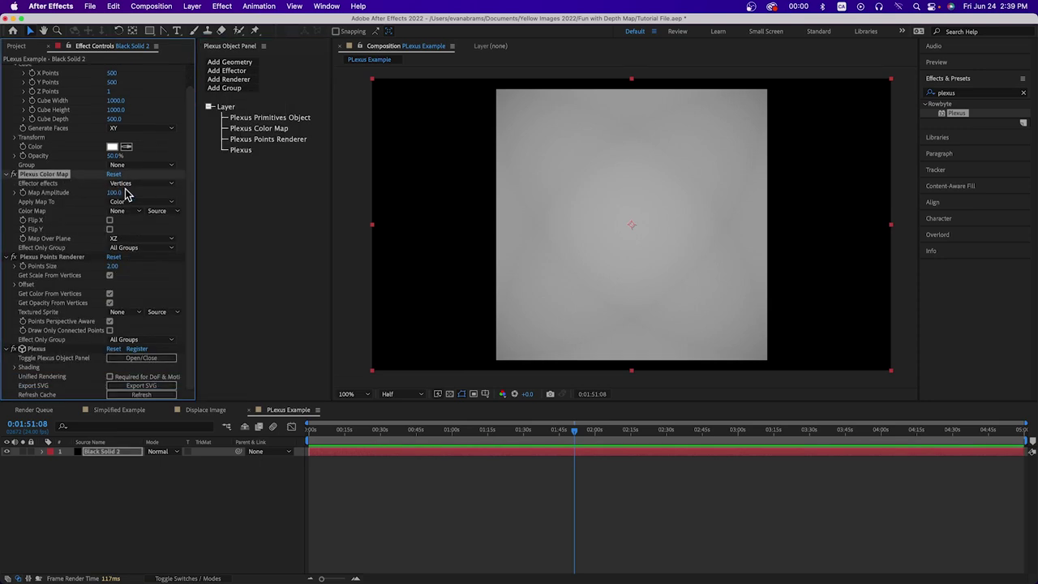
Place Drift-05.png from the Drift Chroma folder into the composition below the solid
click(17, 46)
click(5, 154)
click(41, 205)
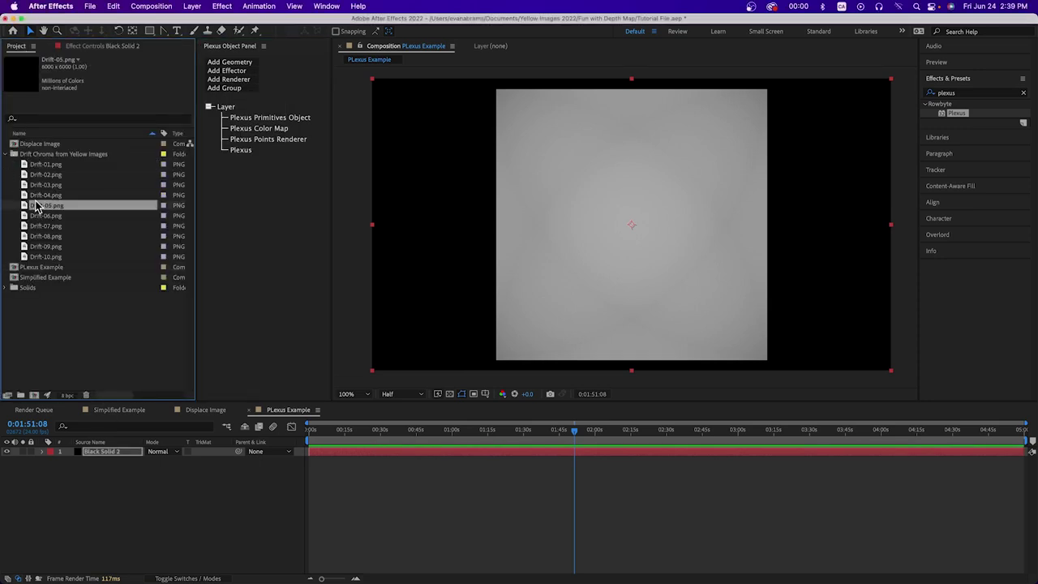
drag(134, 448, 130, 459)
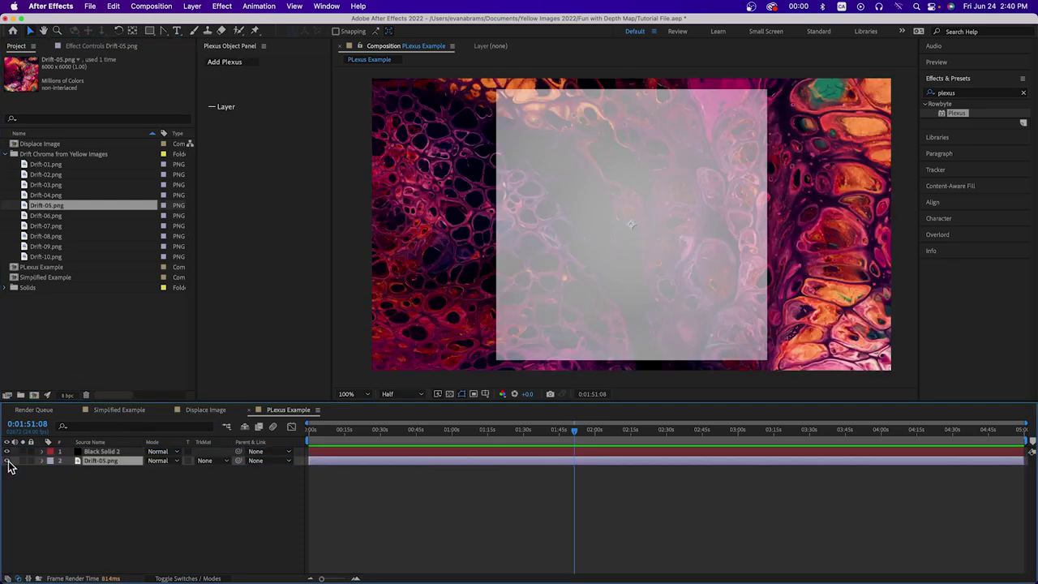
Set the Color Map source layer to Drift-05.png
click(89, 46)
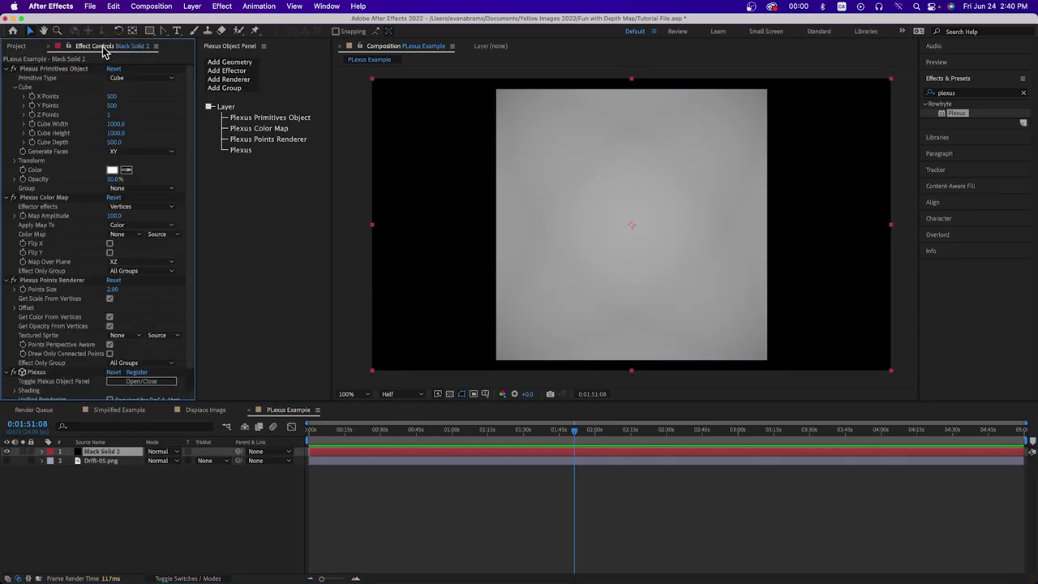
click(111, 235)
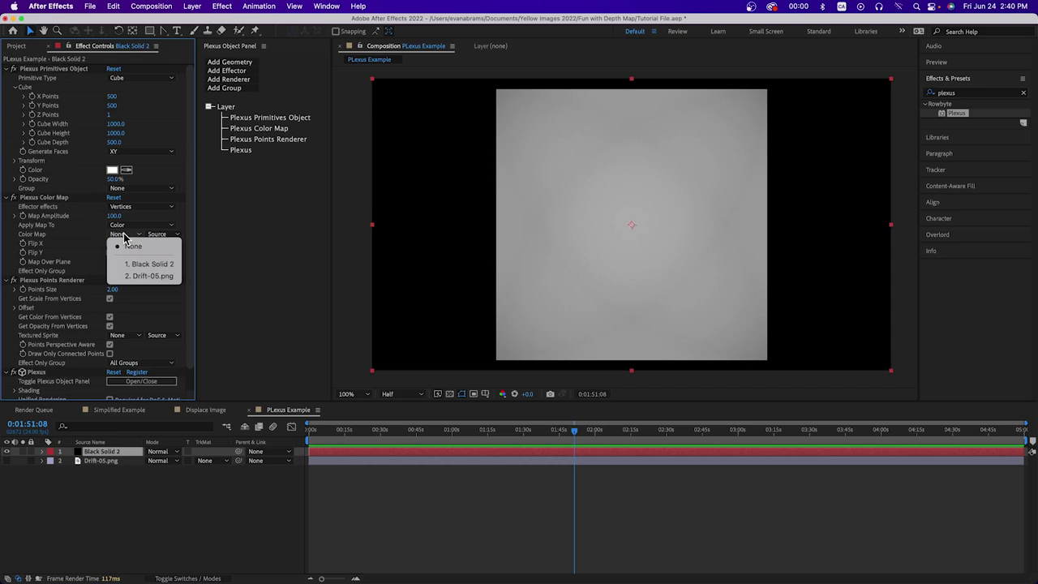
click(154, 281)
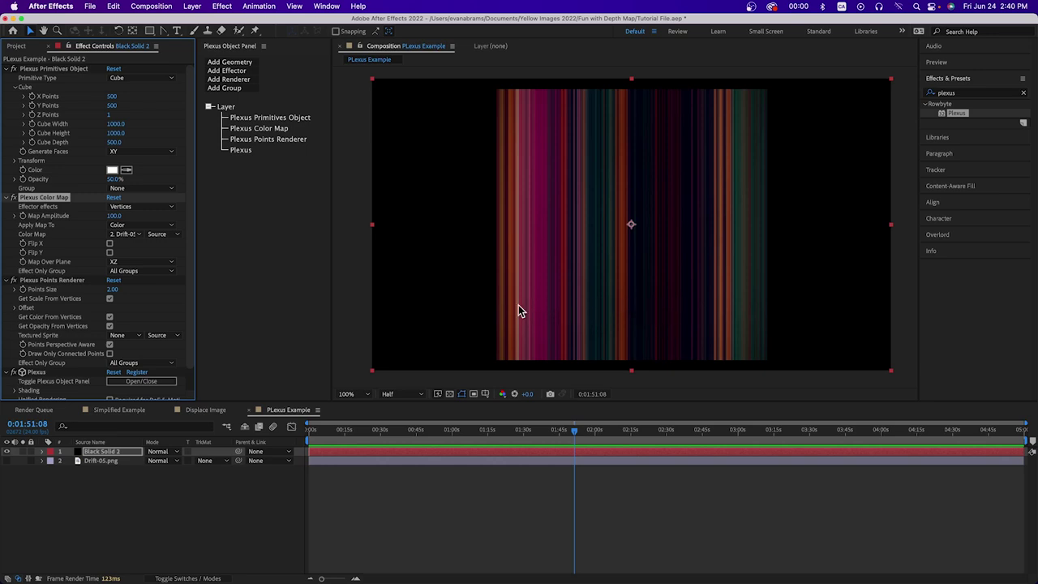
click(160, 265)
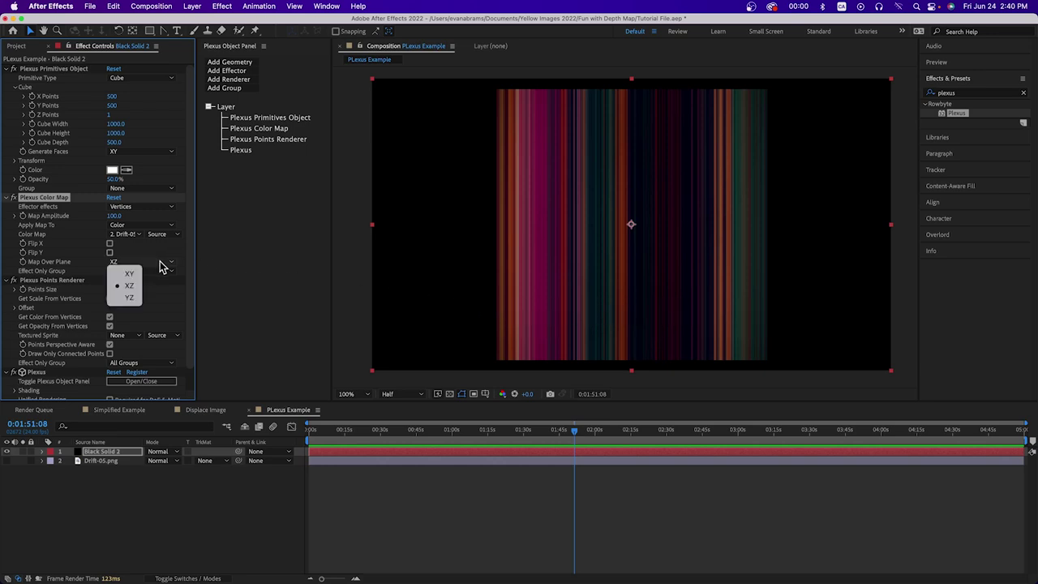
Set Map Over Plane to XY, then start adding a new camera layer
click(114, 276)
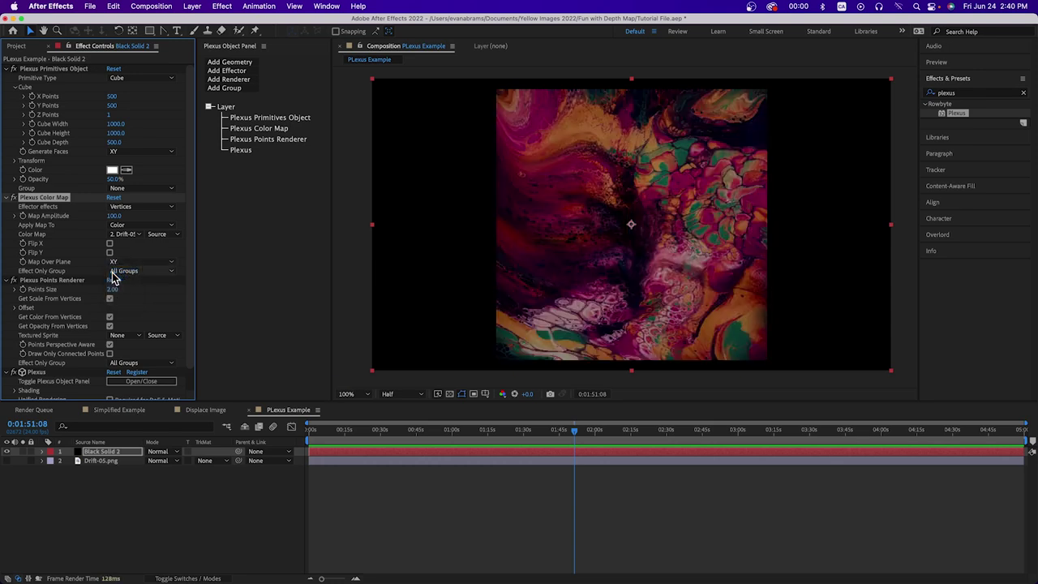
click(367, 505)
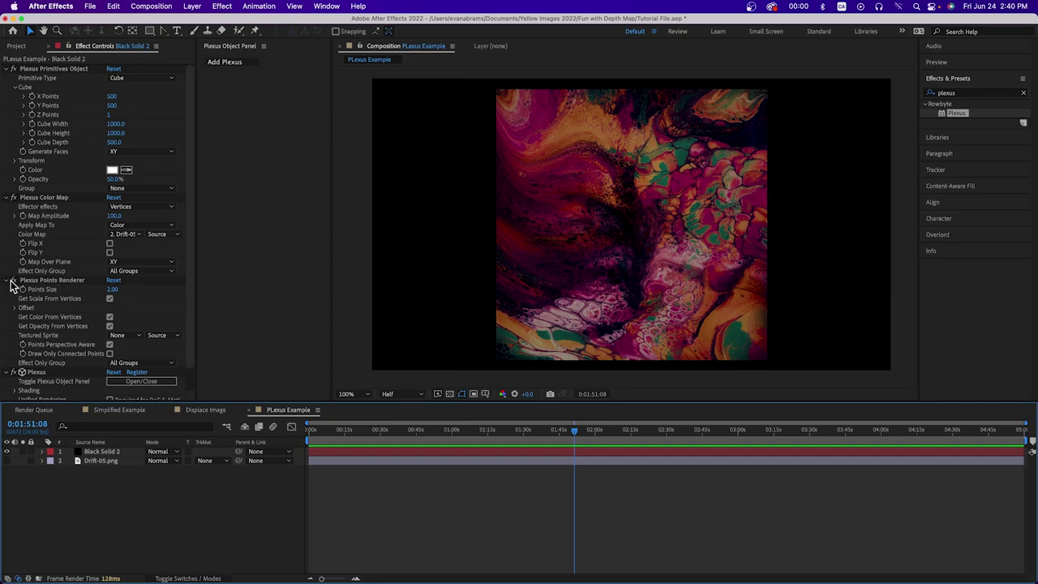
right_click(298, 498)
mouse_move(318, 440)
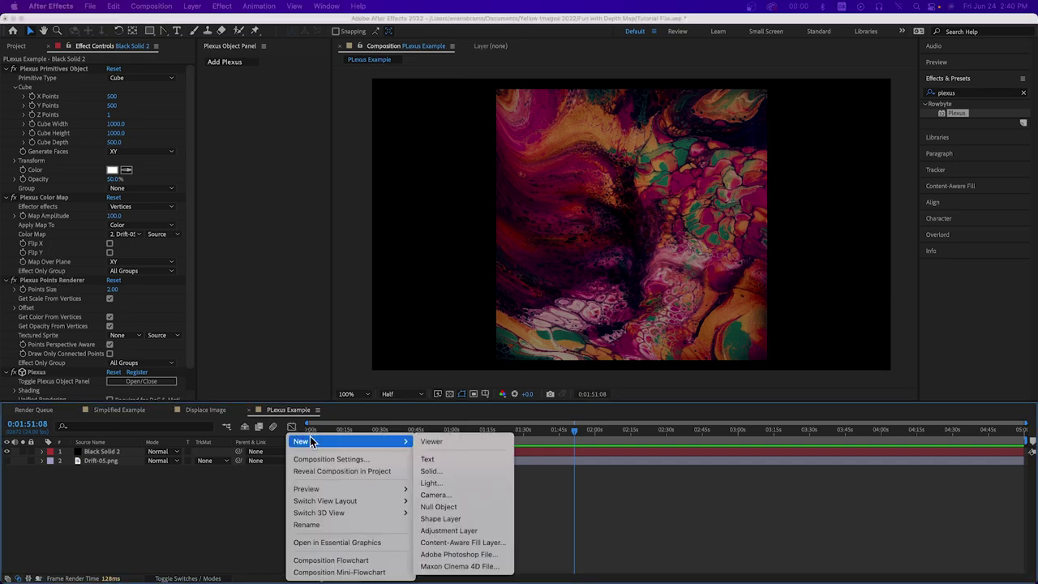
click(441, 493)
Create Camera 1 and orbit it so the coloured point plane tilts back
click(500, 179)
click(510, 201)
click(717, 391)
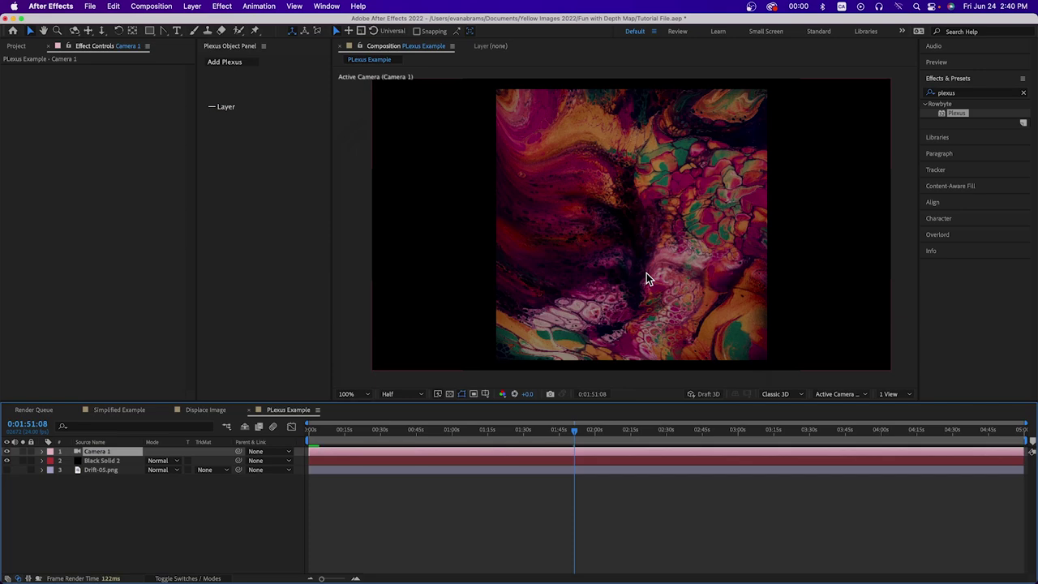
drag(632, 225, 629, 178)
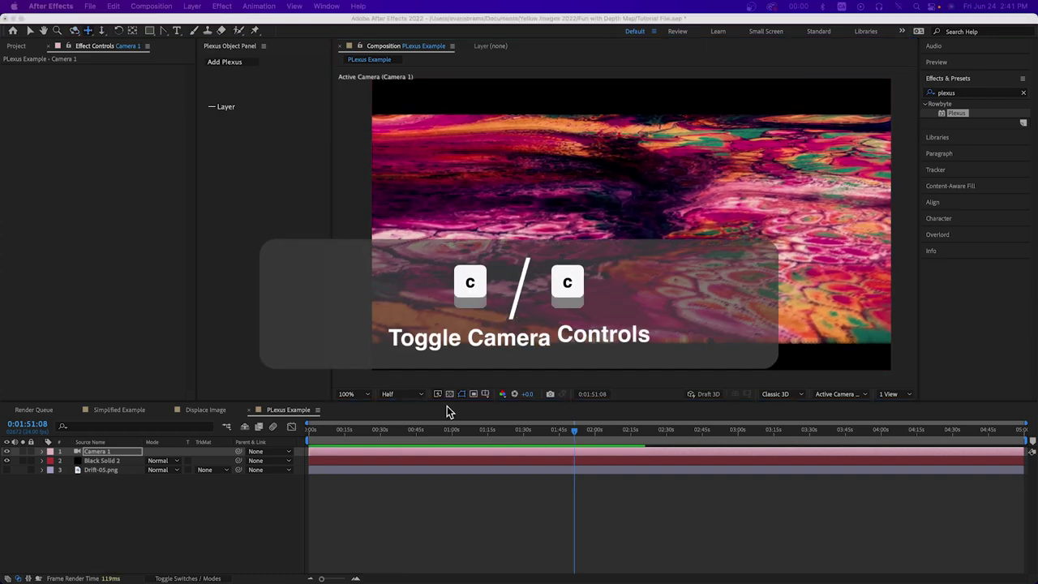
click(122, 460)
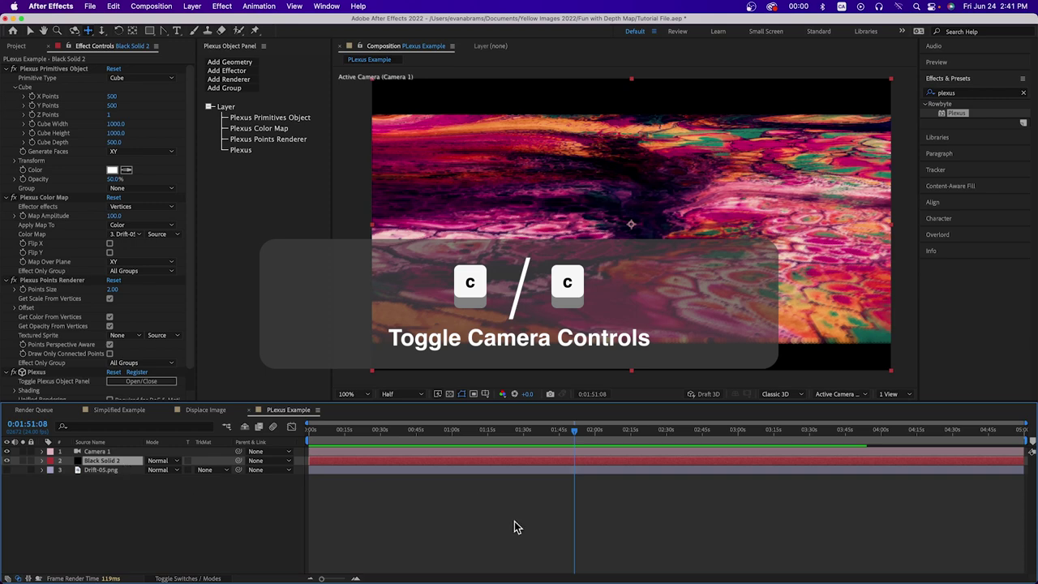
super+click(9, 69)
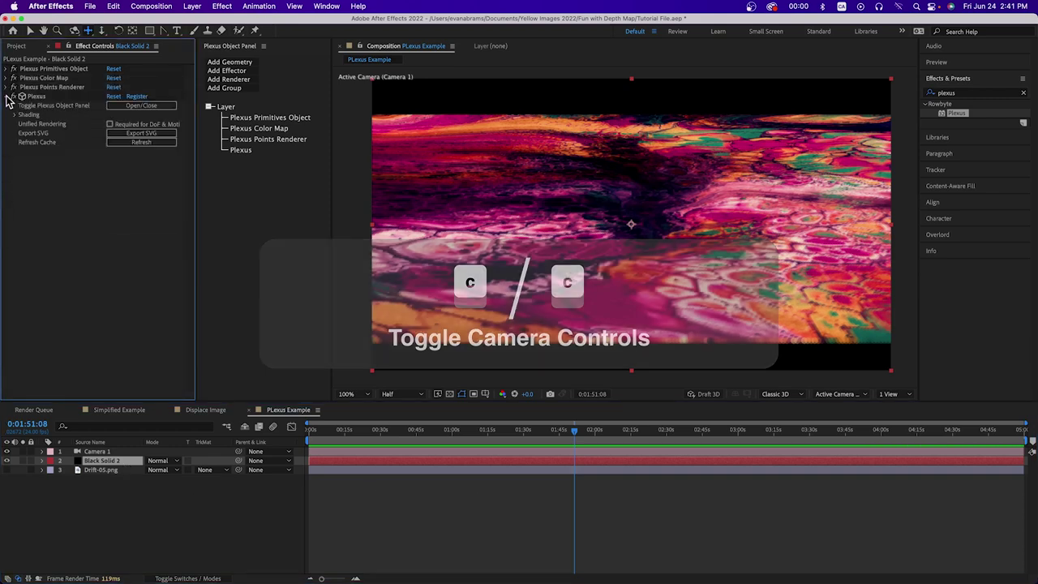
Add a second Color Map effector over the XY plane driving point position along Z
click(248, 71)
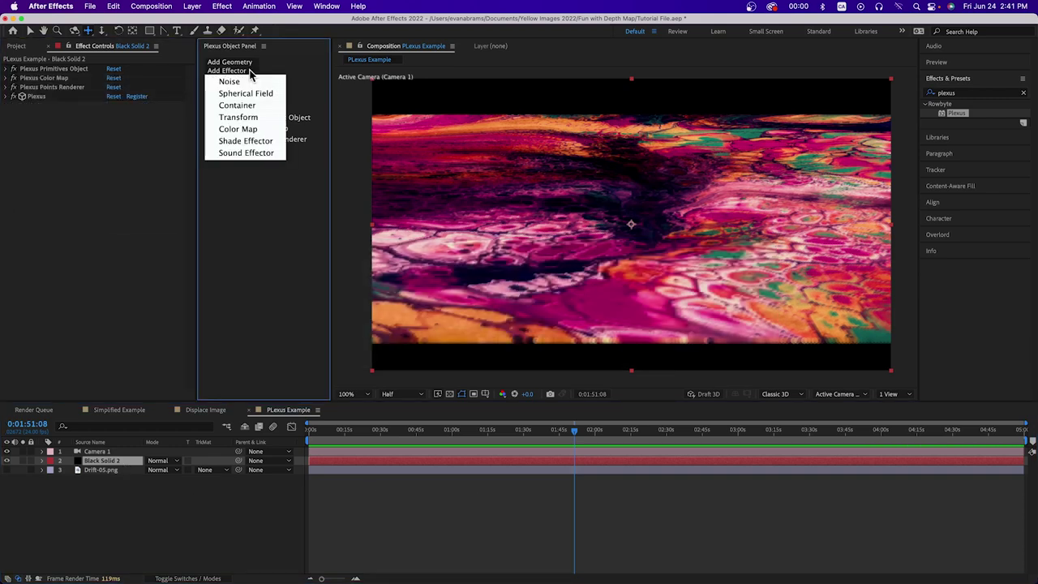
click(237, 129)
click(144, 153)
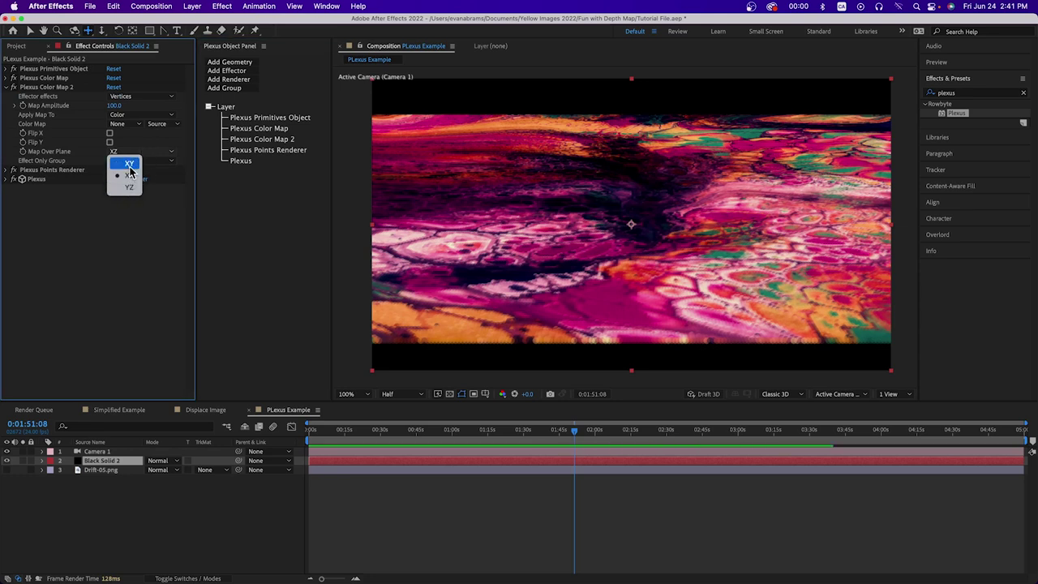
click(129, 166)
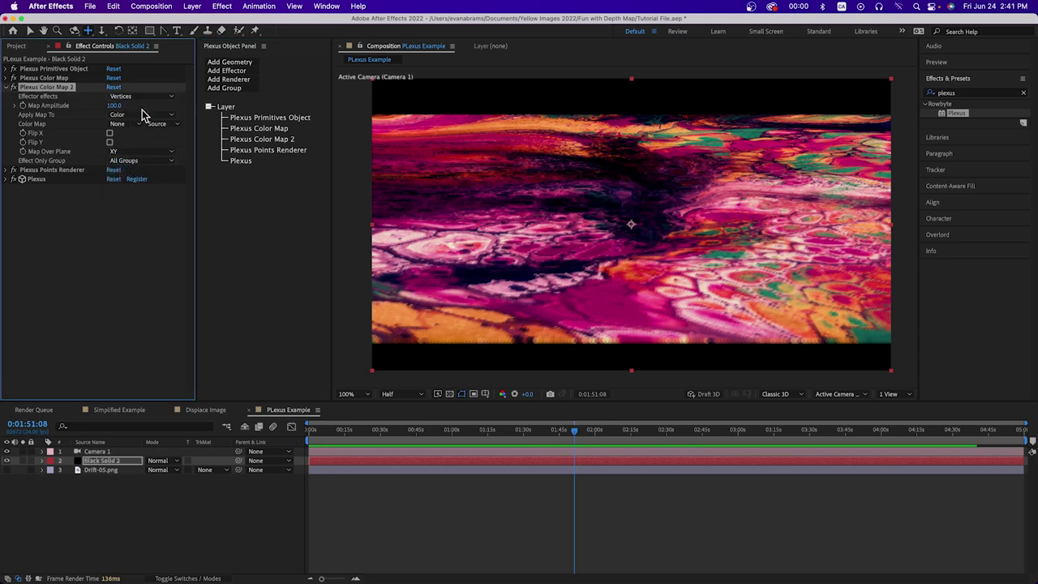
click(144, 115)
click(138, 128)
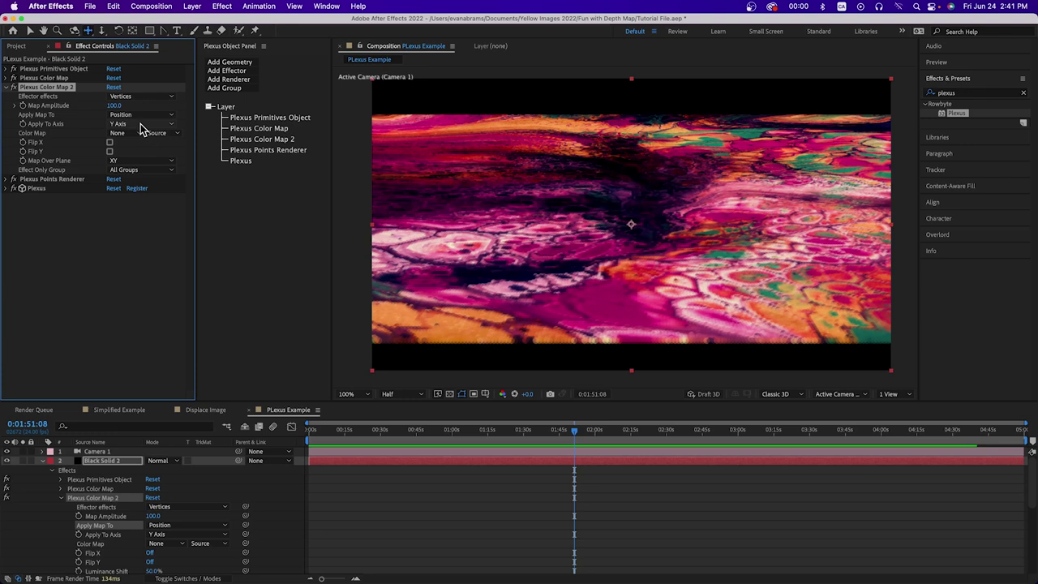
click(141, 128)
click(137, 165)
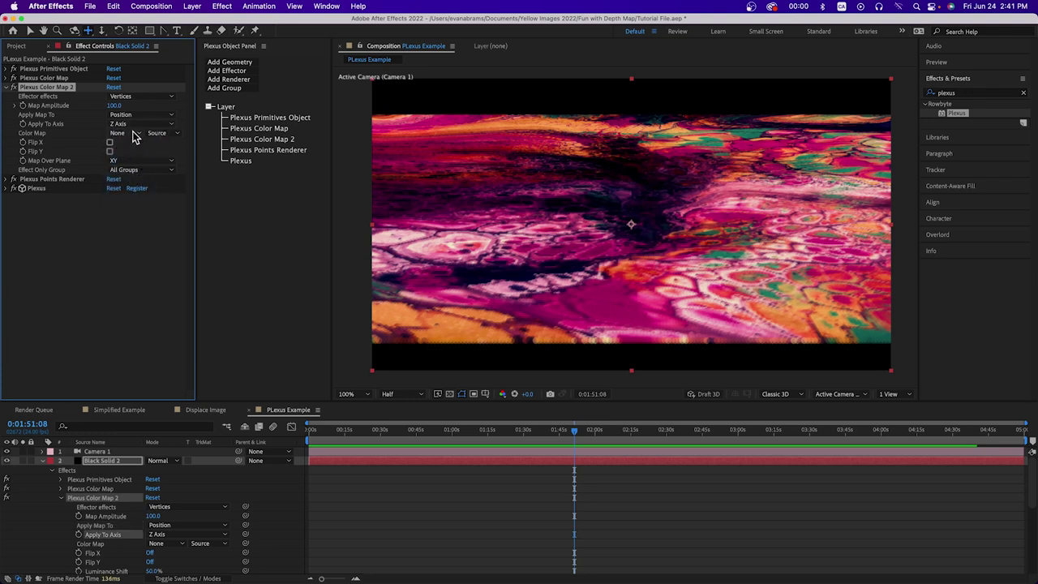
Use Drift-05 as its map with a Map Amplitude of -81.0
click(135, 138)
click(144, 176)
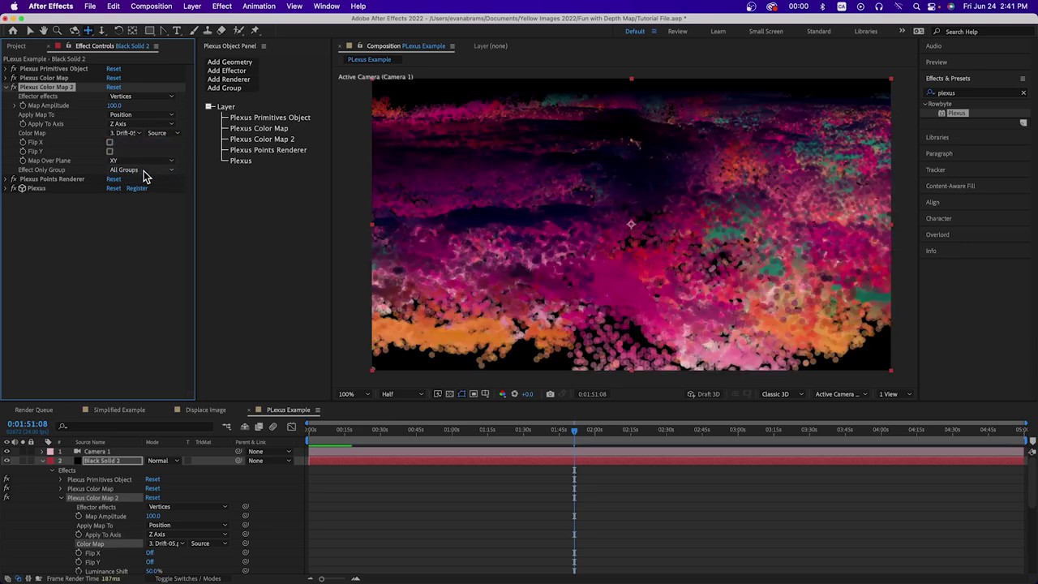
drag(116, 106, 37, 124)
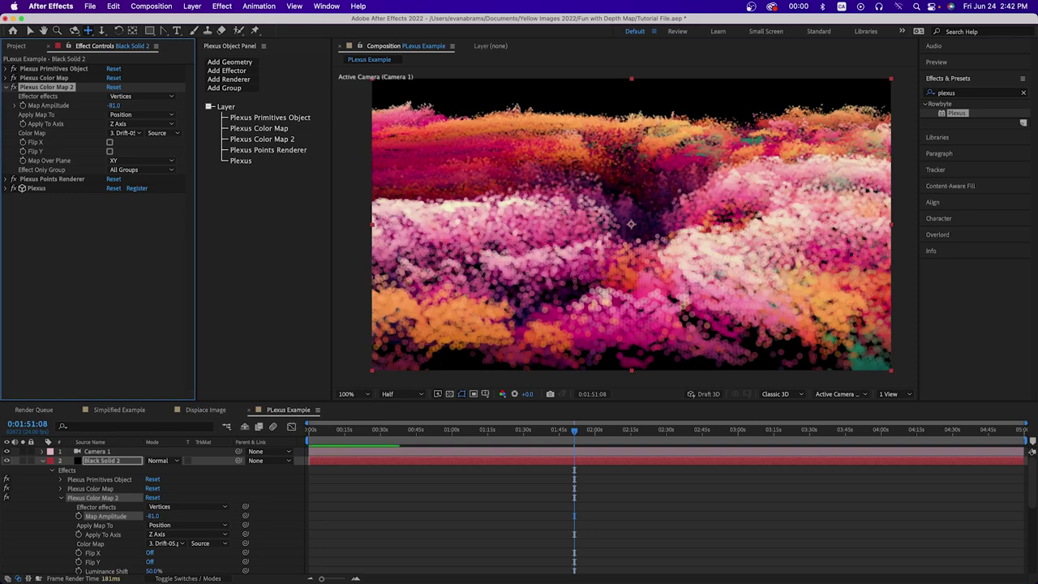
click(39, 461)
click(42, 460)
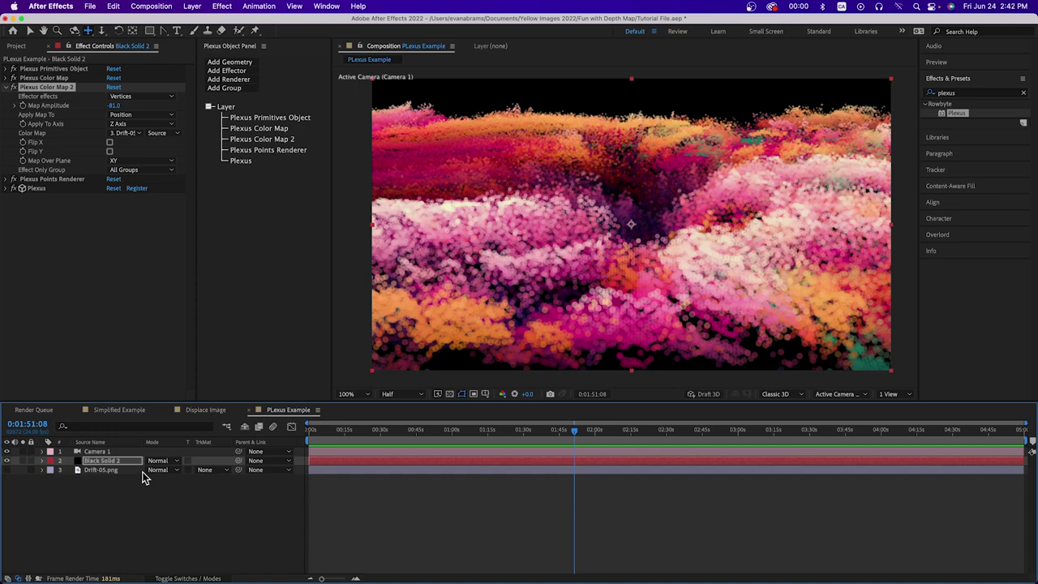
Apply Gaussian Blur to Drift-05.png with a blurriness of 4.4
click(111, 469)
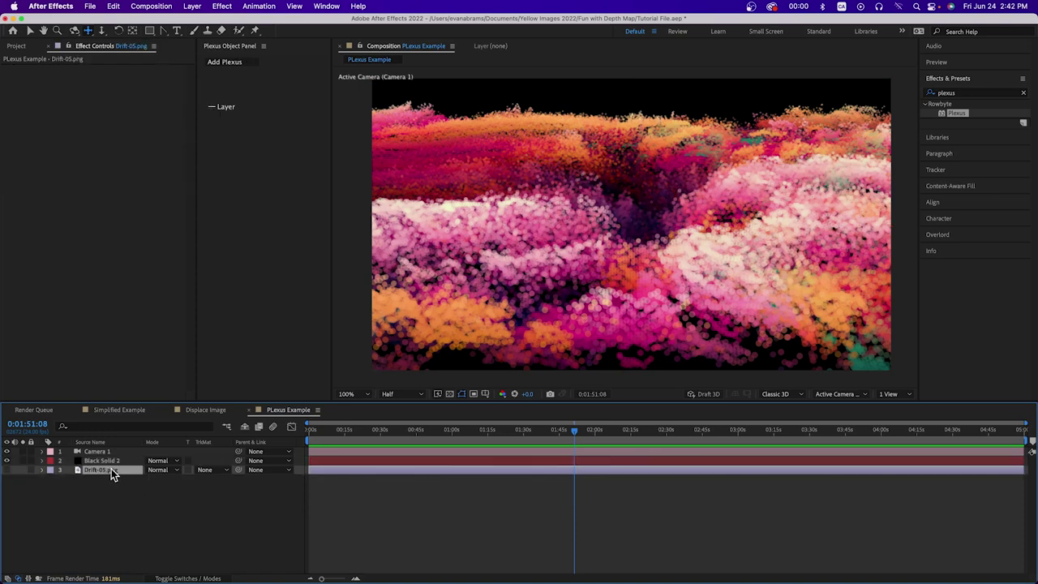
double_click(987, 93)
text(gauss)
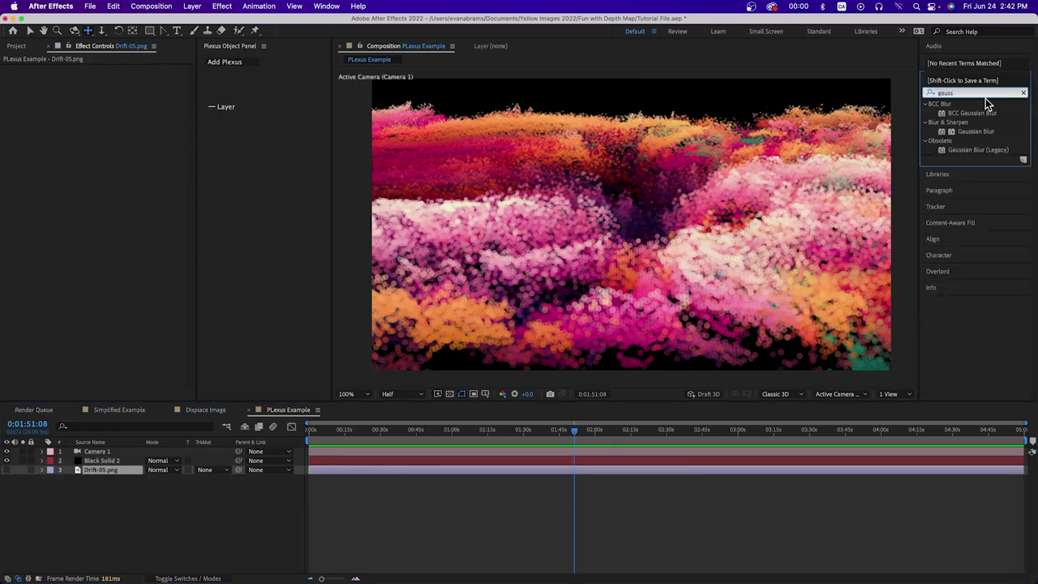
drag(962, 133, 603, 471)
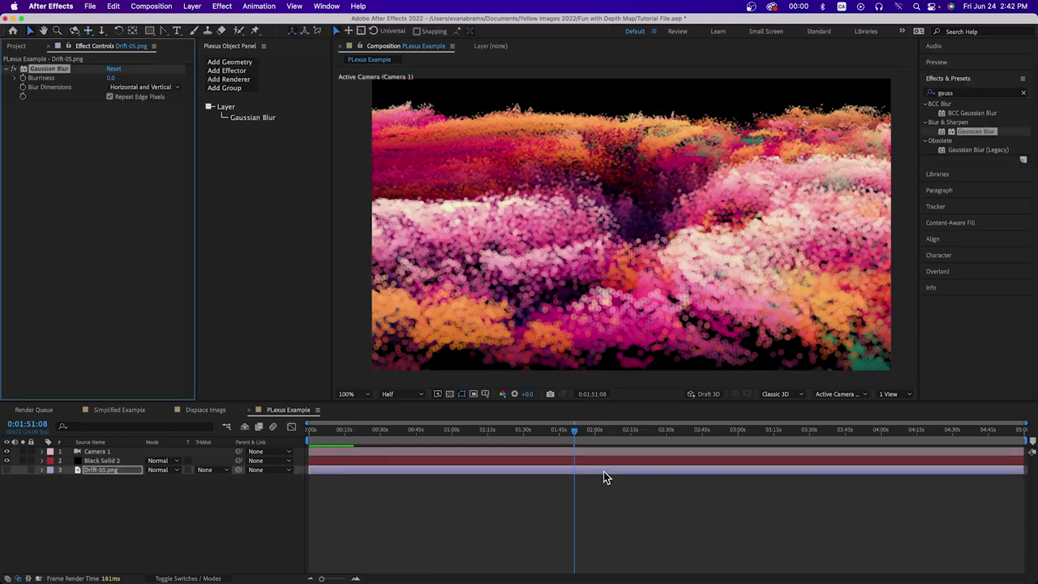
drag(110, 81, 136, 85)
Set Plexus Color Map 2's source to Effects & Masks
click(108, 461)
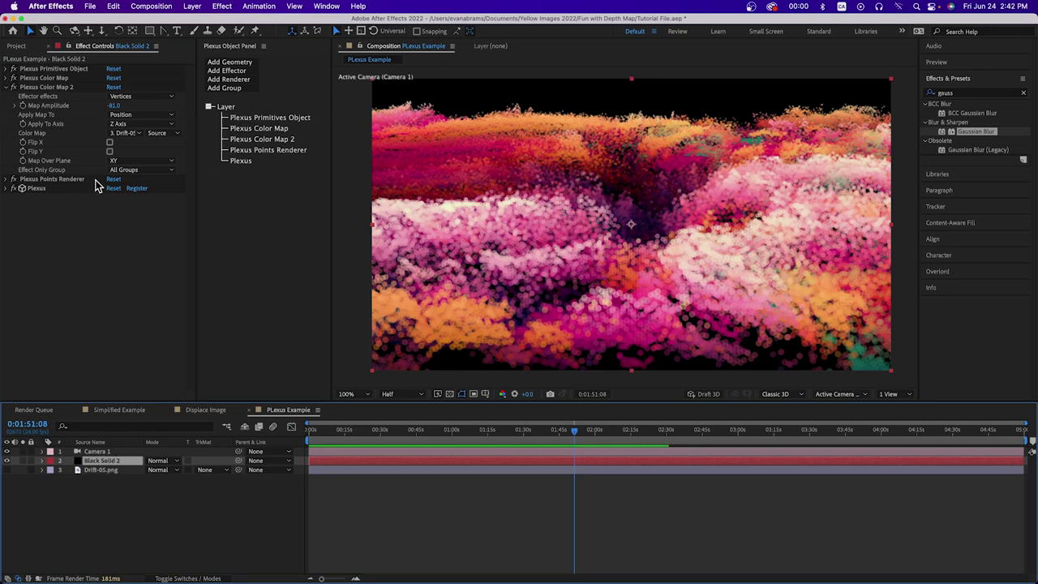
click(159, 133)
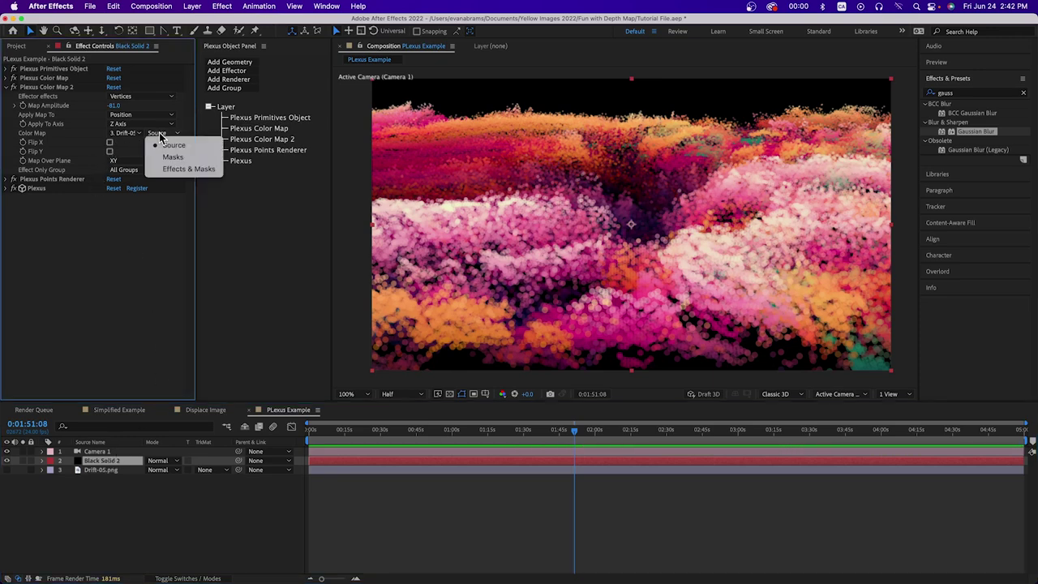
click(209, 172)
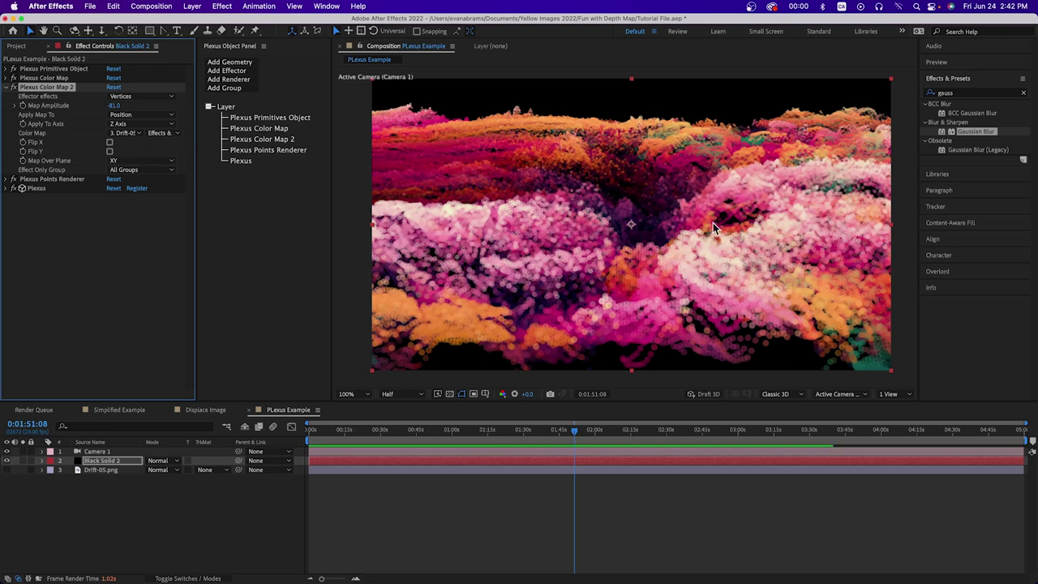
click(563, 451)
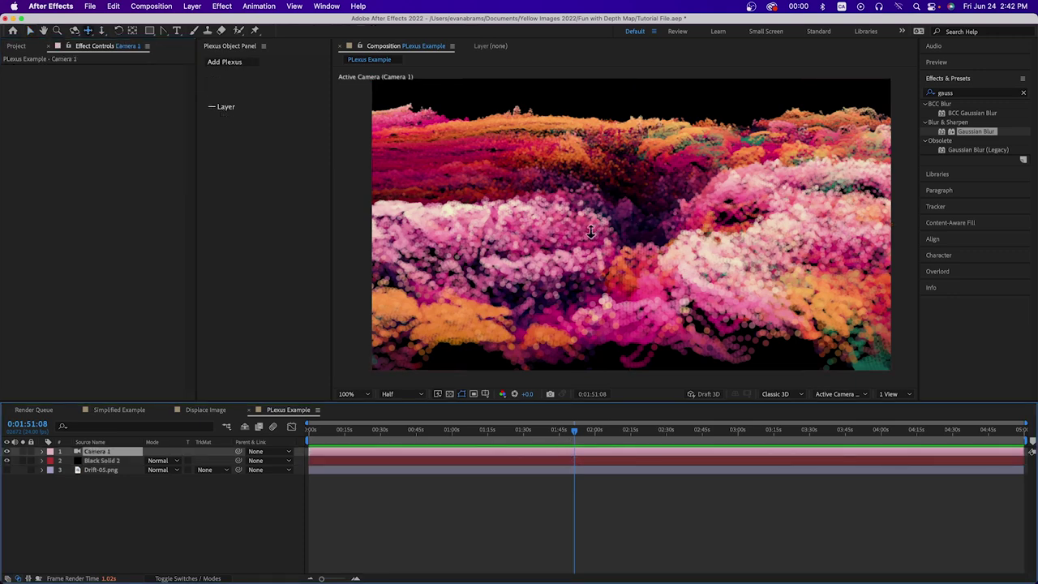
Dolly Camera 1 closer to the terrain, switch to the Orbit tool, and open its settings
mouse_move(590, 226)
mouse_down()
mouse_move(593, 241)
mouse_move(596, 231)
mouse_up()
key(c)
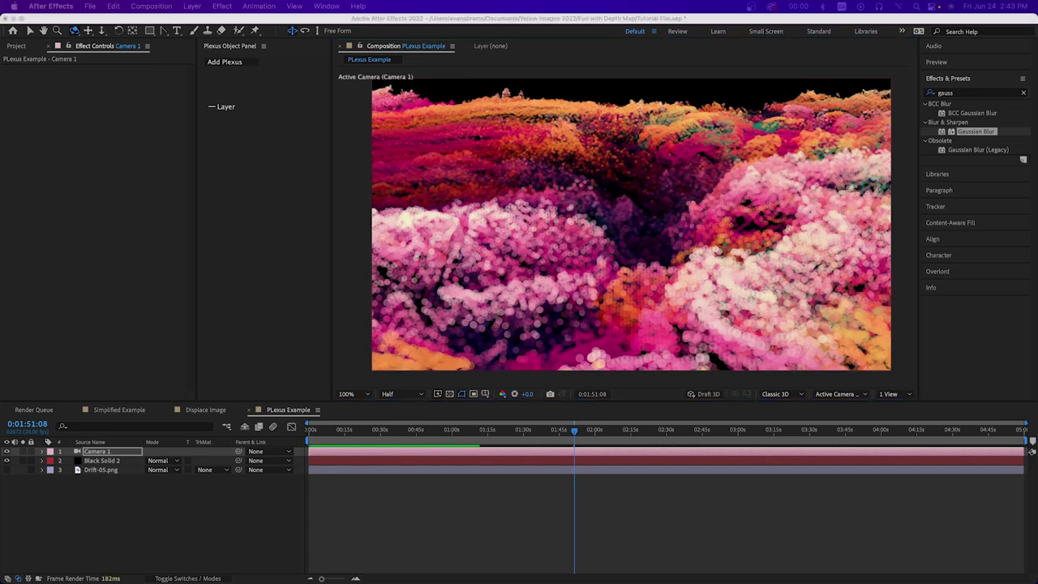
double_click(91, 453)
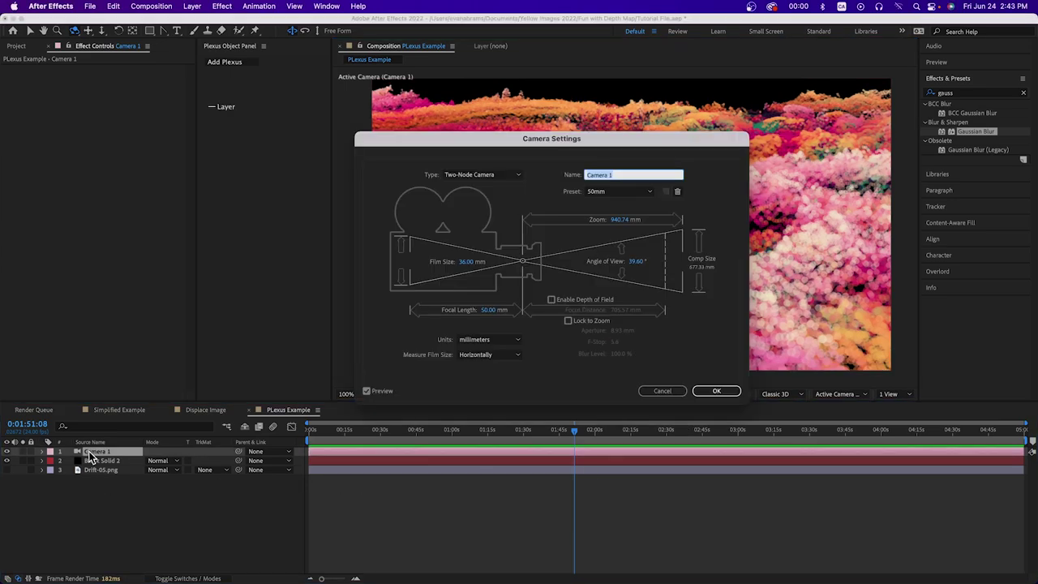
Enable camera depth of field and set Plexus to unified rendering using camera DOF
click(601, 302)
click(711, 390)
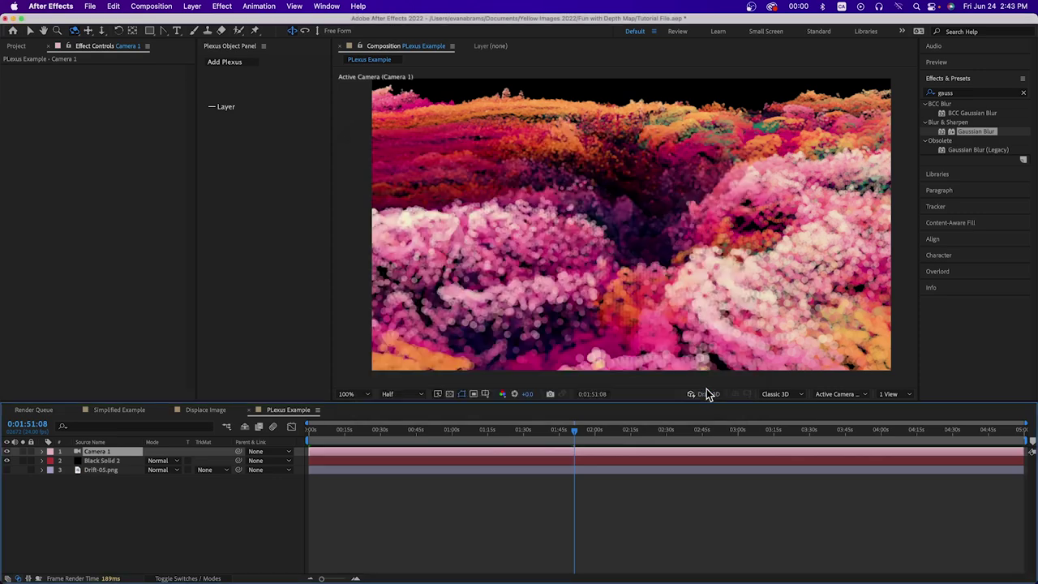
click(114, 460)
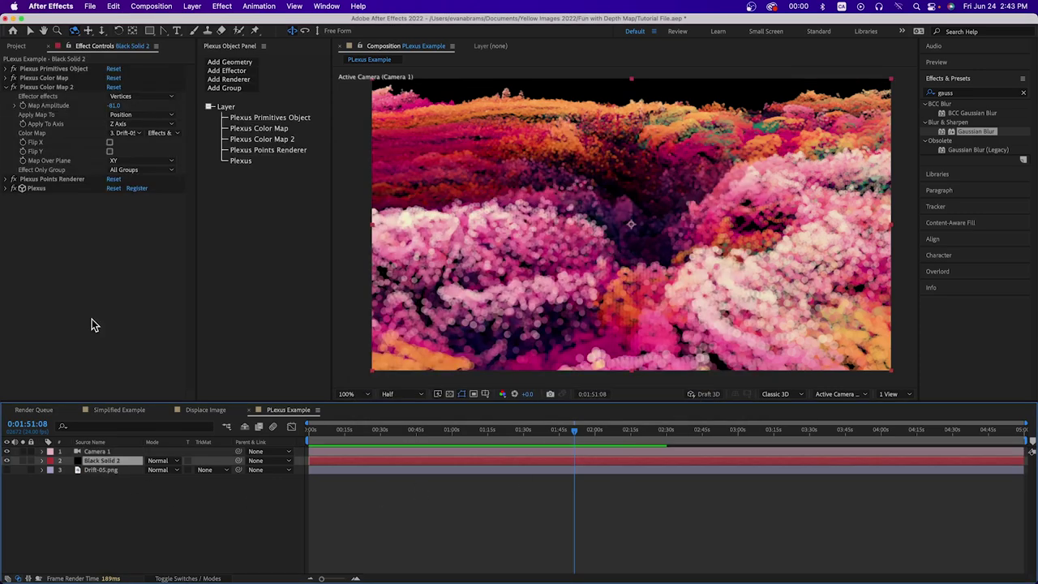
click(13, 188)
click(110, 218)
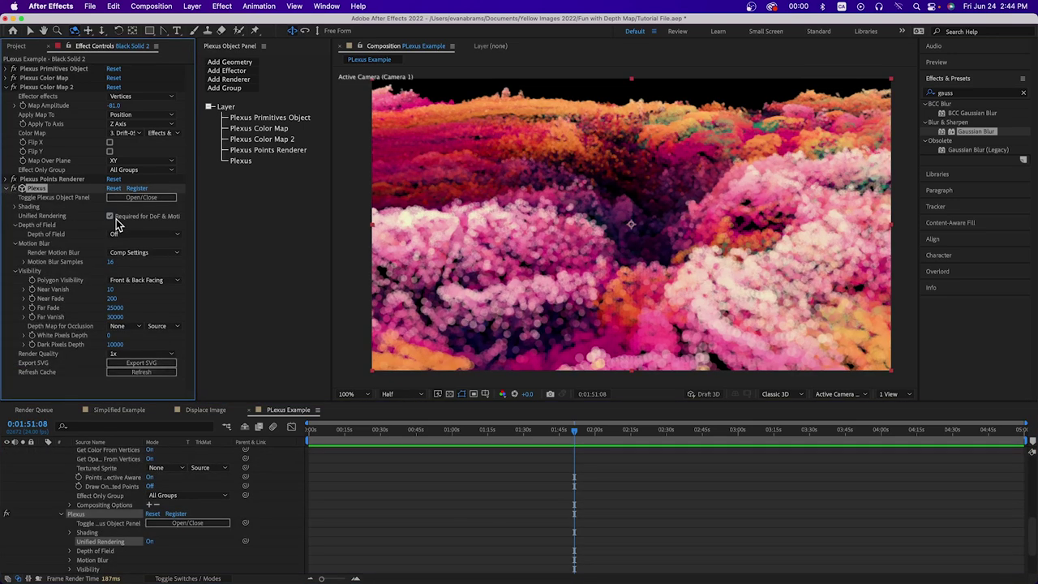
click(115, 235)
click(177, 260)
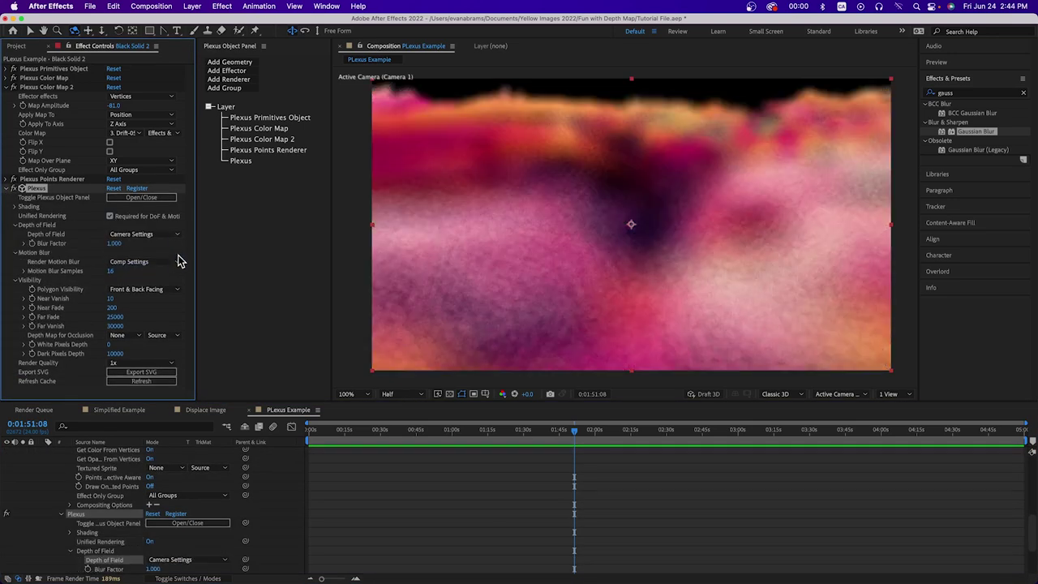
scroll(286, 503, up, 10)
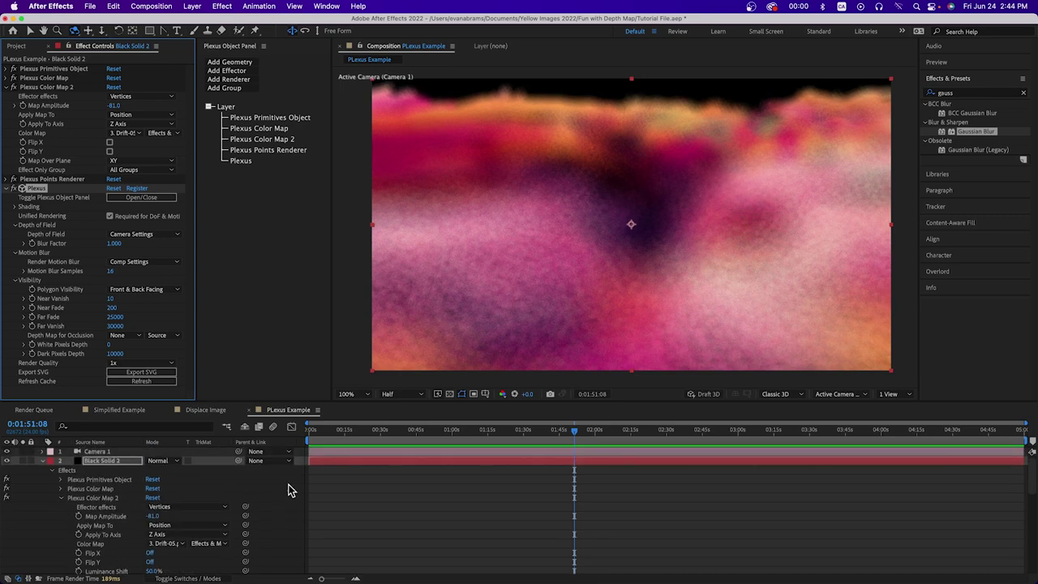
Shorten Camera 1's focus distance to 217 mm and widen the aperture
click(347, 454)
double_click(347, 460)
drag(354, 109, 187, 107)
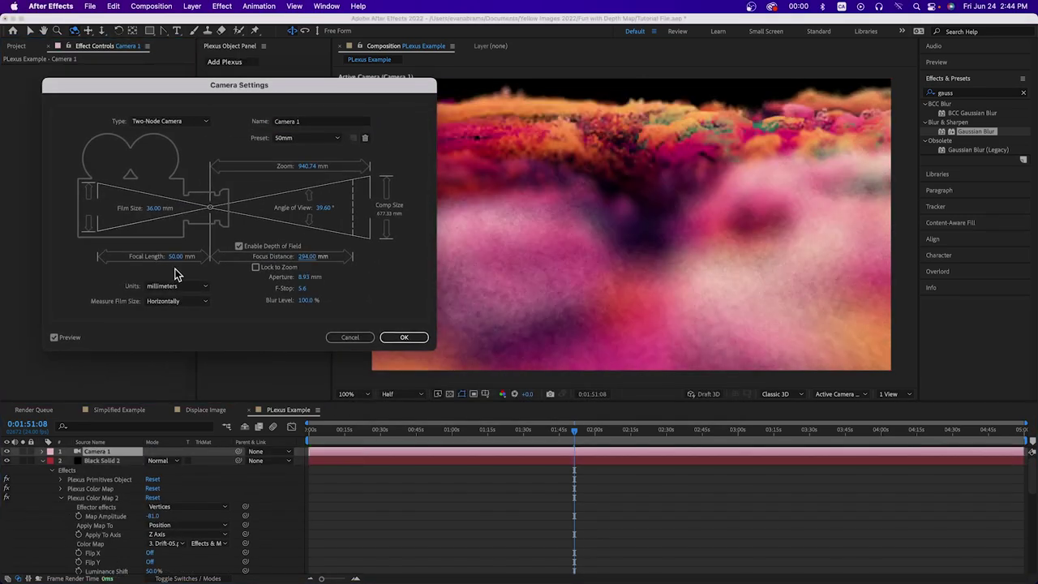
drag(315, 261, 309, 288)
key(Return)
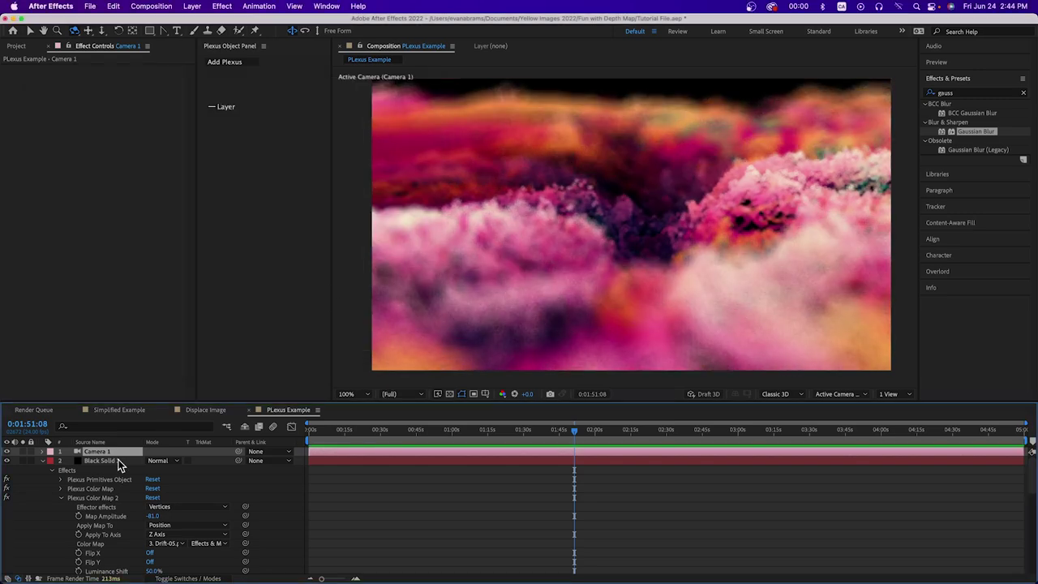
Set the Plexus Blur Factor to 0.5 and add a Z-axis Plexus Noise Effector
key(super+Down)
click(13, 87)
drag(114, 161, 104, 161)
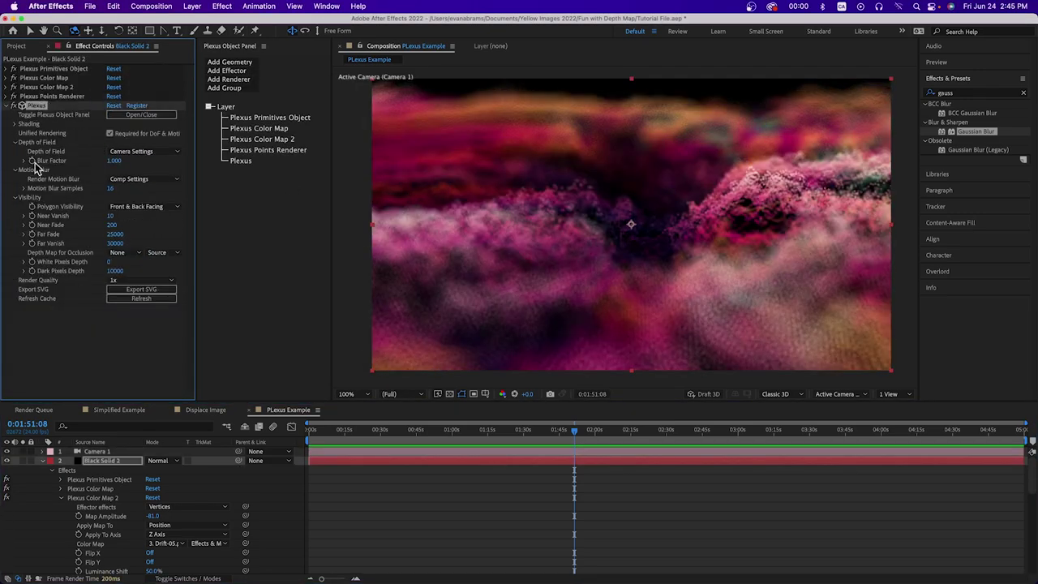
click(239, 73)
click(239, 143)
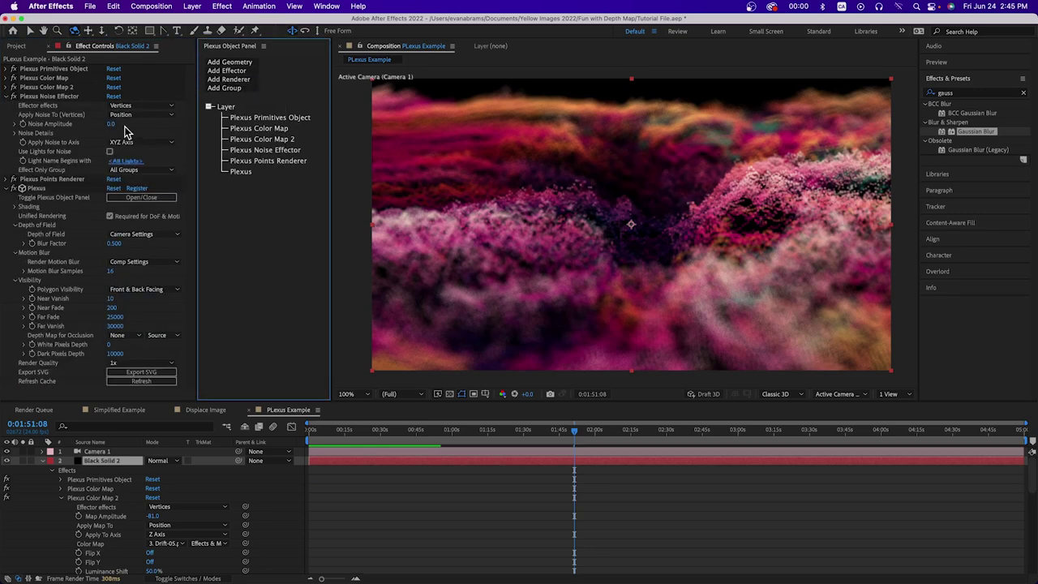
click(115, 143)
click(134, 177)
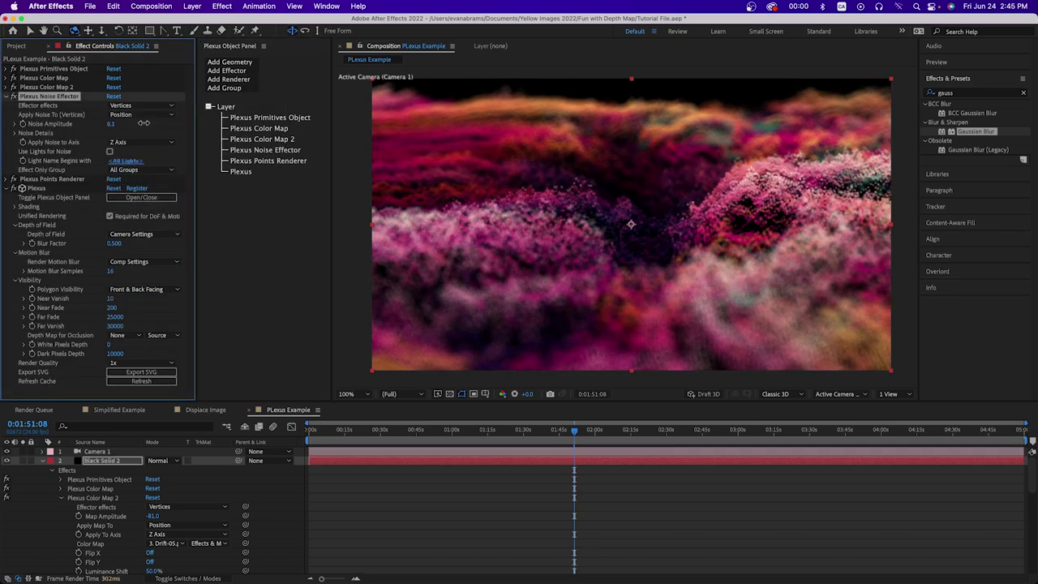
Apply Noise HLS to Drift-05.png with Lightness set to 0%
super+click(14, 78)
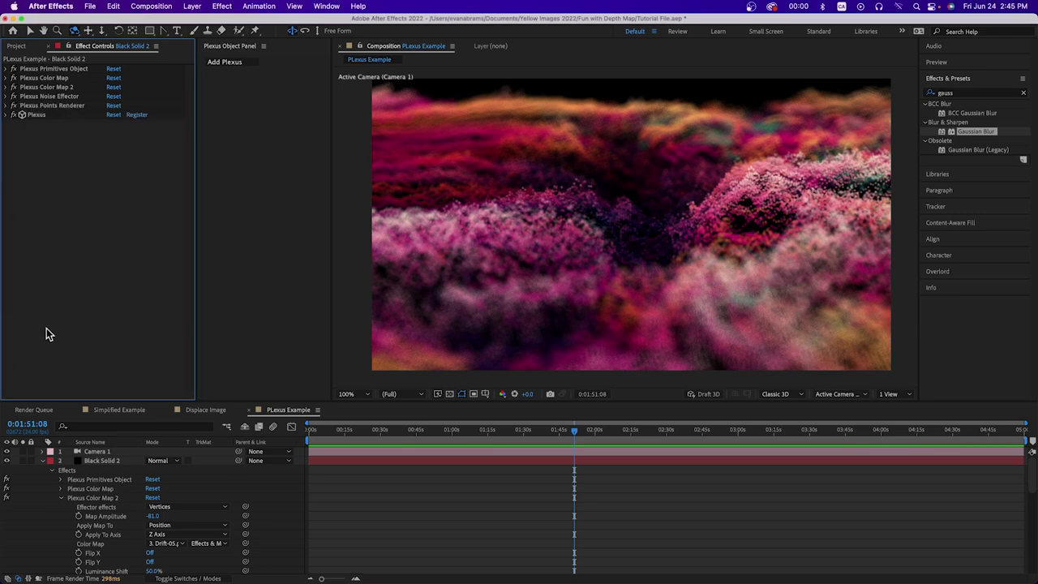
click(43, 460)
click(97, 470)
double_click(947, 93)
text(noise)
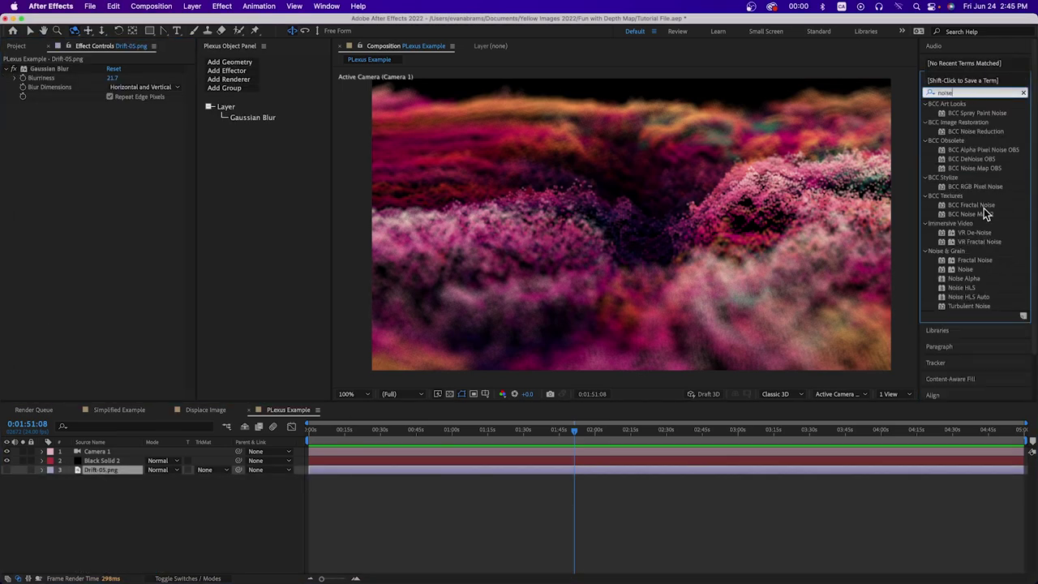
drag(961, 287, 119, 158)
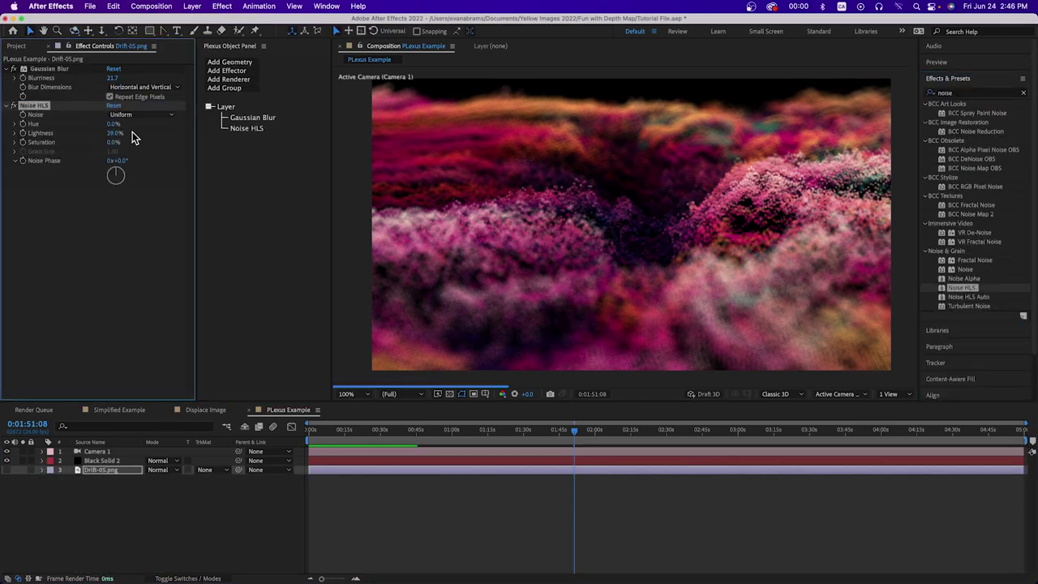
drag(118, 133, 32, 120)
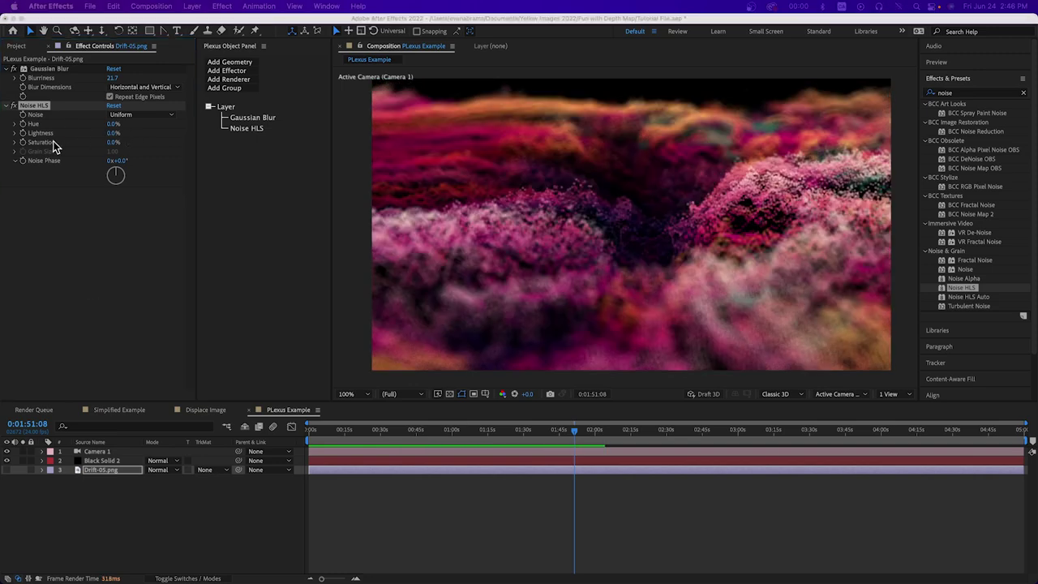
click(290, 519)
right_click(124, 495)
Add a 3D Null Object layer and make it the parent of Camera 1
mouse_move(150, 442)
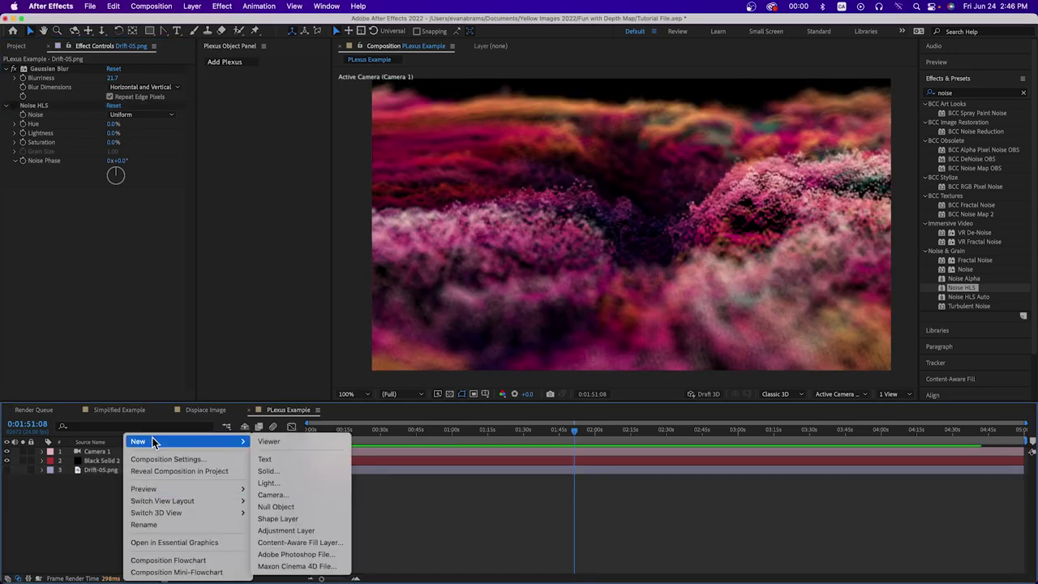
click(279, 507)
click(205, 451)
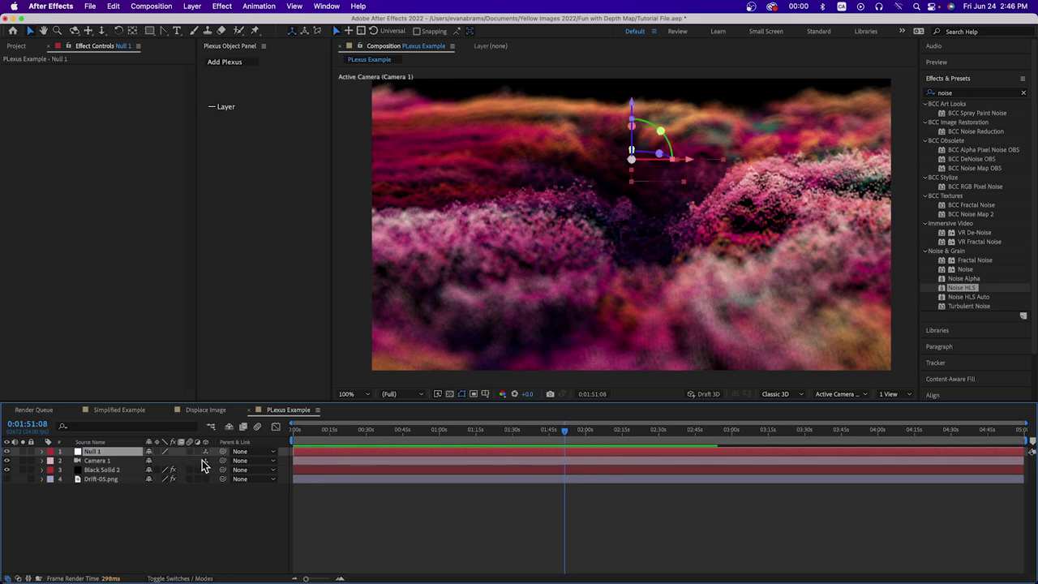
click(130, 460)
drag(223, 460, 129, 453)
Set a Position keyframe on the null at the start, then jump to the composition end
key(Home)
key(alt+shift+p)
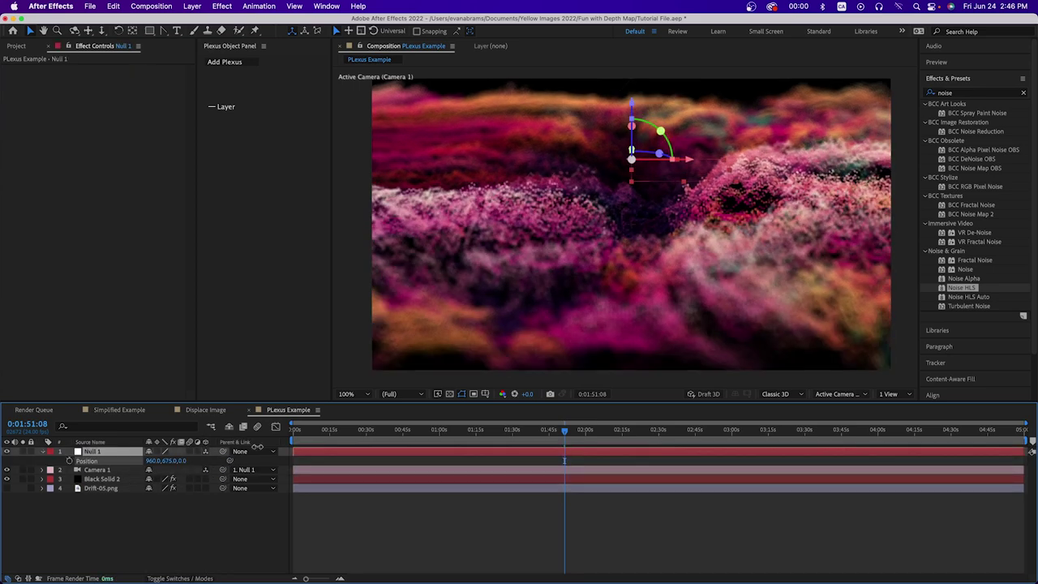
key(End)
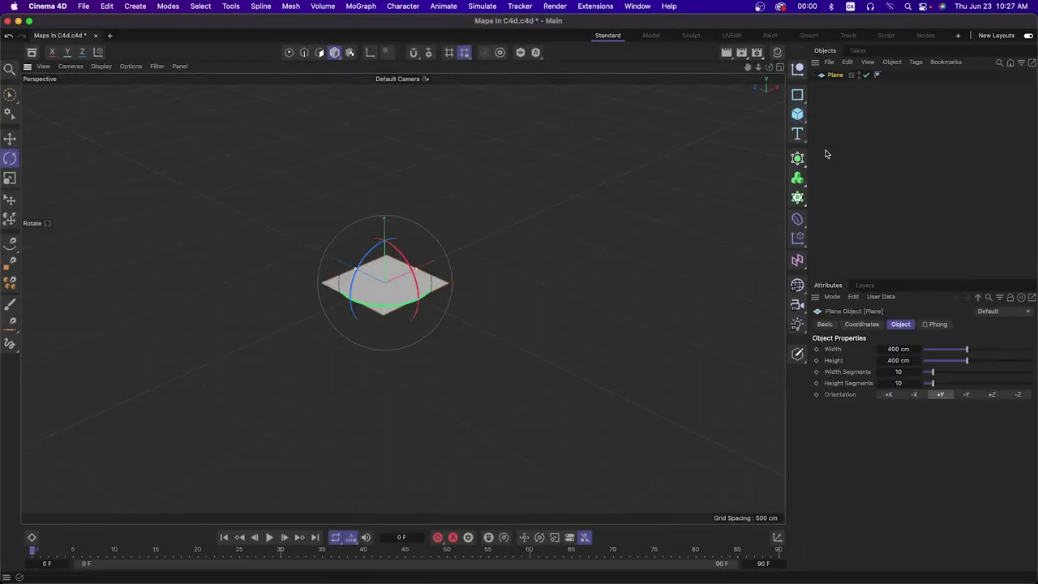
Stretch the plane wider and deeper, displayed in Gouraud Shading (Lines)
drag(421, 275, 535, 231)
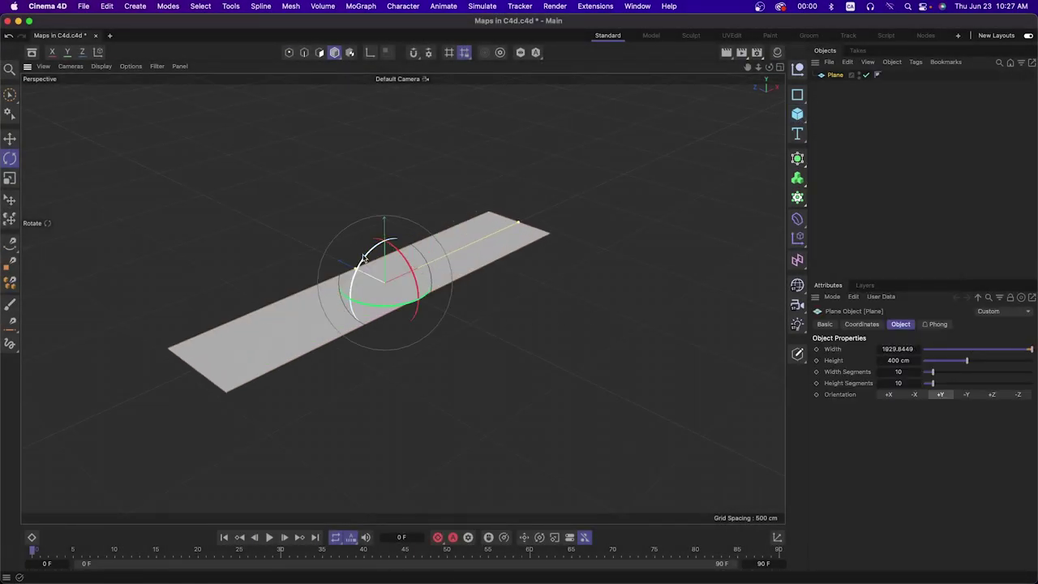
drag(355, 269, 274, 213)
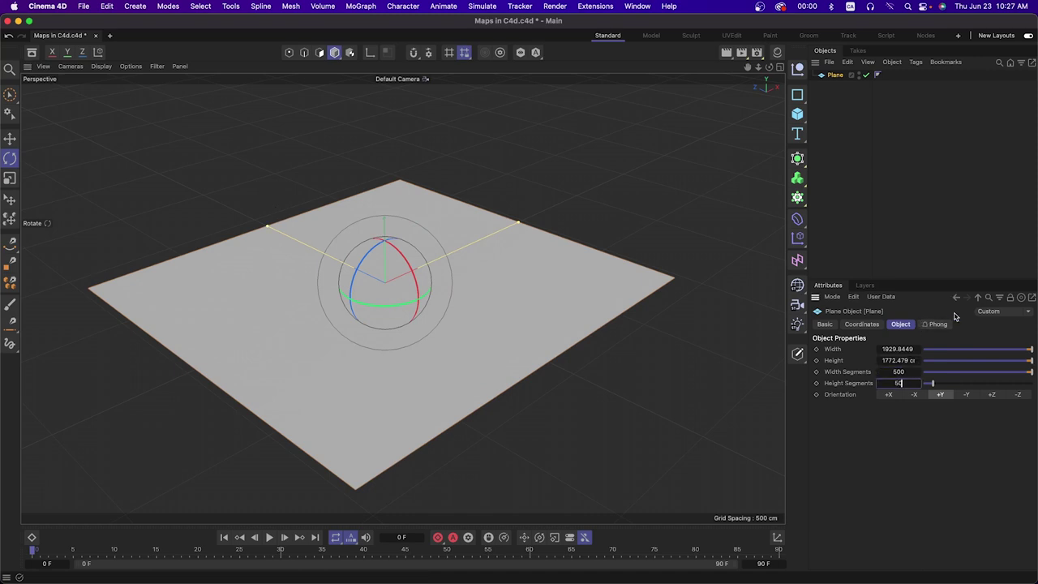
click(102, 67)
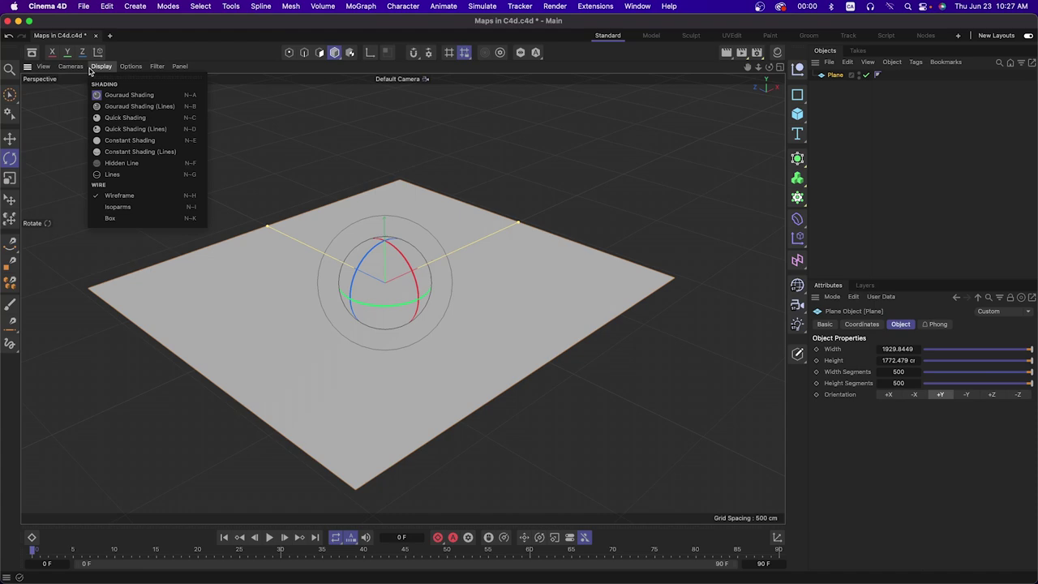
click(114, 107)
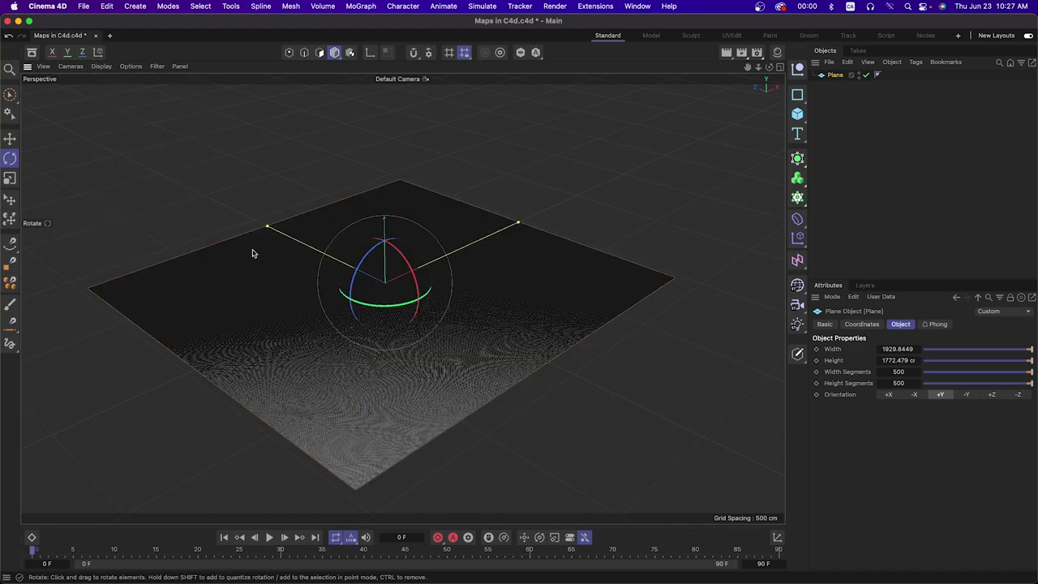
Set the plane's width and height to 2000 cm each
scroll(289, 271, up, 5)
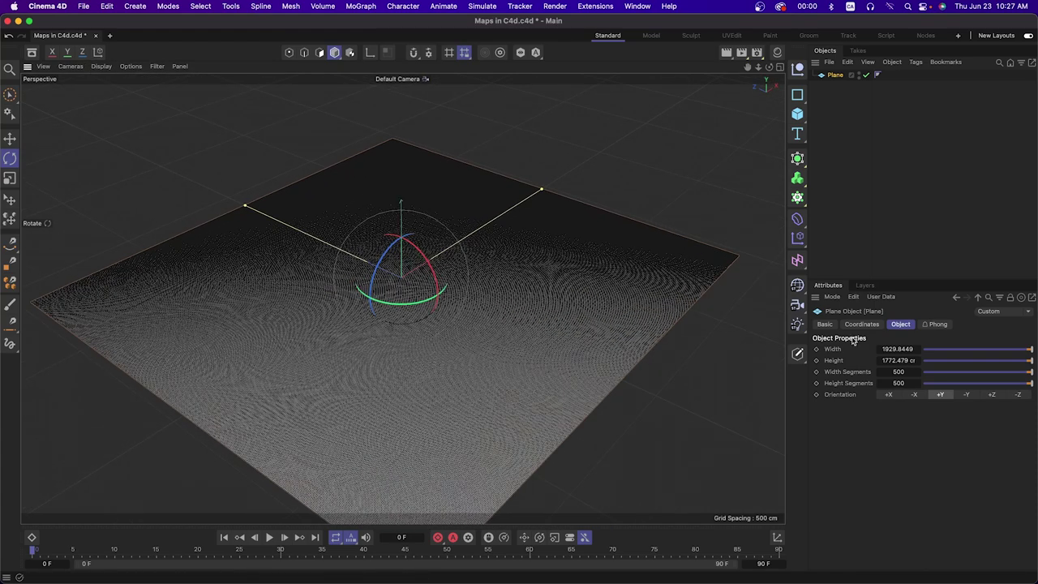
text(200)
text(0)
key(Tab)
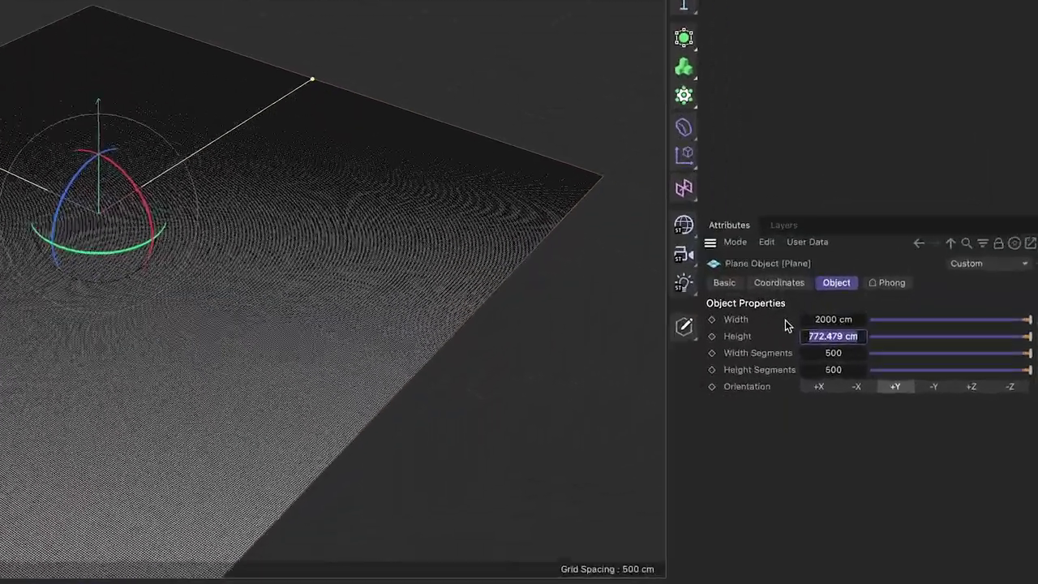
text(2000)
key(Return)
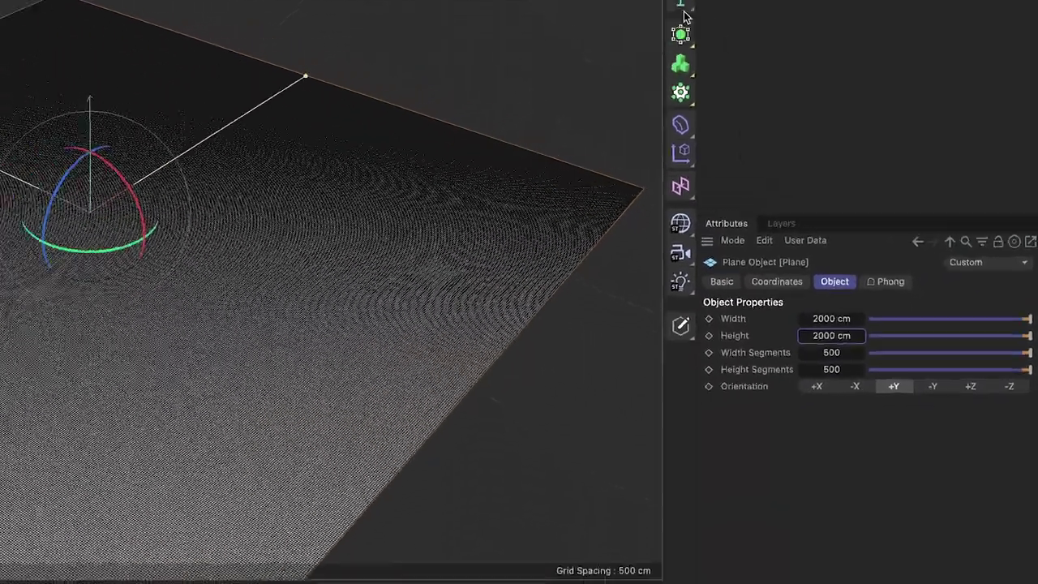
click(834, 140)
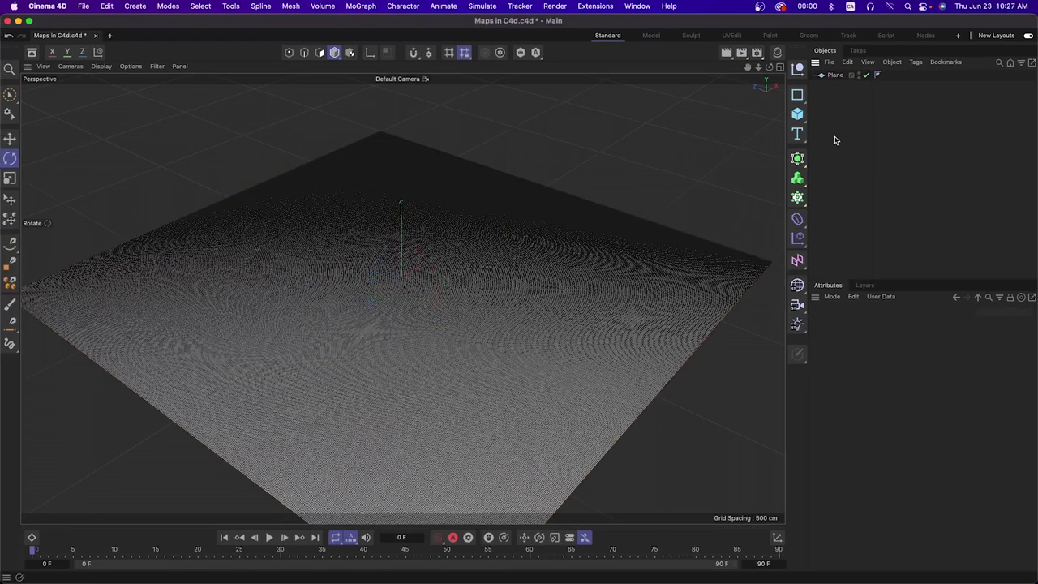
Add a Displacer under the Plane using Drift-10.png as its shader image
click(795, 224)
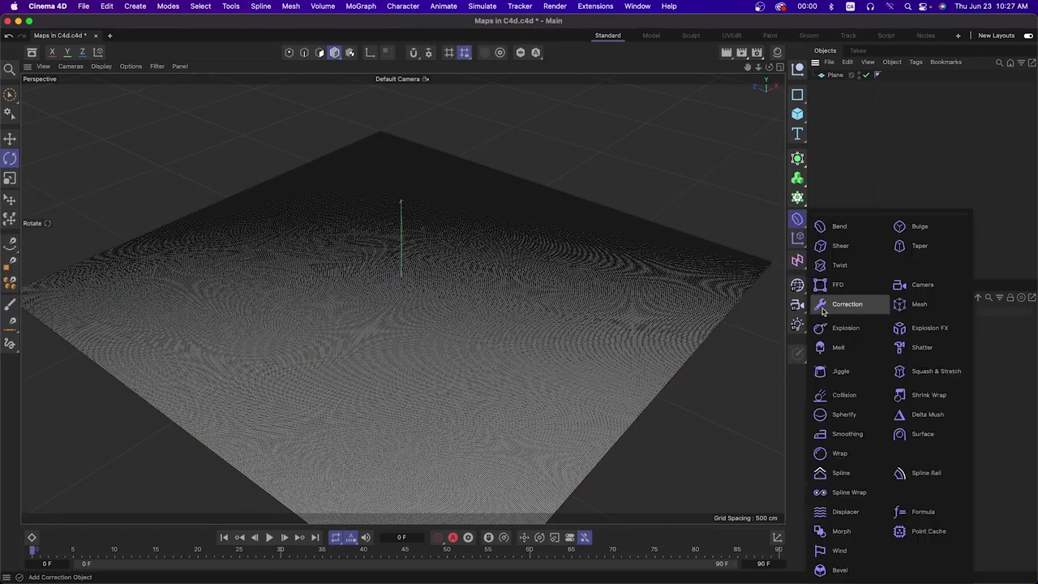
click(846, 512)
drag(839, 87, 836, 86)
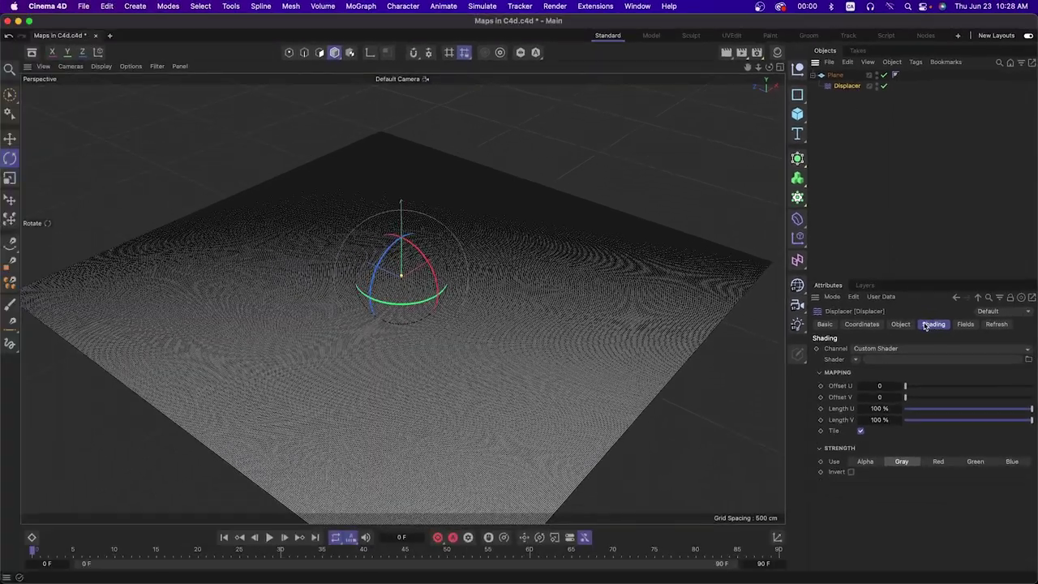
click(905, 362)
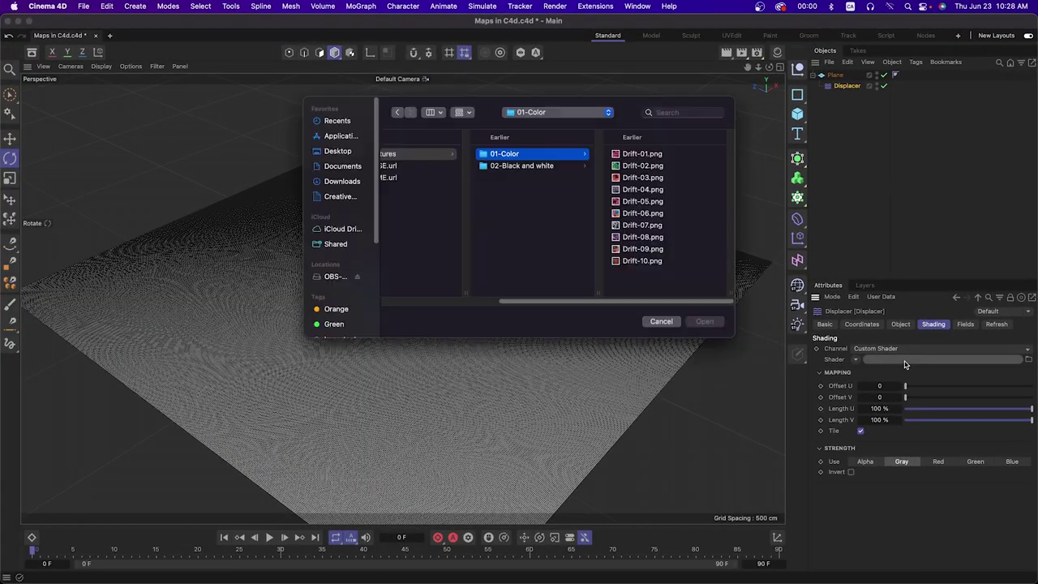
click(650, 261)
click(704, 321)
click(502, 271)
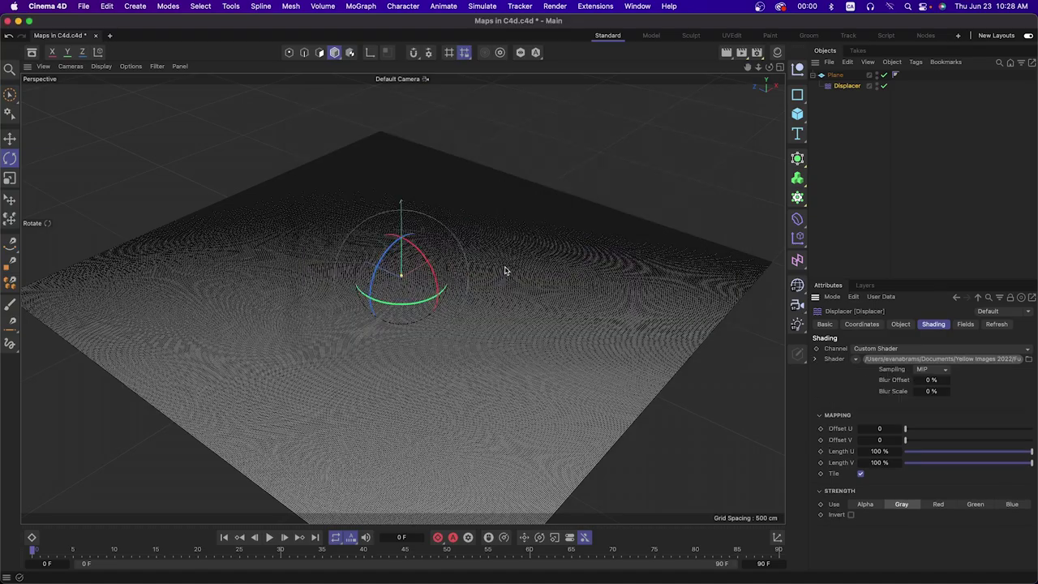
Set the Displacer's Blur Offset to 3% and its height to 68 cm
scroll(421, 313, up, 5)
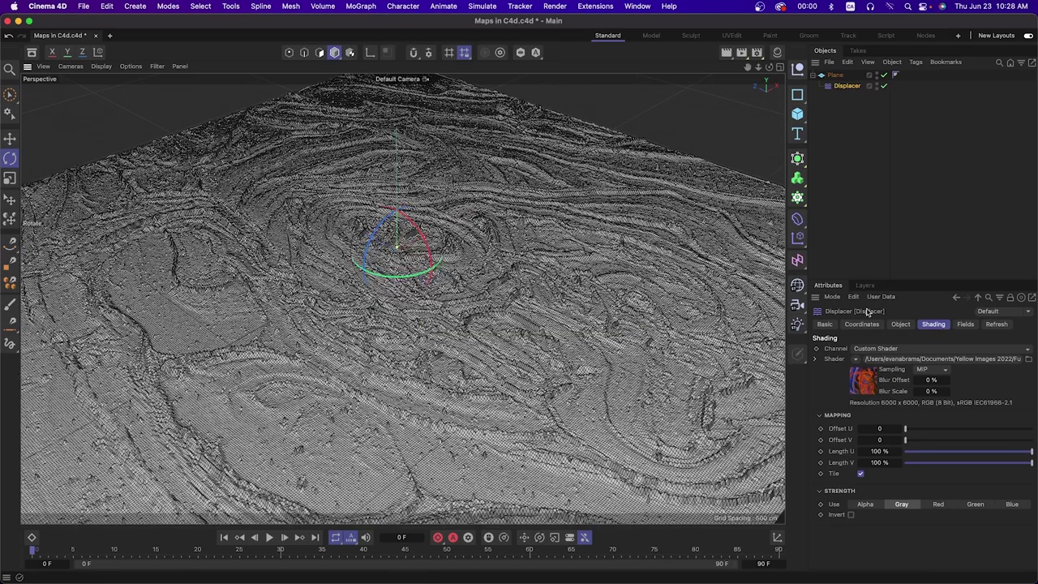
text(3)
key(Return)
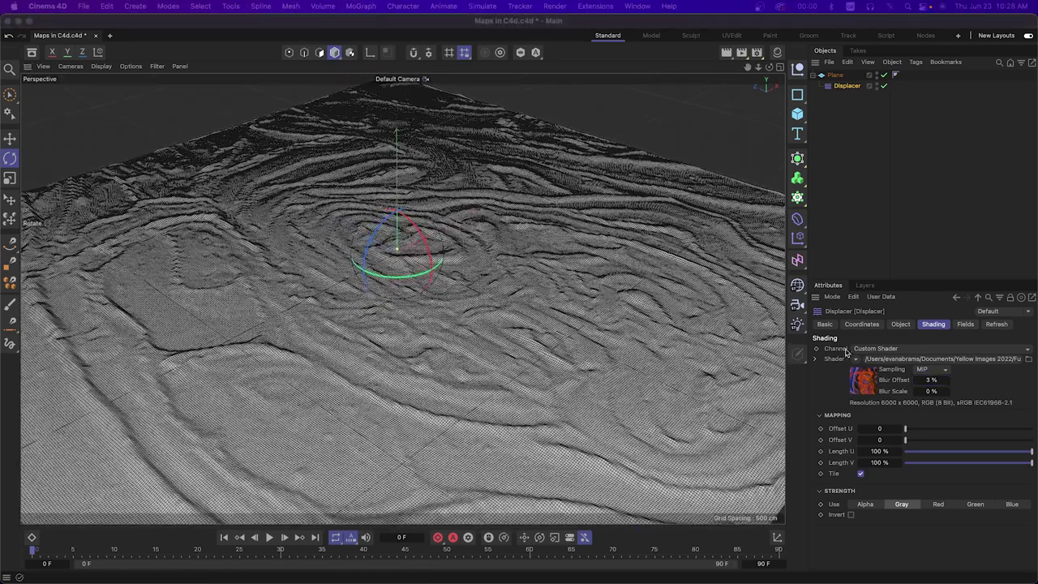
click(900, 324)
drag(874, 377, 900, 377)
Add a Subdivision Surface and nest the displaced Plane inside it
key(super+shift+a)
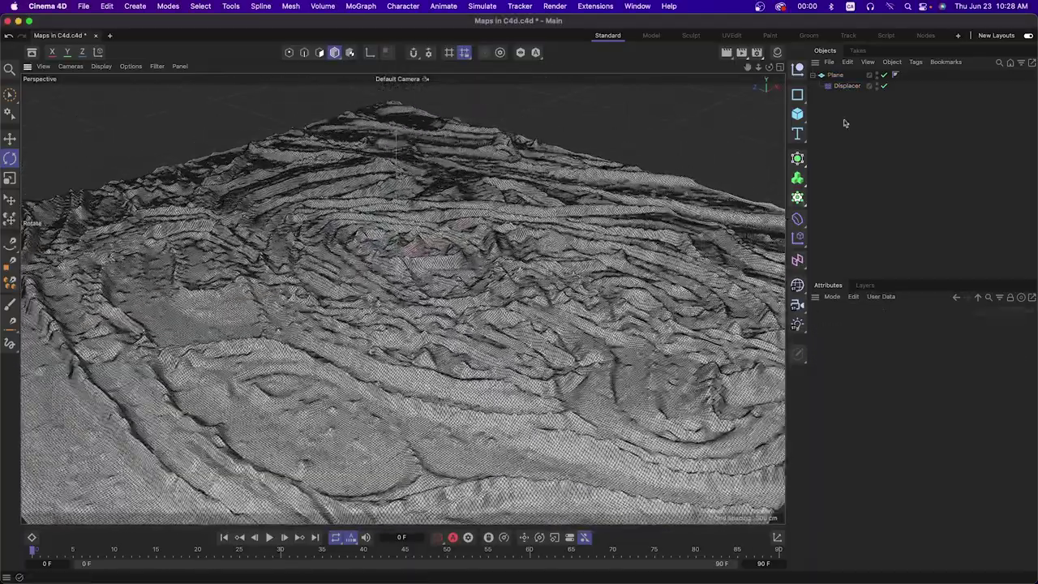
click(798, 158)
click(827, 171)
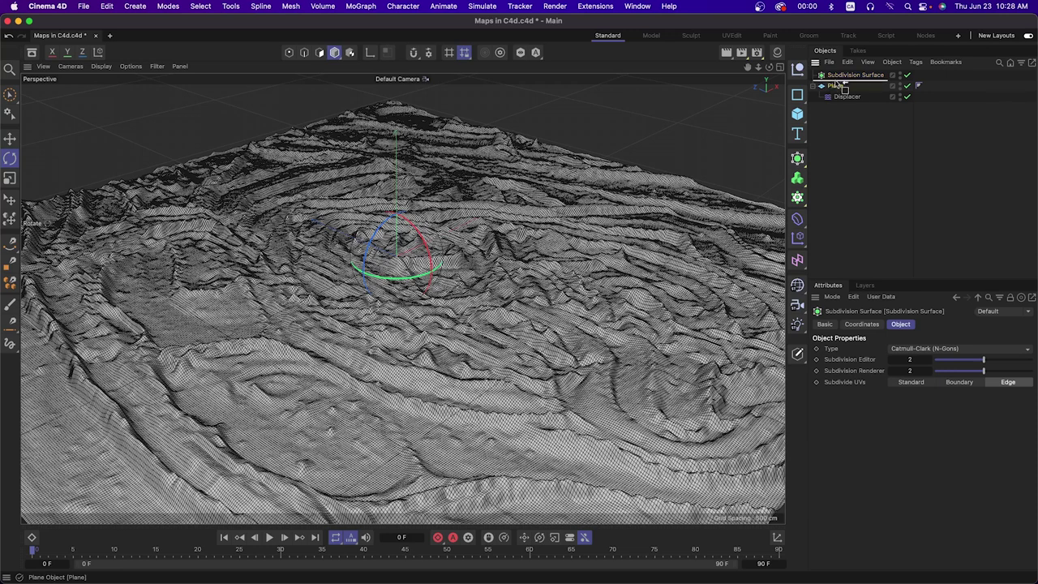
drag(839, 85, 840, 81)
Switch the viewport to Gouraud Shading, enable the Subdivision Surface, and view the Displacer's Shading settings
click(100, 66)
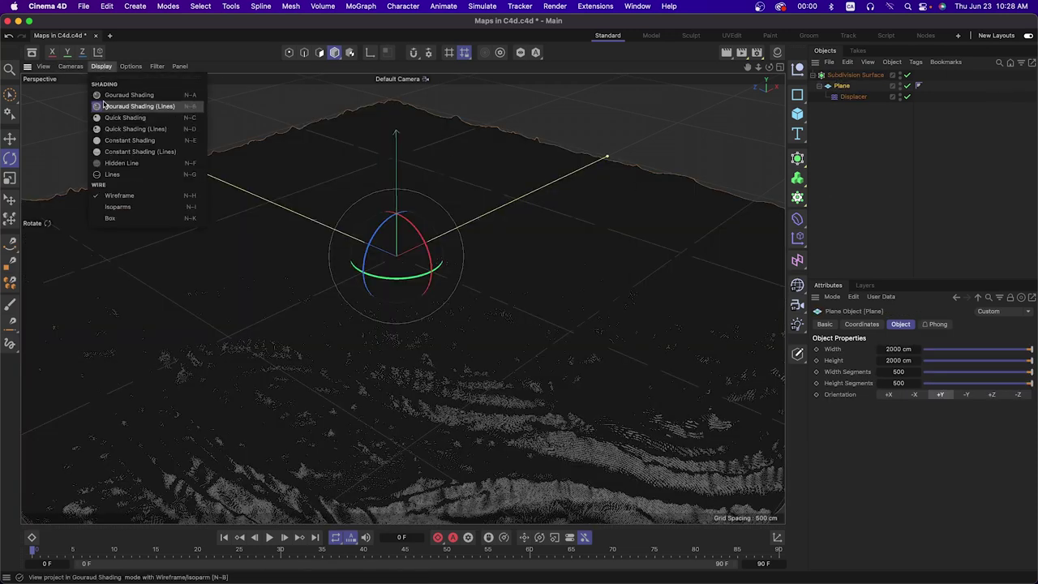
click(104, 105)
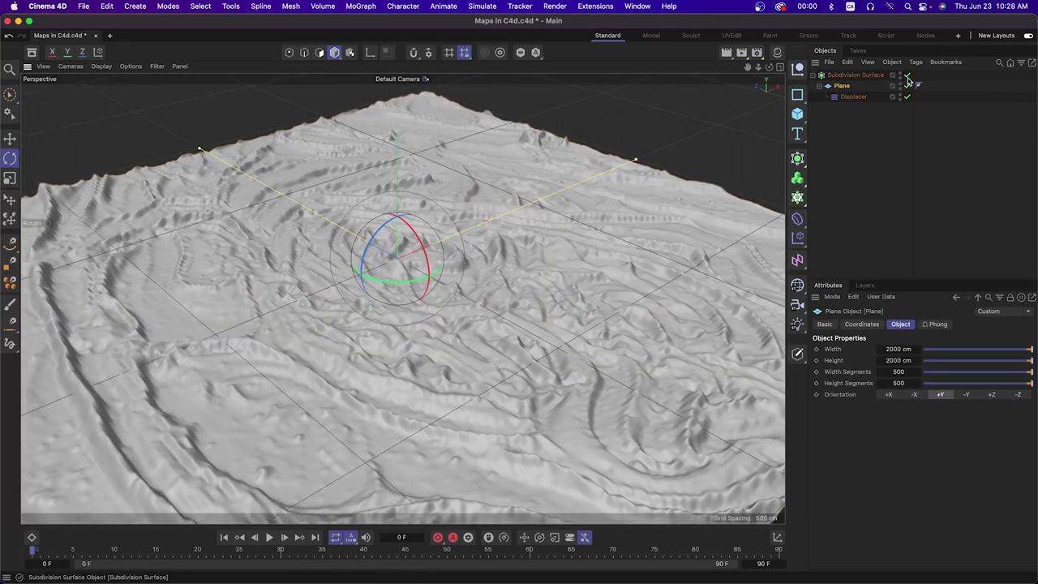
click(906, 75)
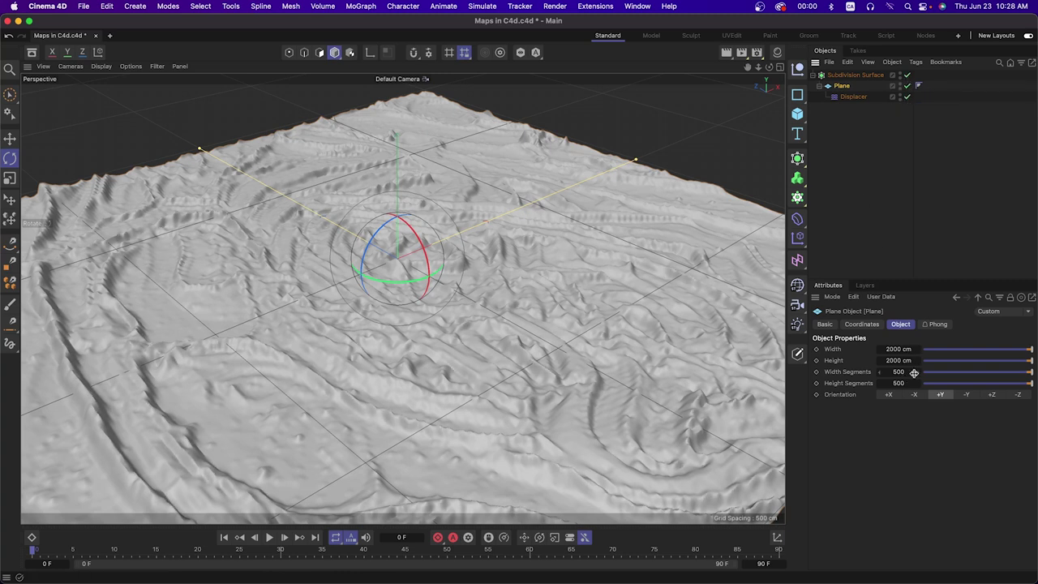
click(877, 76)
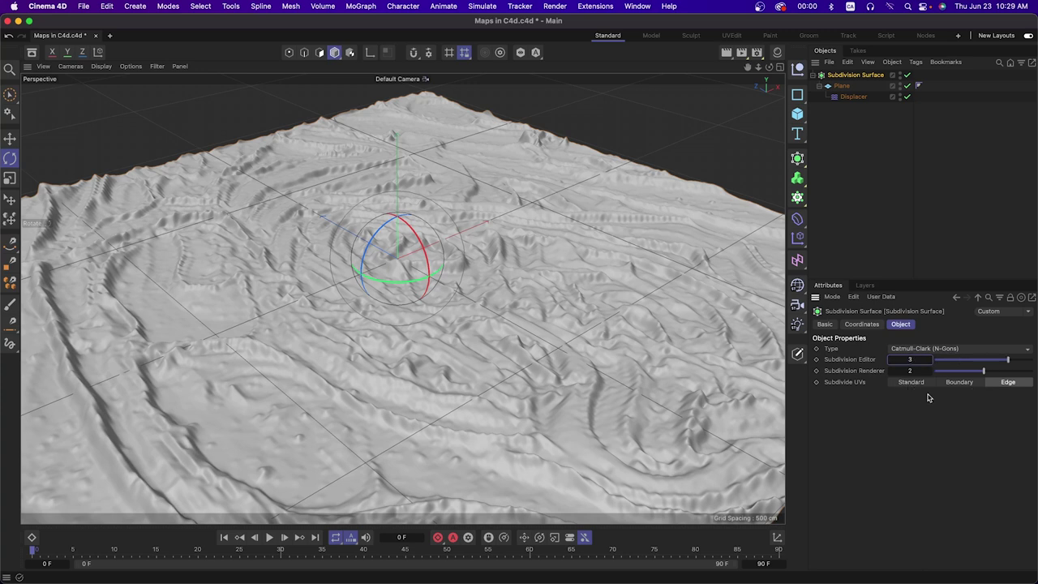
click(852, 97)
click(933, 323)
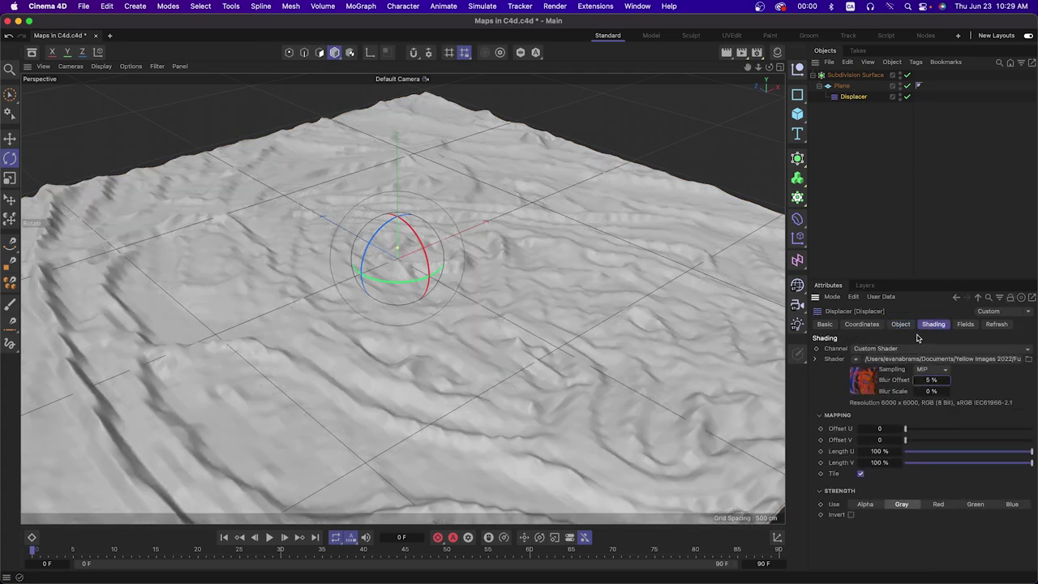
Turn off the Subdivision Surface and give the Displacer a Spherical Field about 535 cm across
key(q)
key(e)
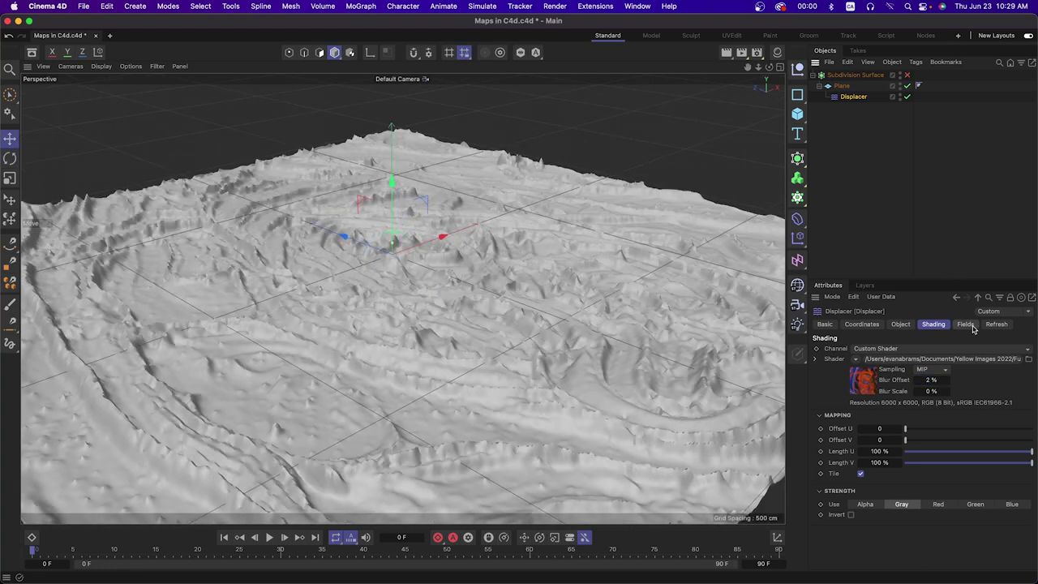
click(966, 323)
click(842, 430)
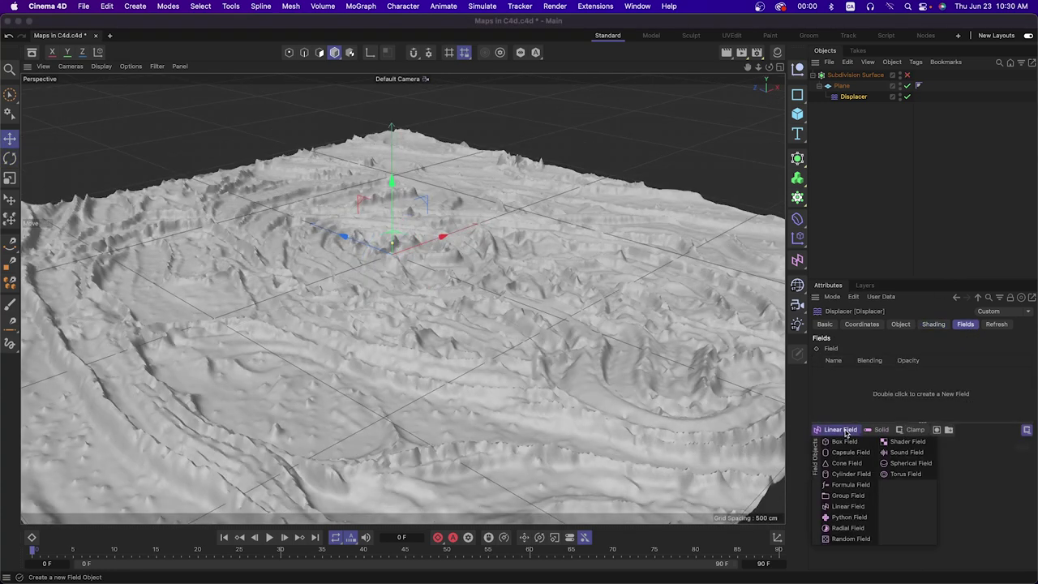
click(902, 462)
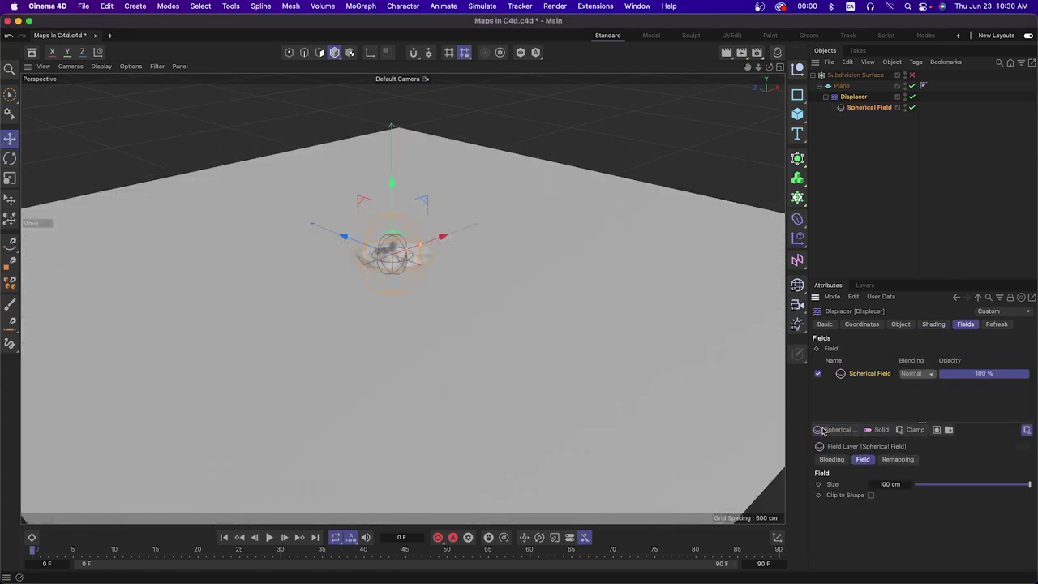
drag(423, 244, 341, 202)
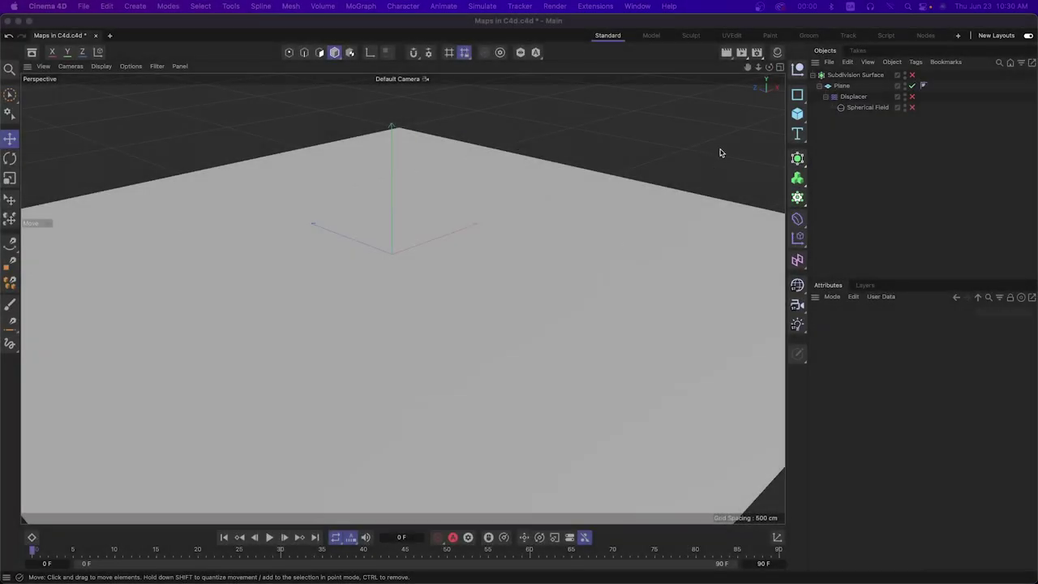
Add a Shader effector under the Plane with its Deformer set to Point
click(841, 87)
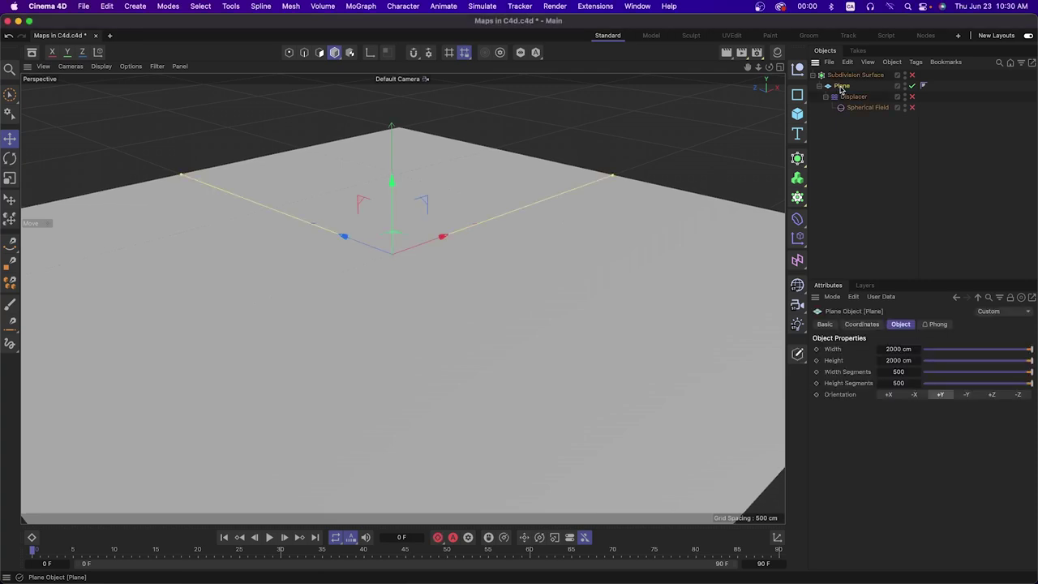
click(799, 241)
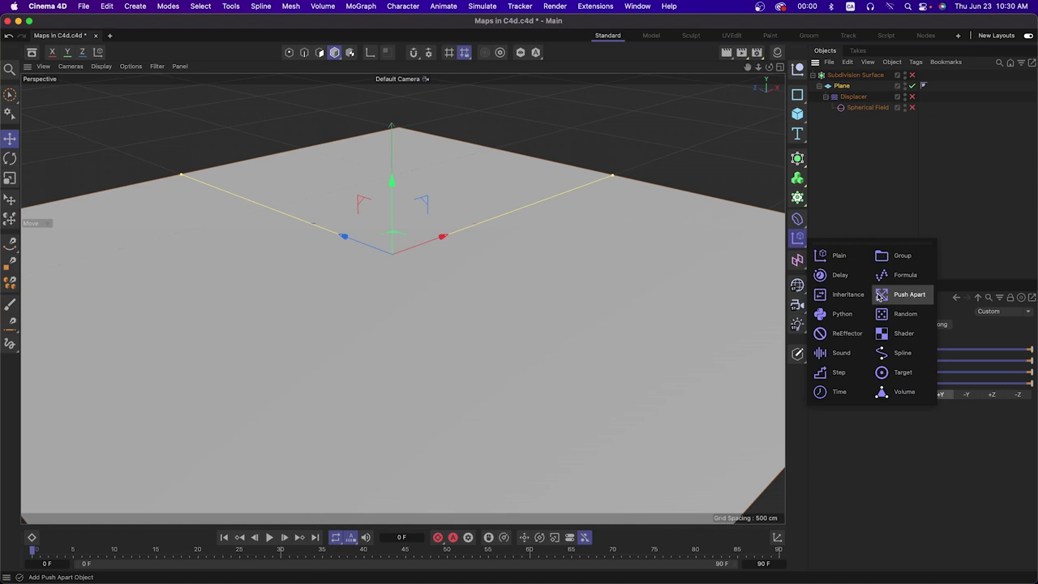
click(884, 332)
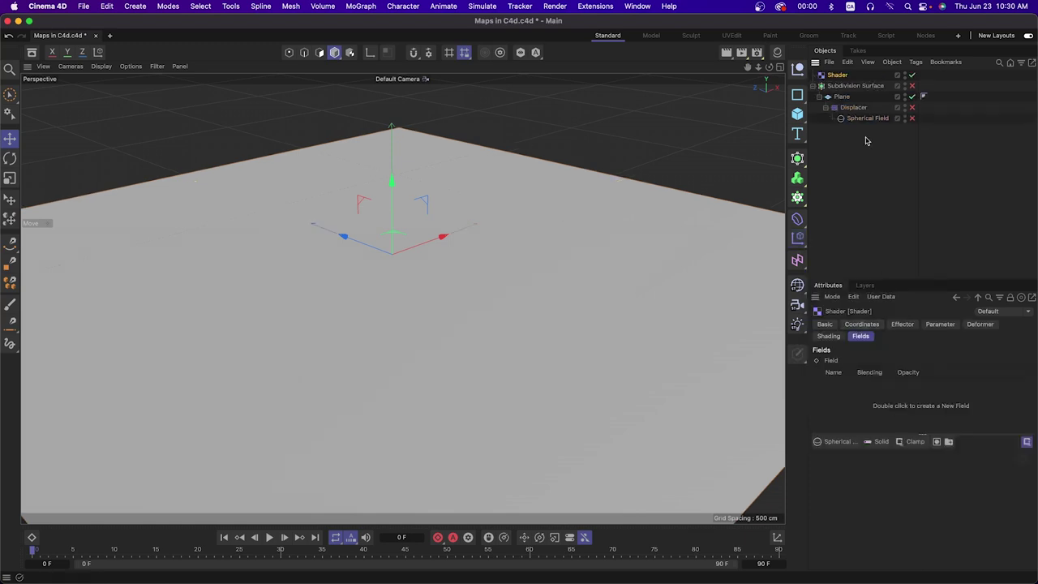
drag(844, 77, 849, 99)
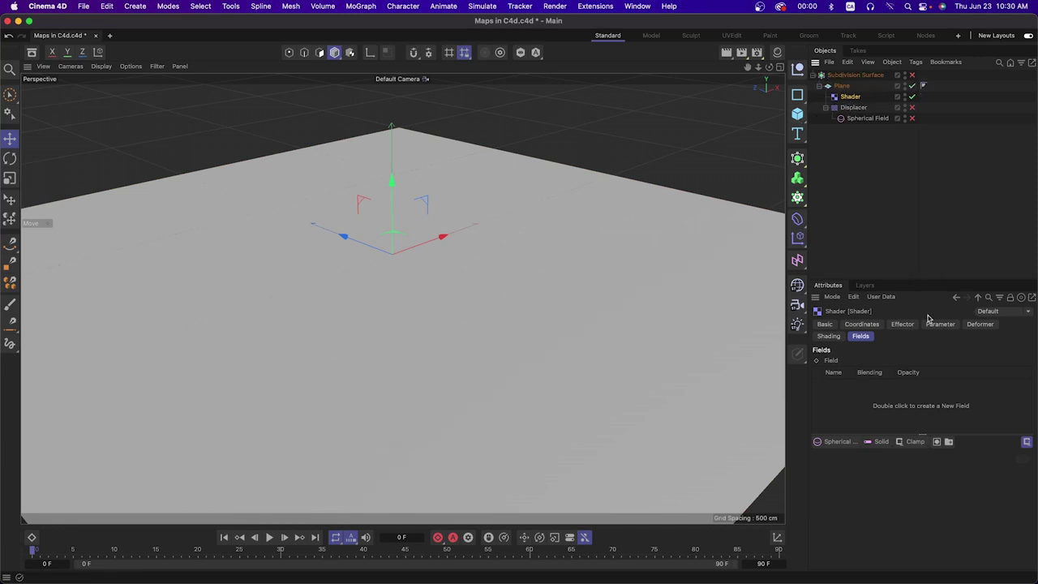
click(971, 326)
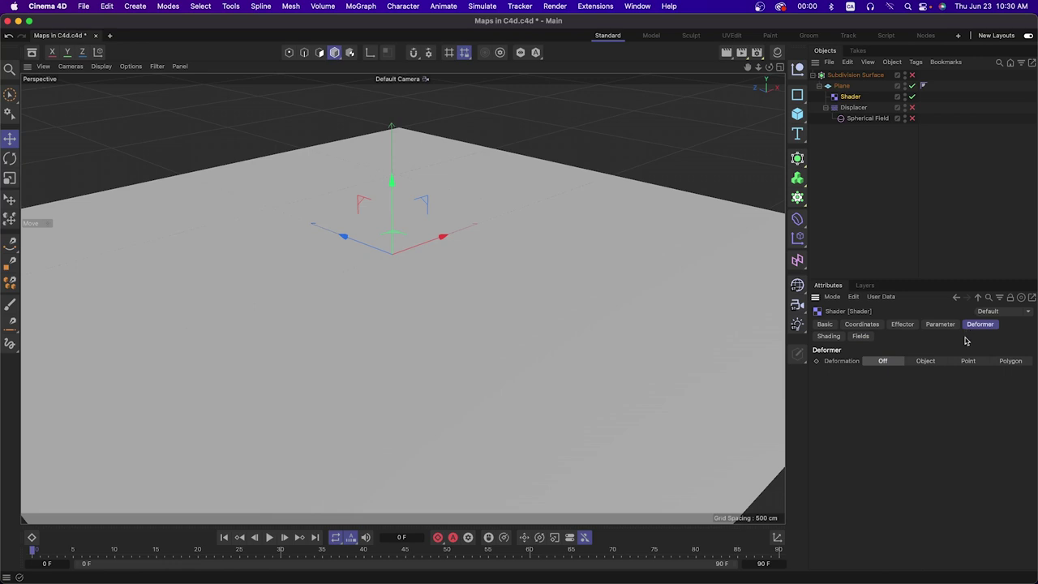
click(970, 363)
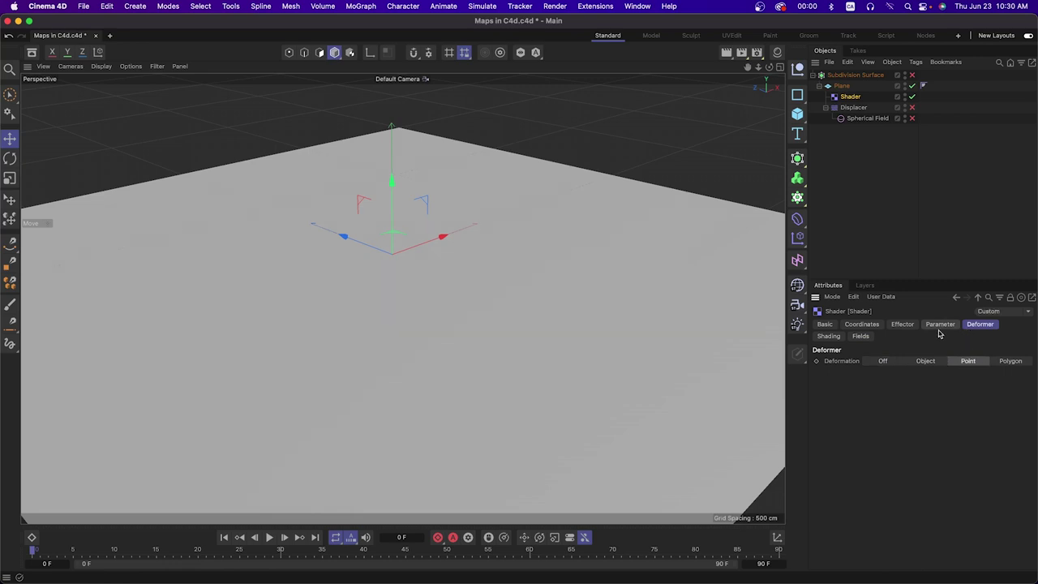
Load the ink image as the Shader effector's shader, copying it into the project
click(831, 339)
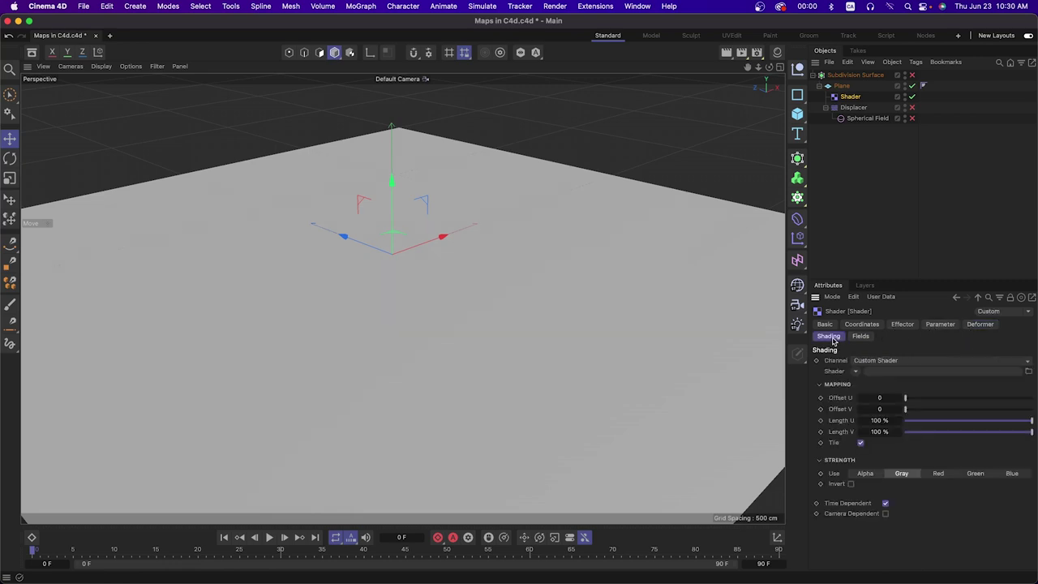
click(880, 373)
click(420, 261)
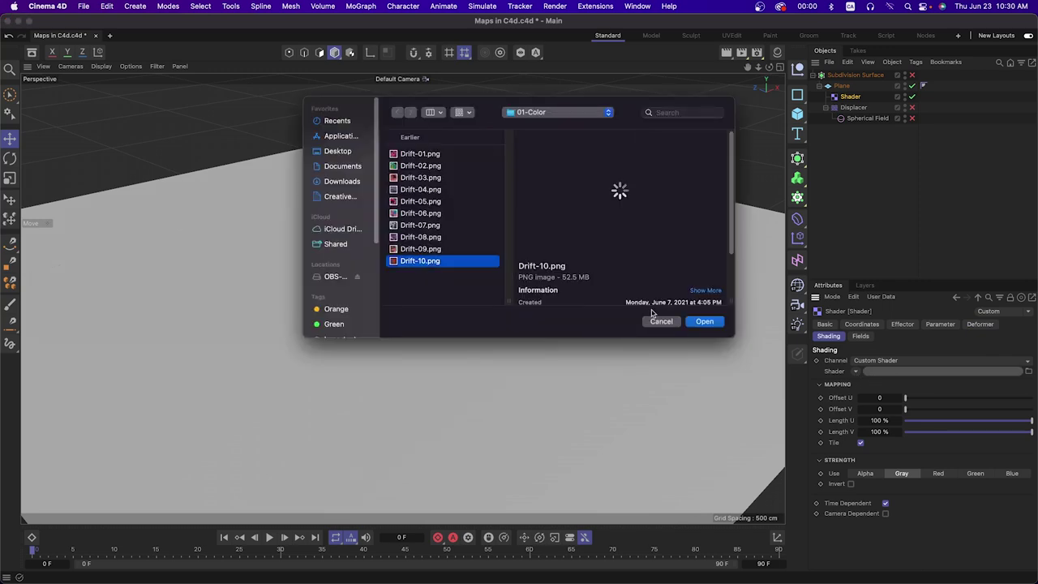
click(699, 319)
click(485, 264)
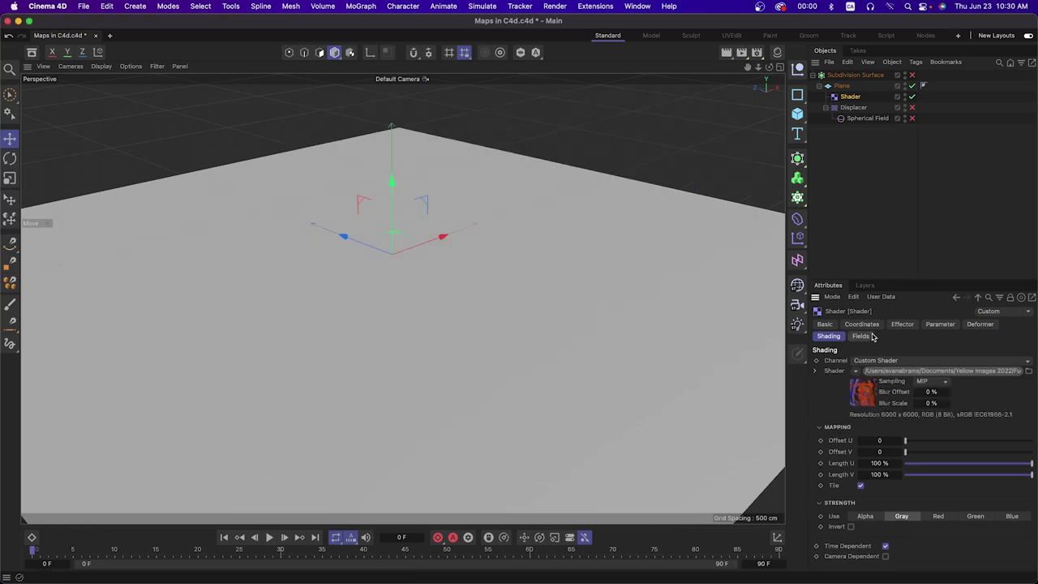
Switch the effector from Scale to Position and push points about 53 cm along Z
click(926, 329)
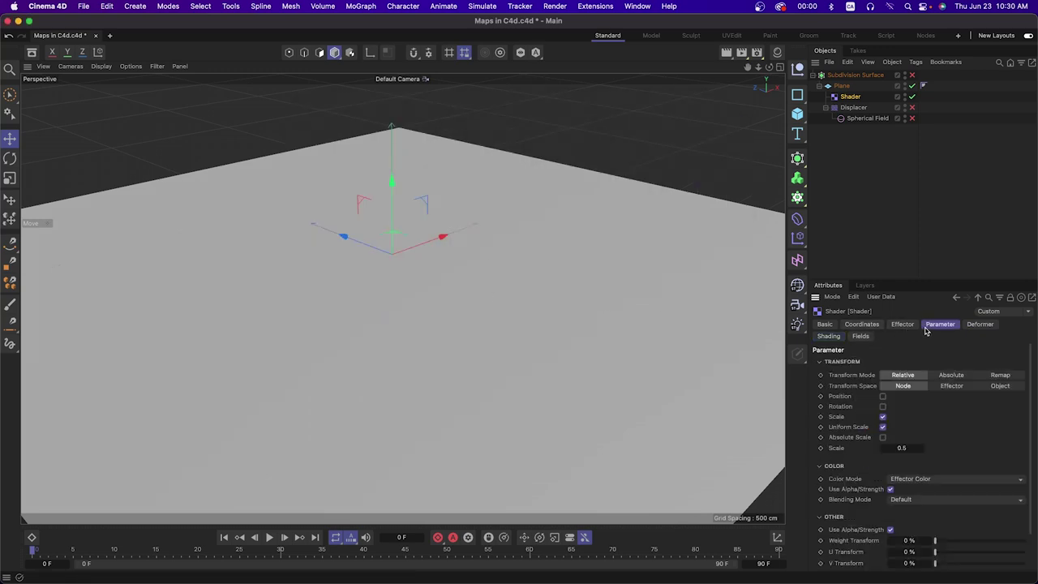
click(883, 416)
click(882, 395)
drag(900, 429, 945, 429)
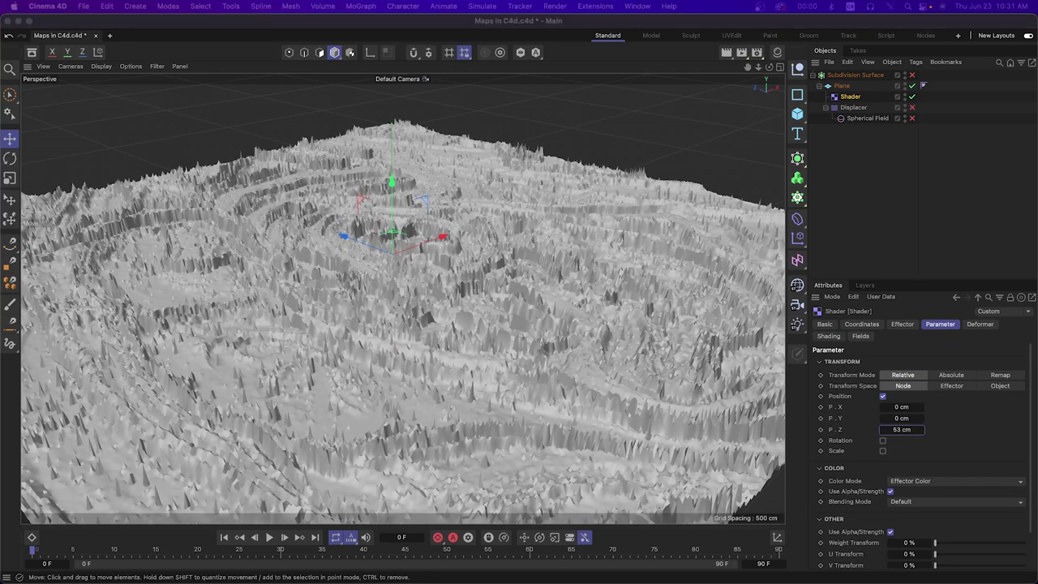
Save the terrain file and bring up the Untitled 1 cloner scene's Shader image settings
key(super+s)
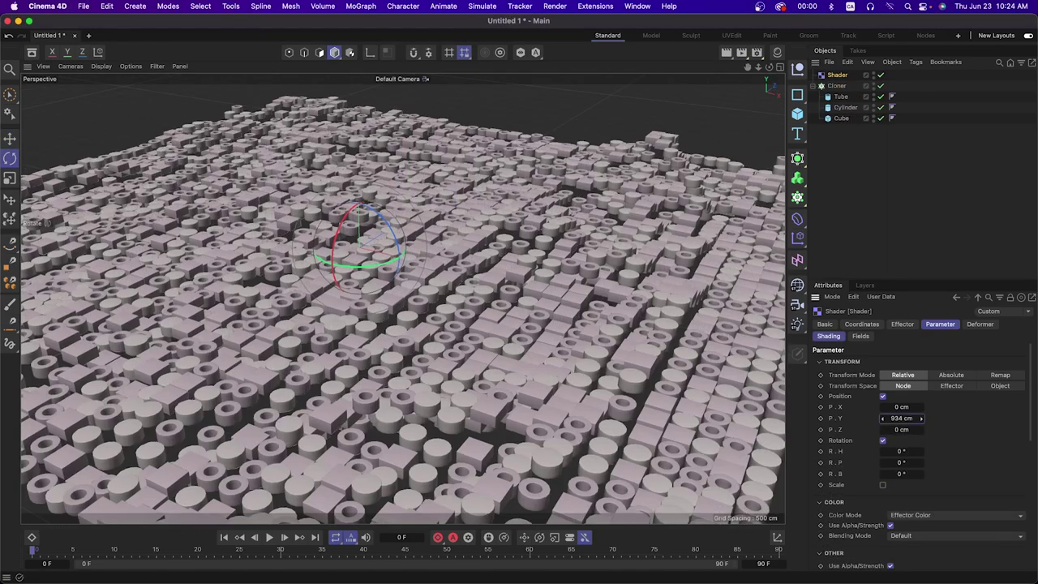
drag(896, 419, 896, 419)
click(824, 337)
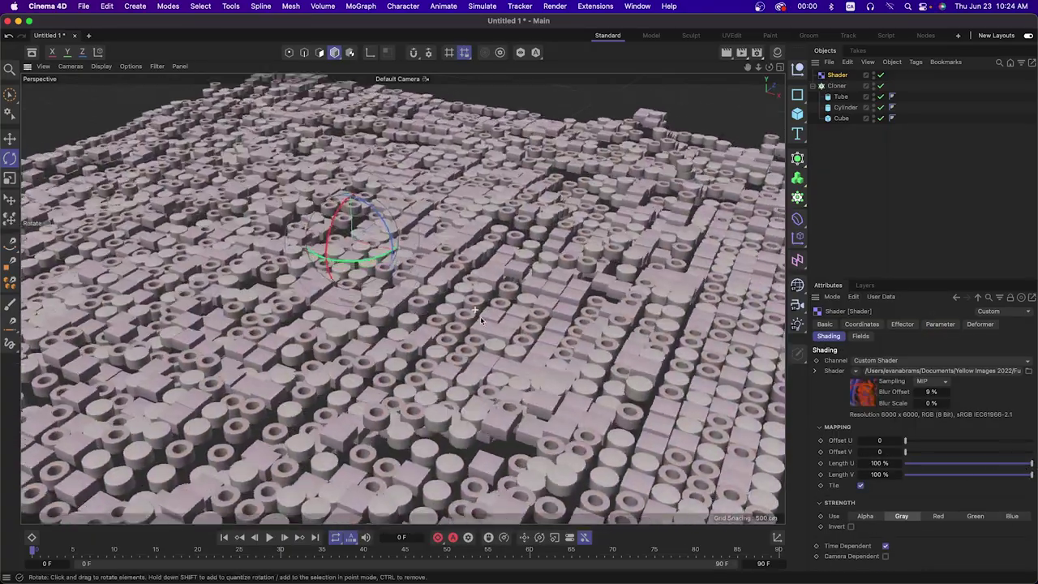
Set the clone Shader's Blur Offset to 15%, then orbit out to see the whole clone field
drag(924, 392, 1036, 339)
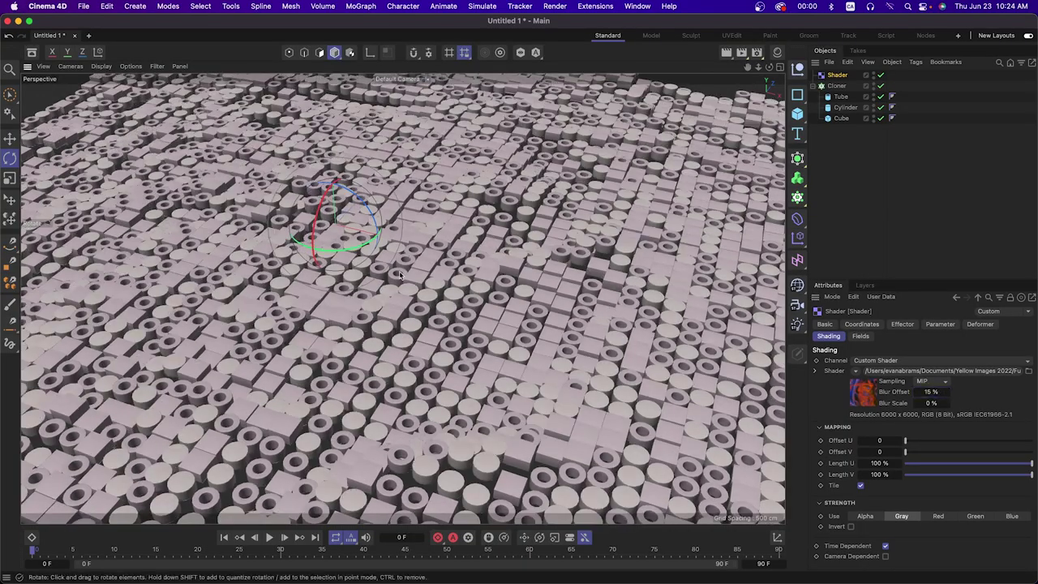
drag(357, 202, 362, 237)
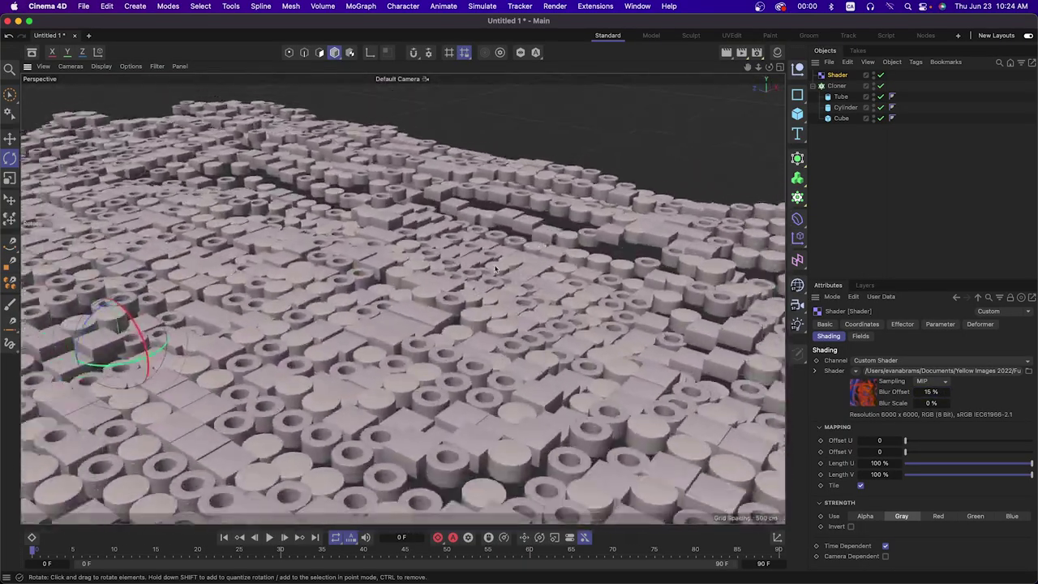
mouse_move(495, 269)
mouse_down()
mouse_move(446, 236)
mouse_move(345, 297)
mouse_move(422, 280)
mouse_up()
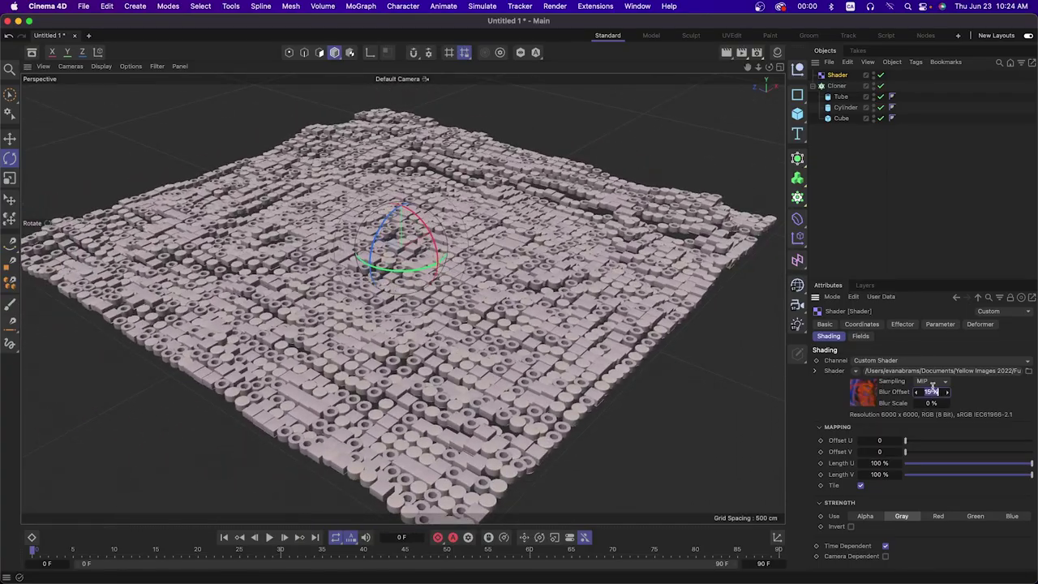